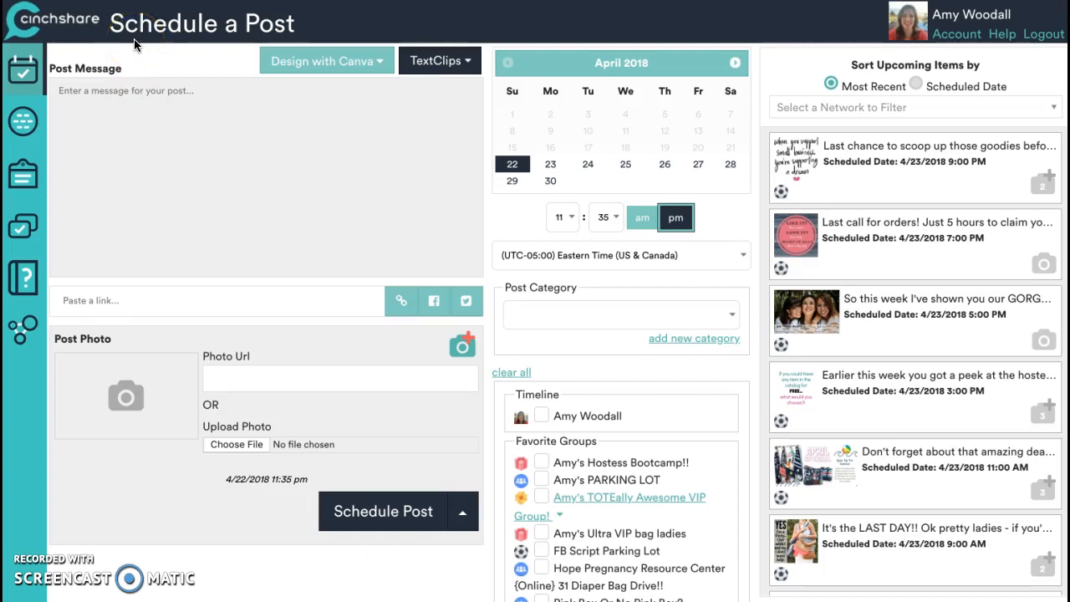
- Go through My Networks and TextClips to the Manage Post Library with its April 2018 History posts
{"action": "left_click", "coordinate": [24, 125]}
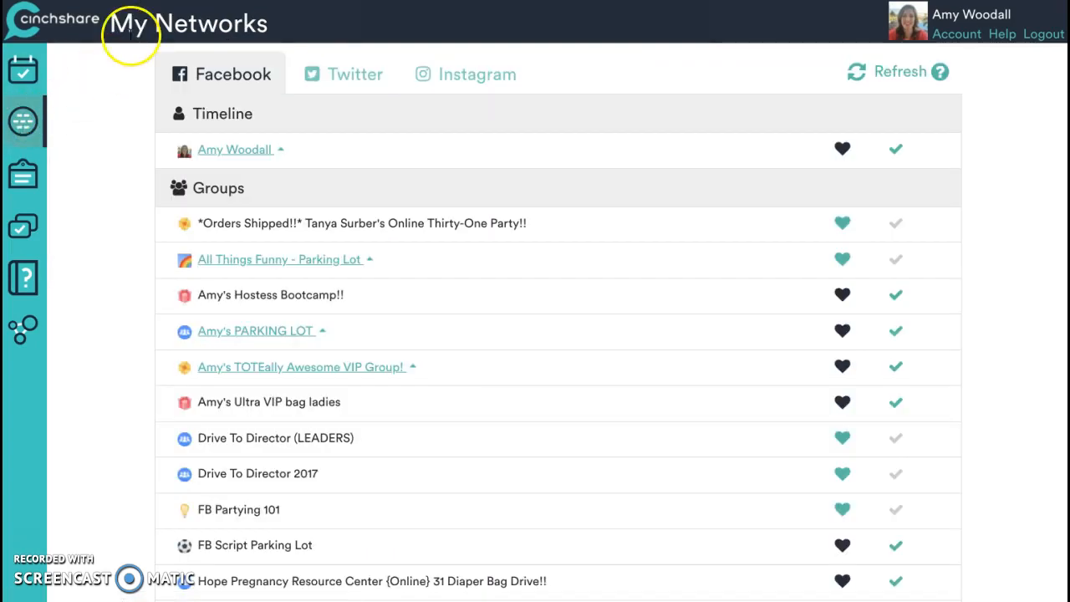
{"action": "left_click", "coordinate": [25, 179]}
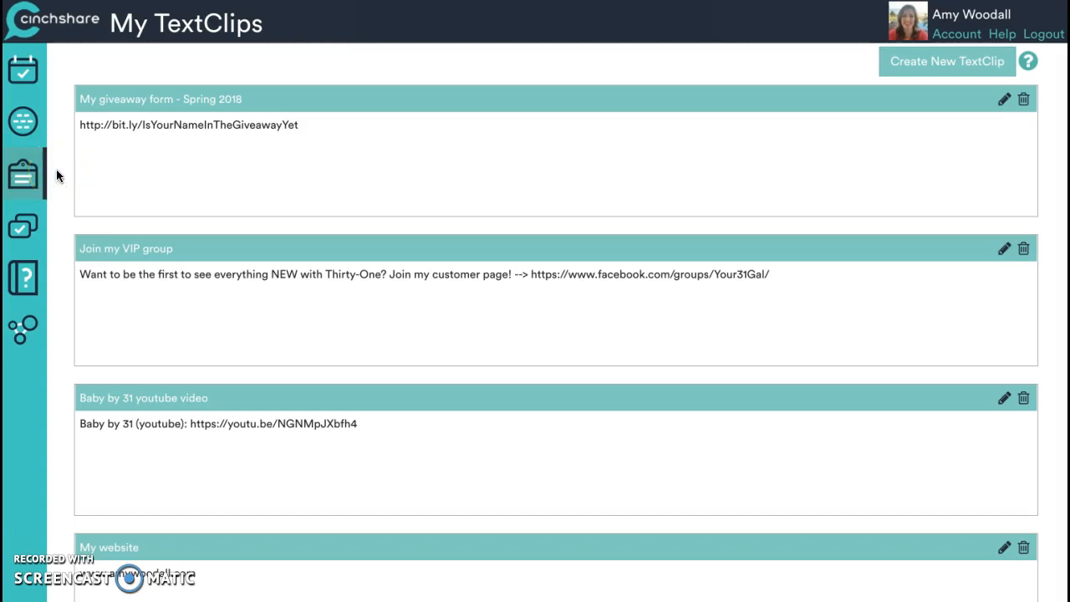
{"action": "left_click", "coordinate": [24, 234]}
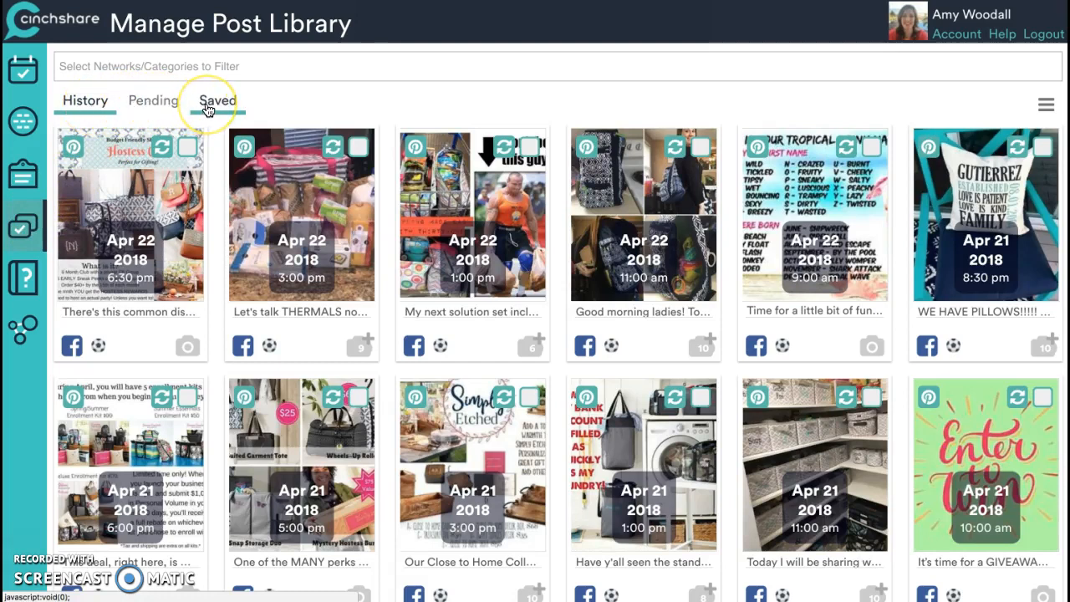
- Browse the History, Pending and Saved post lists, then return to Schedule a Post
{"action": "left_click", "coordinate": [87, 105]}
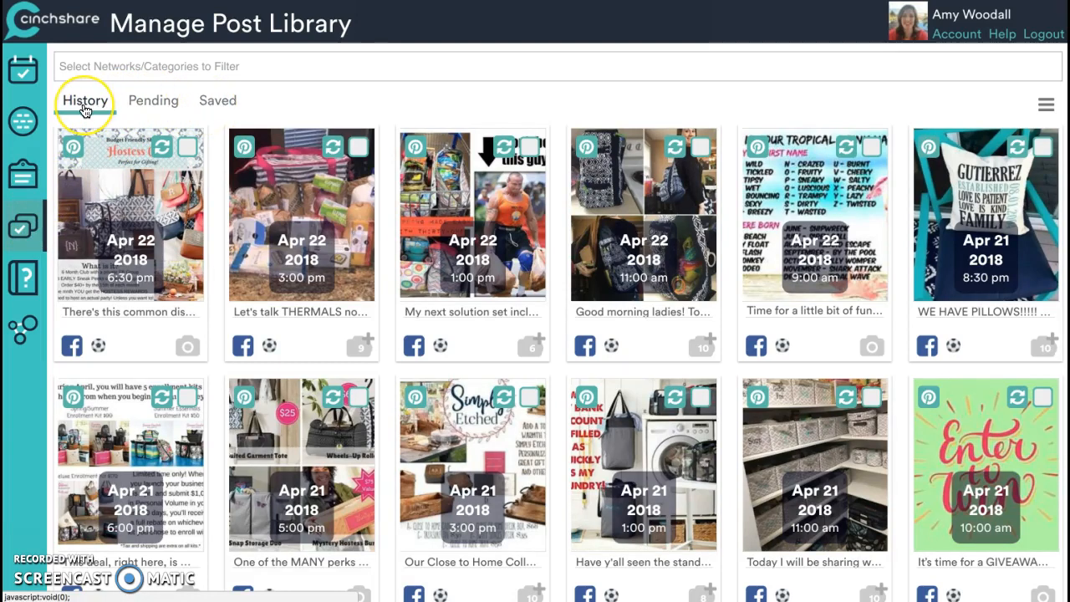
{"action": "left_click", "coordinate": [170, 109]}
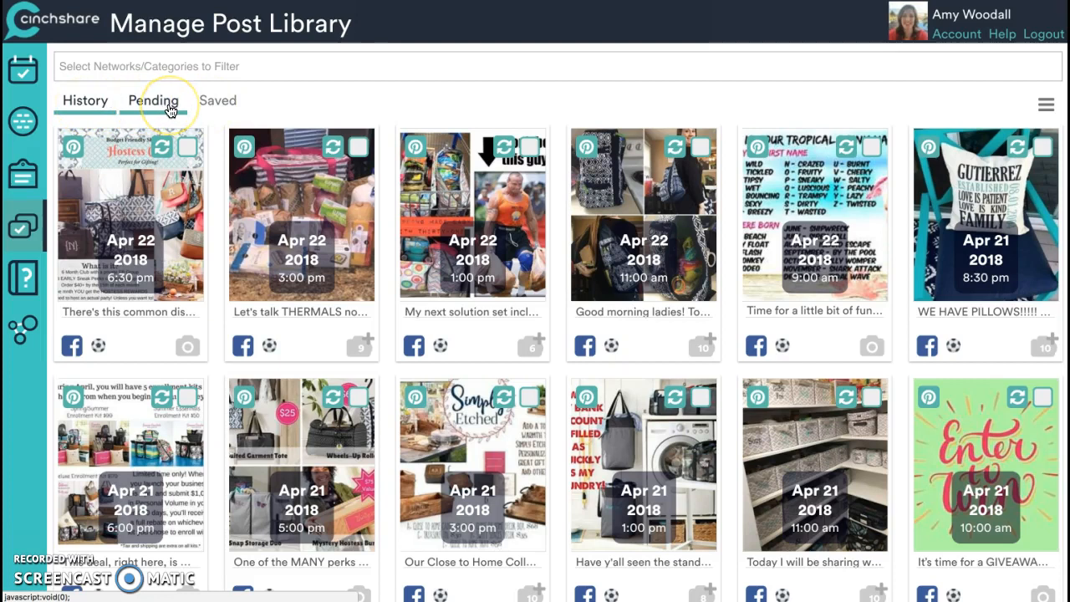
{"action": "left_click", "coordinate": [215, 107]}
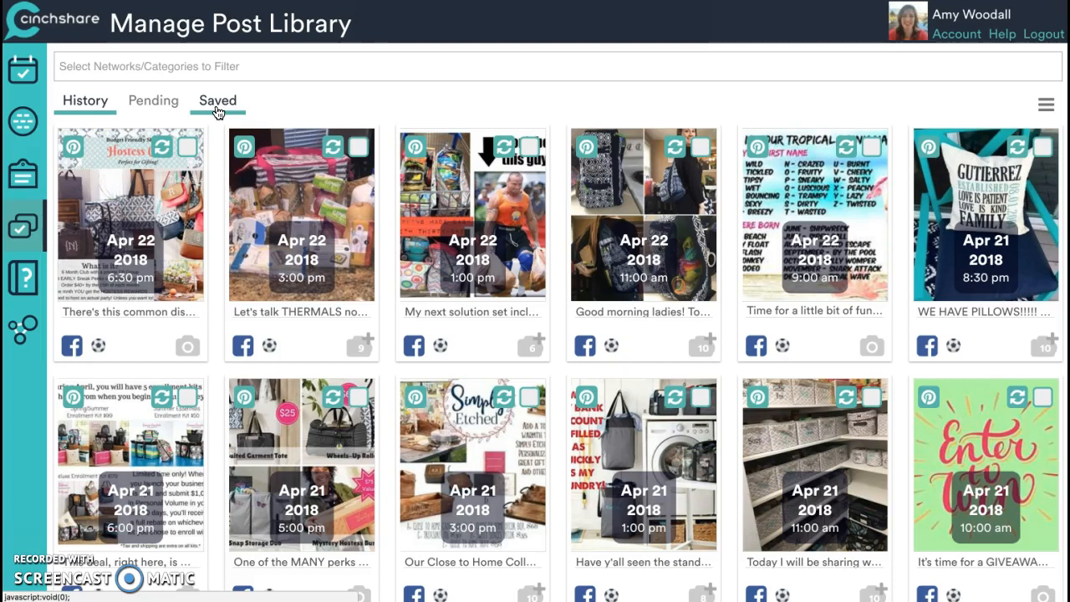
{"action": "left_click", "coordinate": [25, 70]}
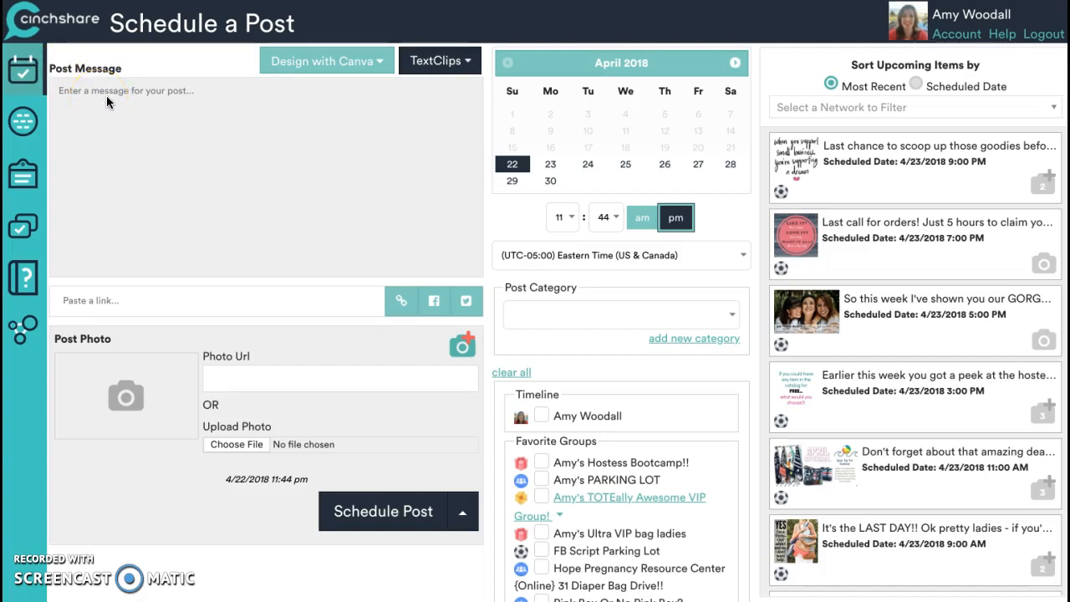
- Check the TextClips dropdown, then go to the My TextClips page
{"action": "left_click", "coordinate": [443, 65]}
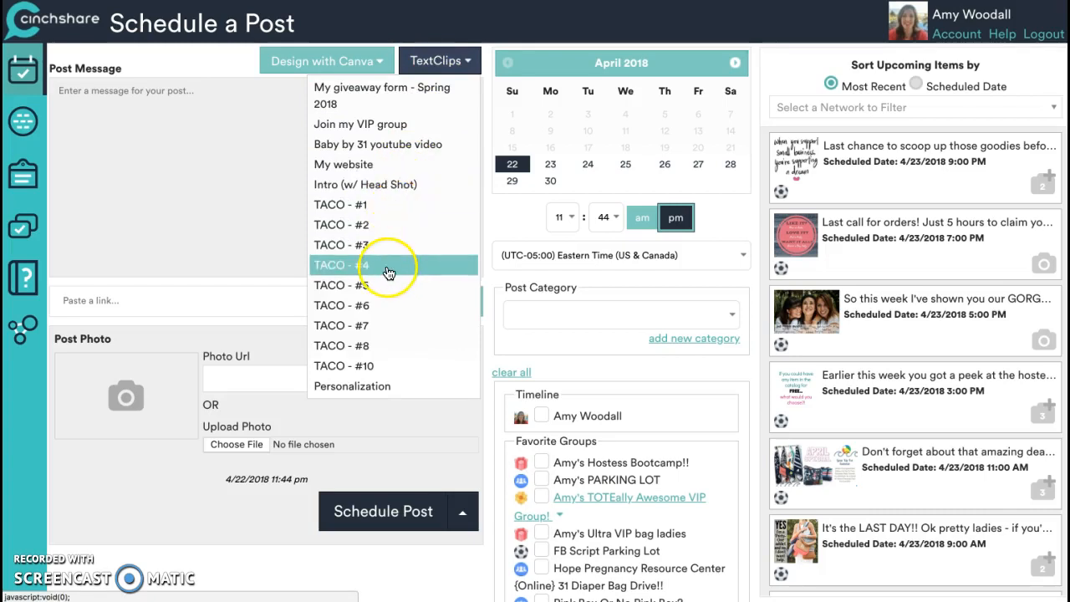
{"action": "left_click", "coordinate": [231, 213]}
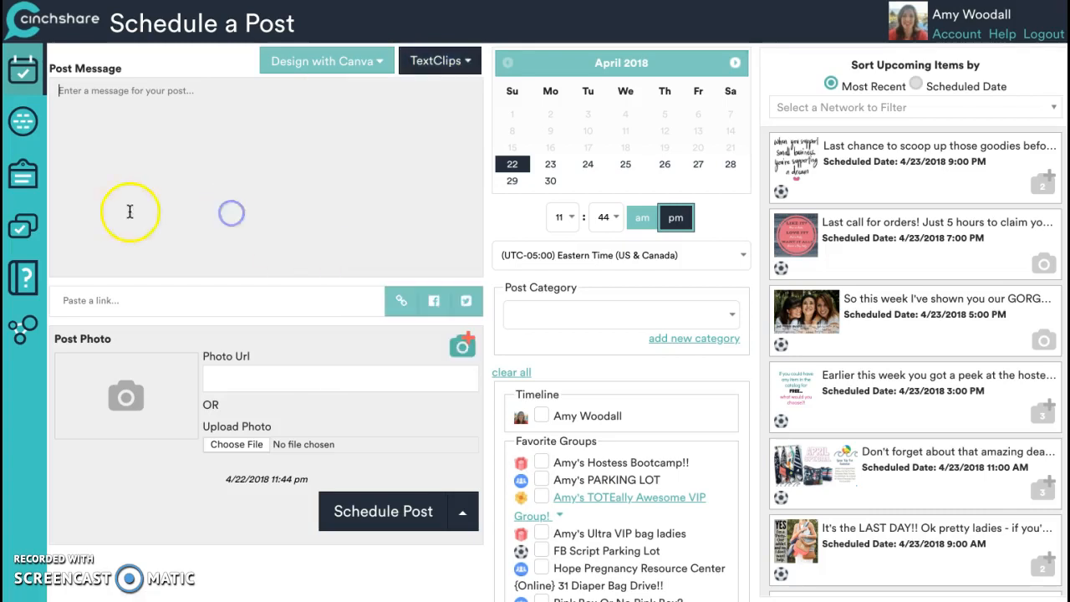
{"action": "left_click", "coordinate": [24, 189]}
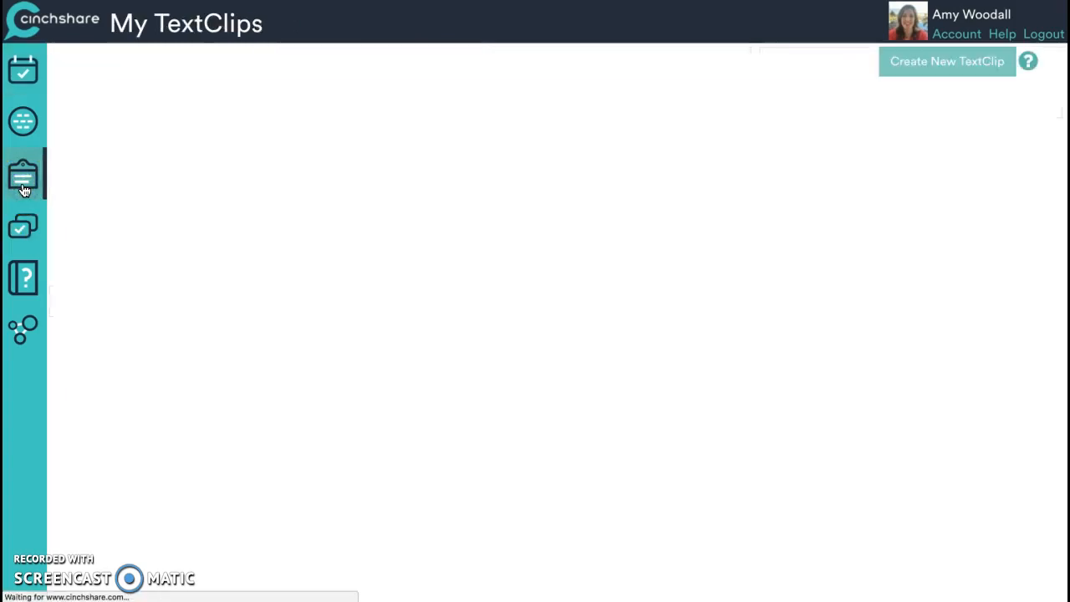
{"action": "left_click", "coordinate": [239, 152]}
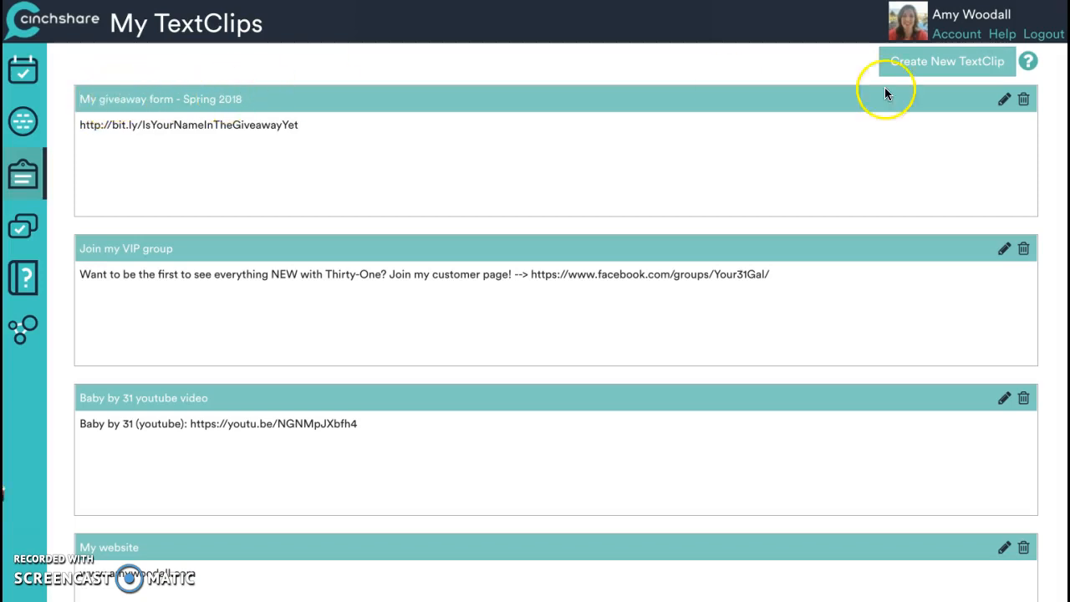
- Review the 'My giveaway form - Spring 2018' clip without changes, then return to scheduling
{"action": "left_click", "coordinate": [1003, 100]}
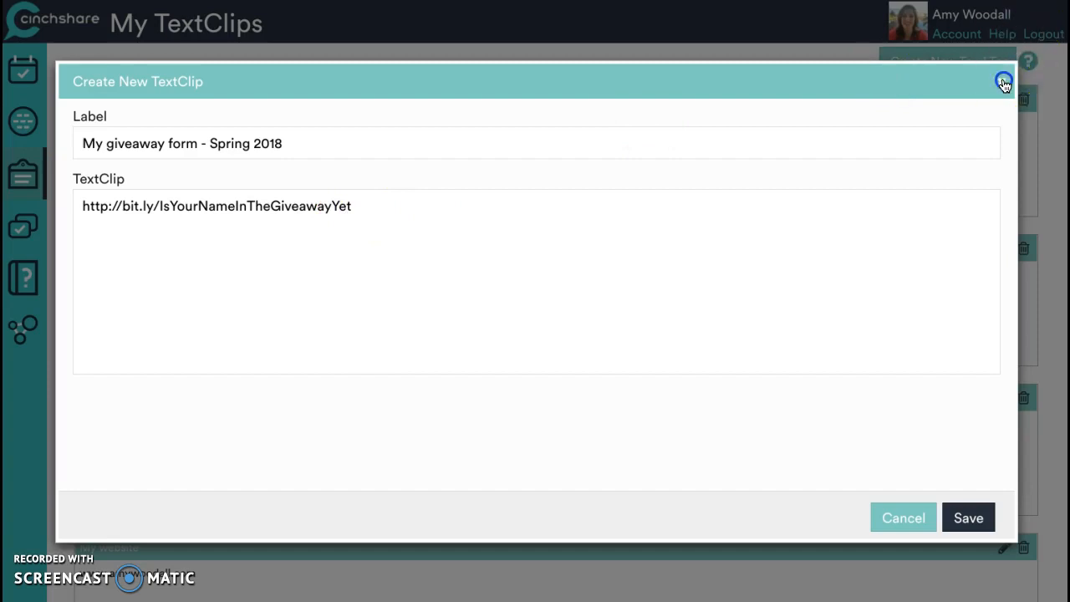
{"action": "left_click", "coordinate": [1005, 82]}
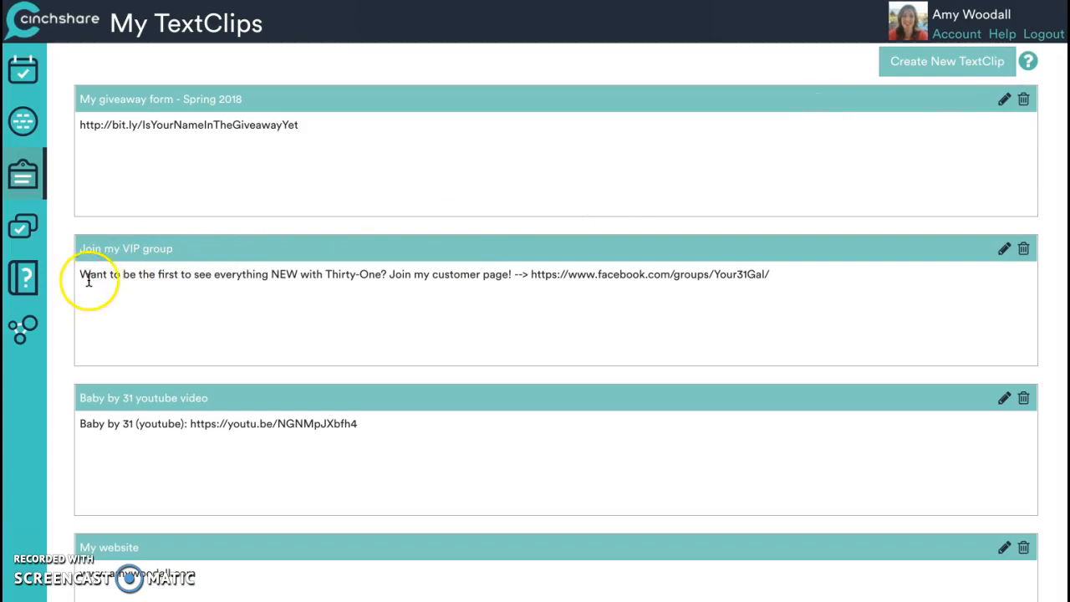
{"action": "left_click", "coordinate": [23, 75]}
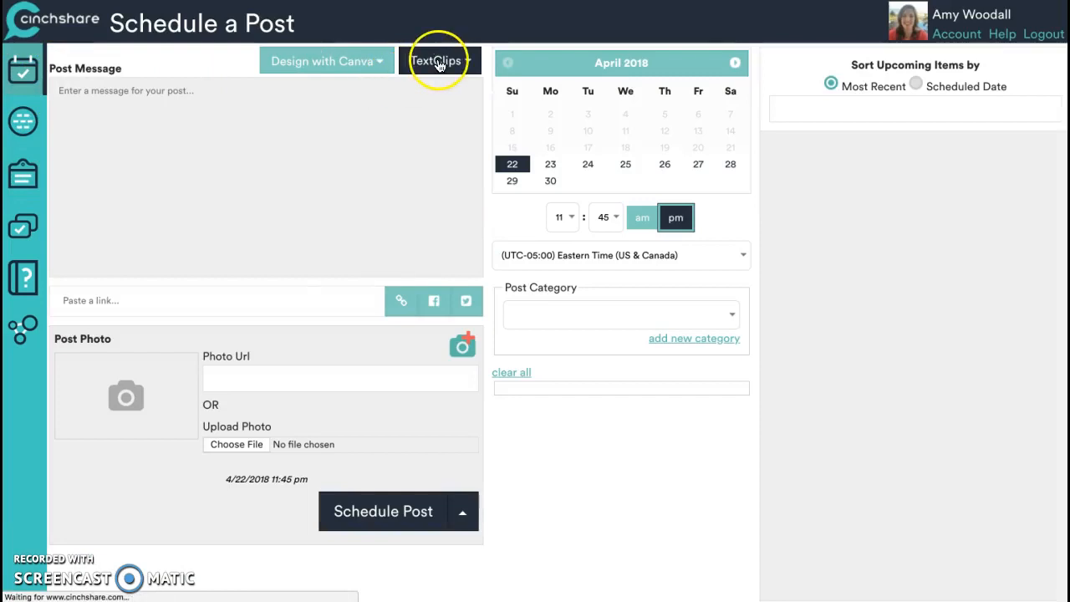
- Insert the giveaway form link and the Join my VIP group text, separated by a blank line
{"action": "left_click", "coordinate": [435, 61]}
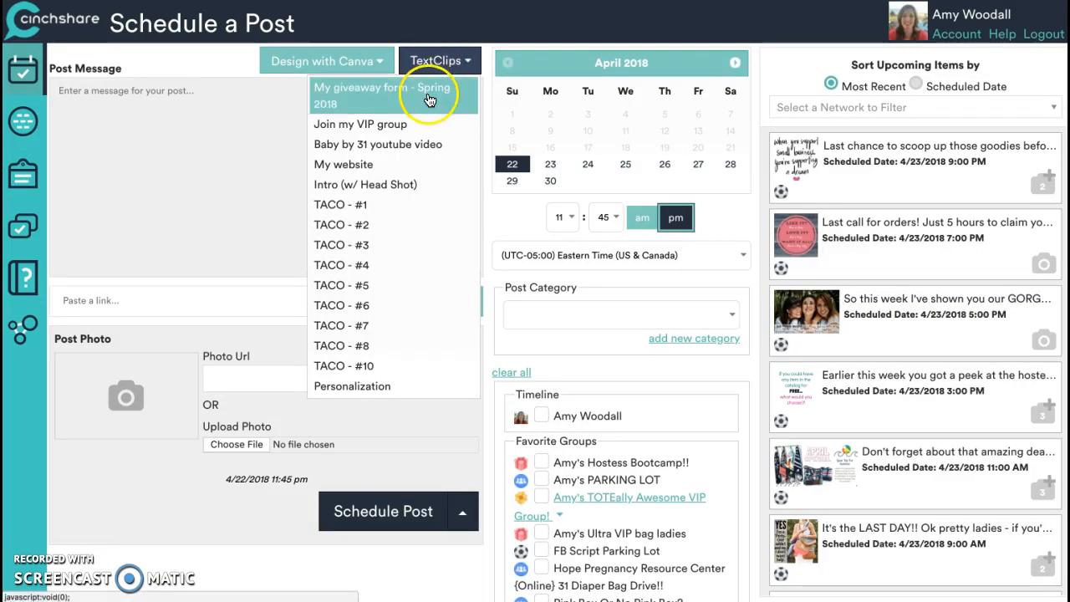
{"action": "left_click", "coordinate": [428, 98]}
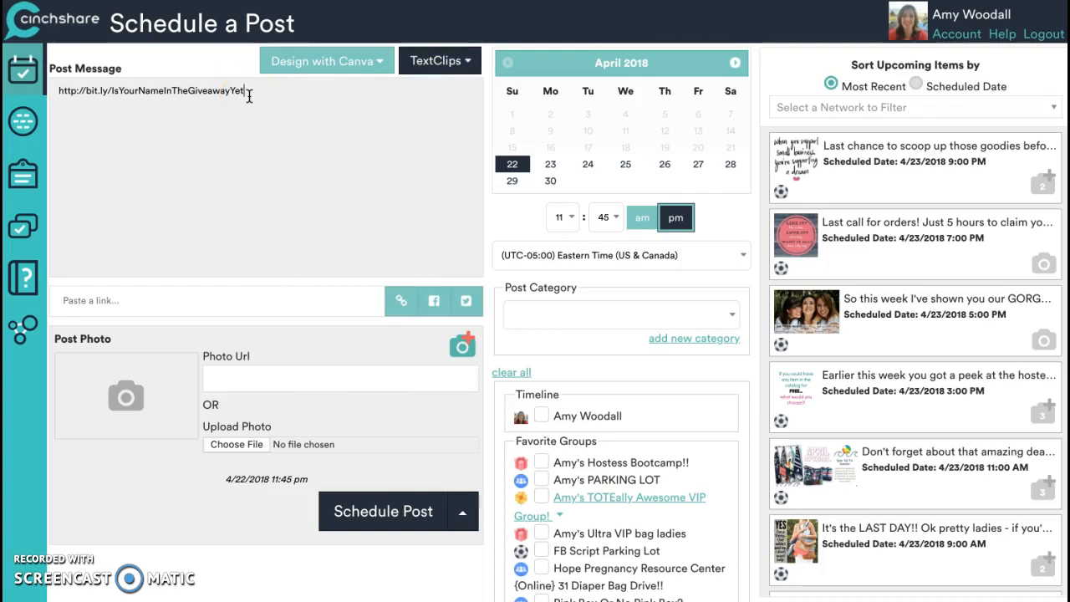
{"action": "left_click", "coordinate": [437, 62]}
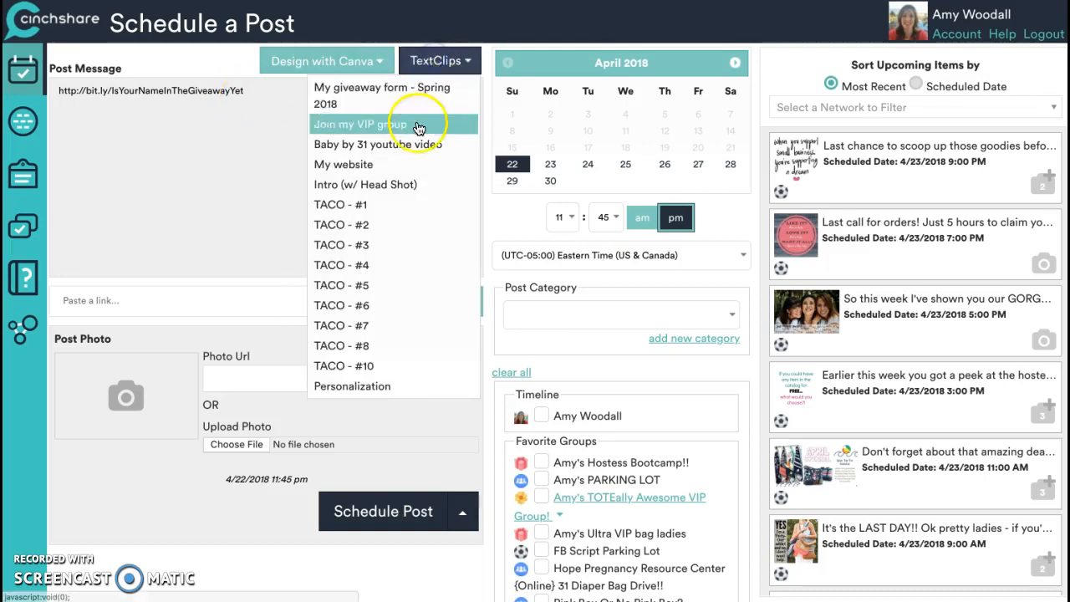
{"action": "left_click", "coordinate": [410, 124]}
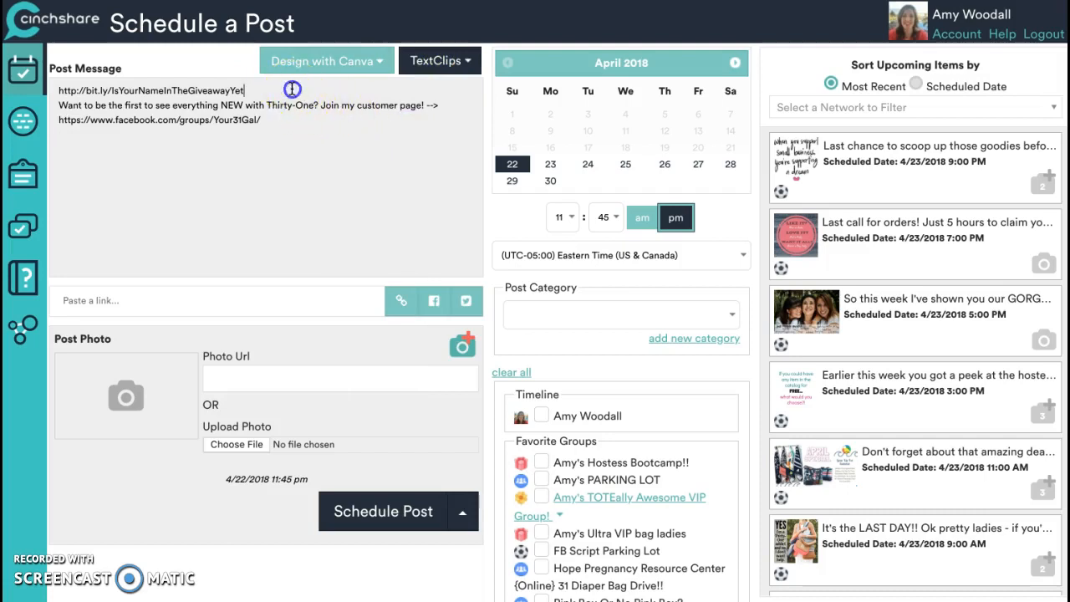
{"action": "key", "text": "Return"}
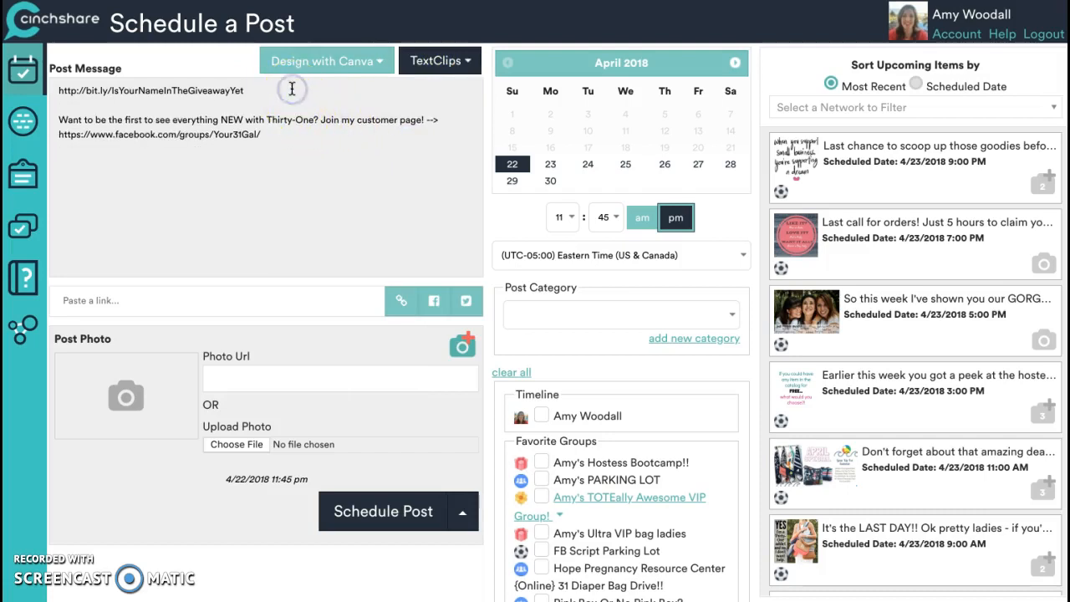
{"action": "left_click_drag", "start_coordinate": [287, 134], "coordinate": [124, 92]}
{"action": "left_click", "coordinate": [304, 149]}
{"action": "left_click", "coordinate": [355, 249]}
- Add the Baby by 31 YouTube clip and copy its URL
{"action": "left_click", "coordinate": [428, 62]}
{"action": "left_click", "coordinate": [402, 148]}
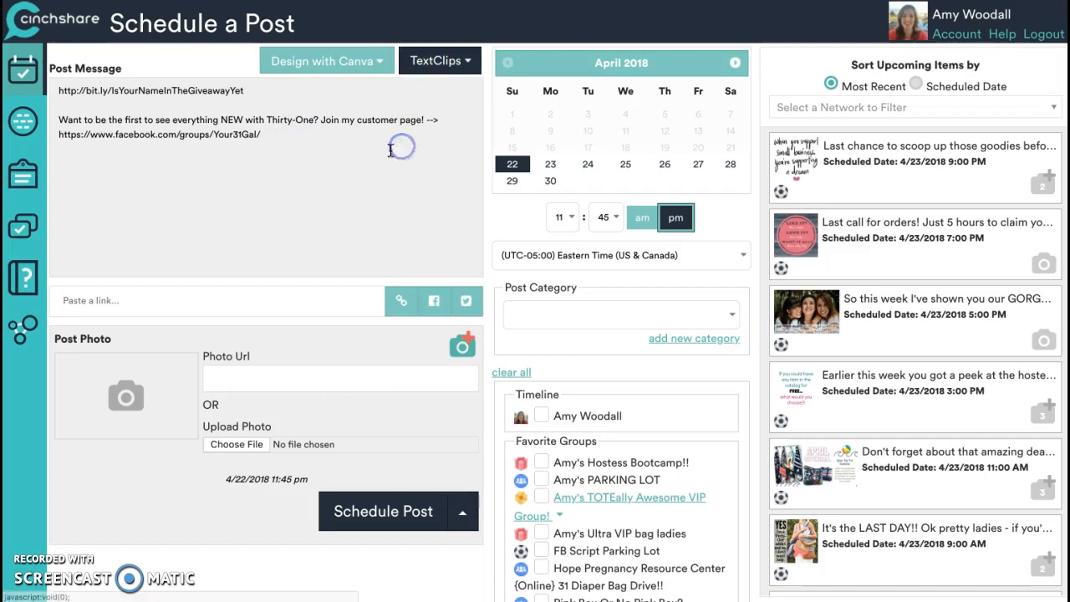
{"action": "left_click_drag", "start_coordinate": [295, 164], "coordinate": [151, 164]}
{"action": "key", "text": "ctrl+c"}
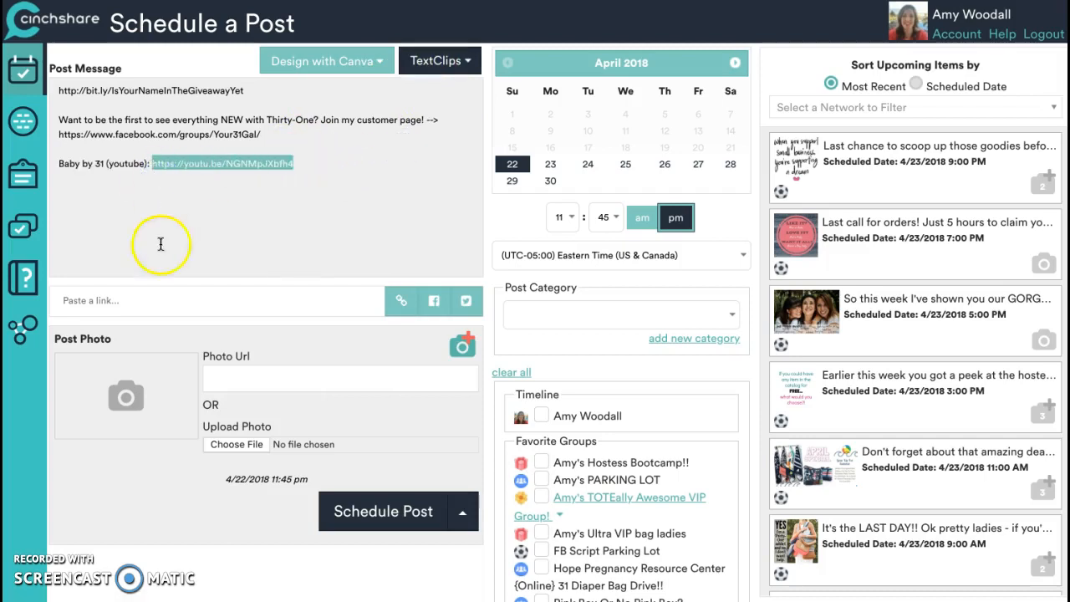
{"action": "left_click", "coordinate": [156, 298]}
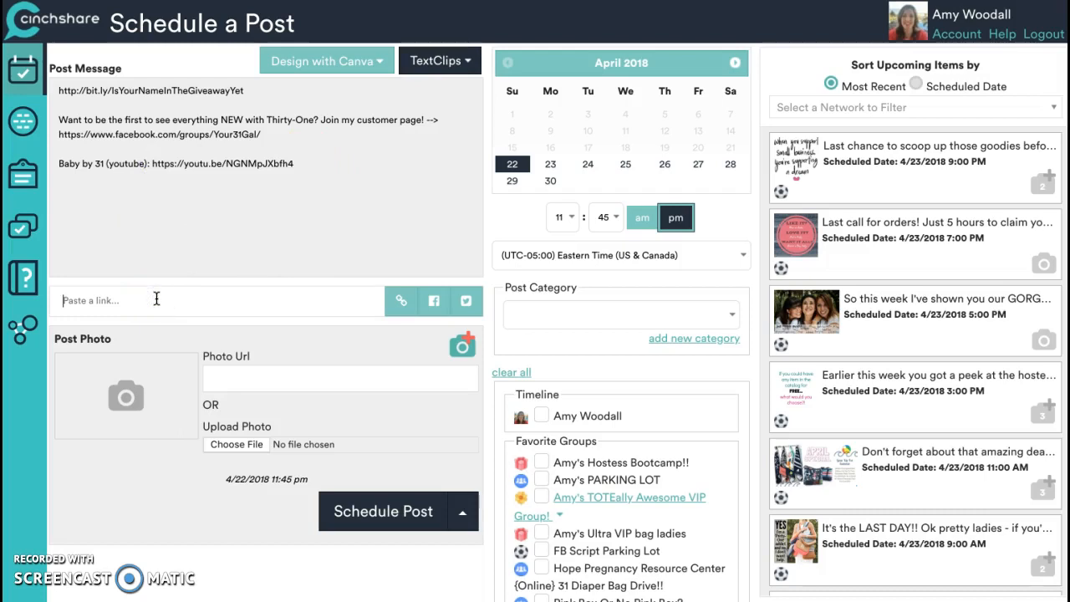
- Paste the Baby by 31 YouTube URL as the post link and fetch its thumbnail
{"action": "key", "text": "ctrl+v"}
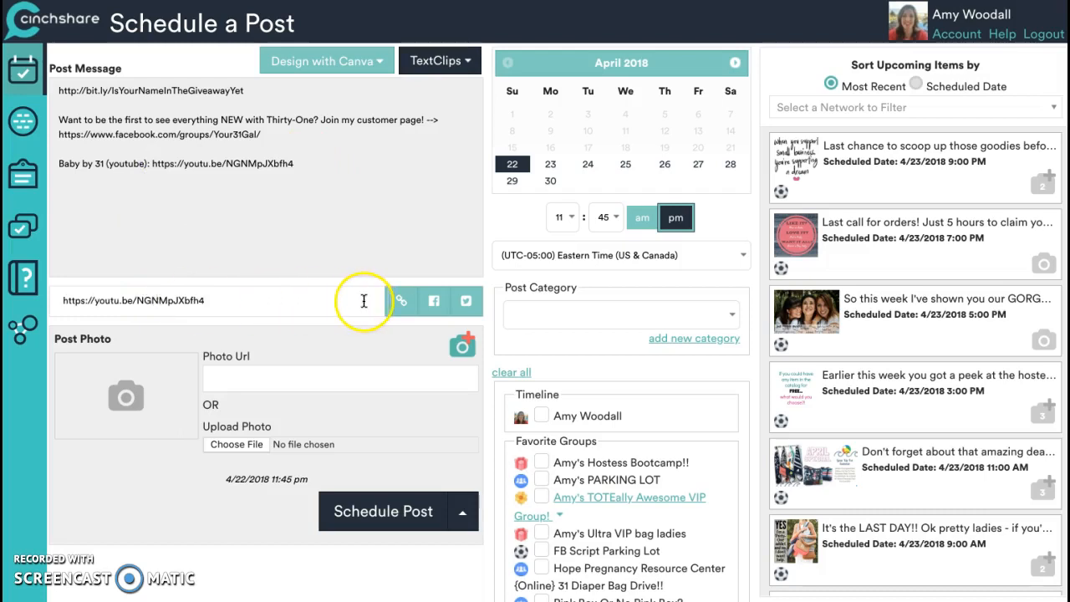
{"action": "left_click", "coordinate": [392, 304]}
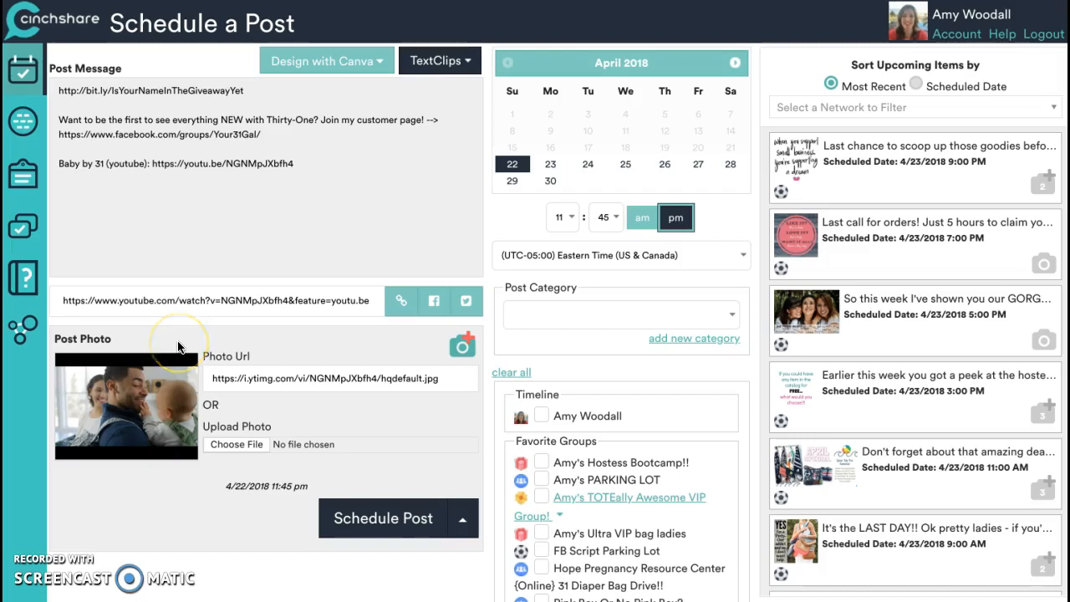
- Make Baby Alphabet Game.jpg the post photo and delete the YouTube URL from the link field
{"action": "left_click", "coordinate": [225, 446]}
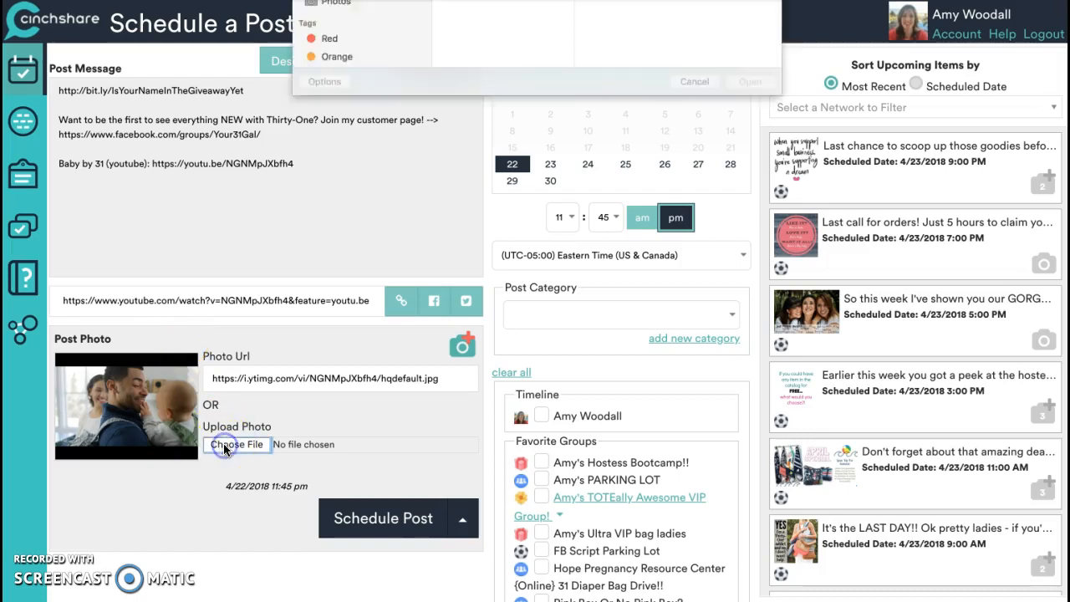
{"action": "left_click", "coordinate": [339, 75]}
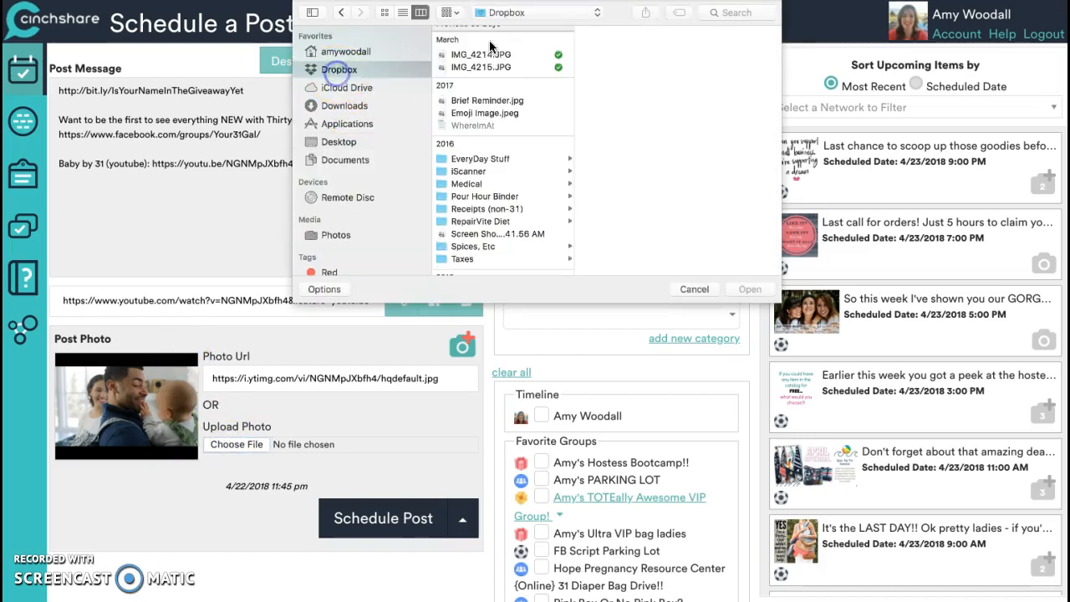
{"action": "left_click", "coordinate": [733, 12]}
{"action": "type", "text": "baby"}
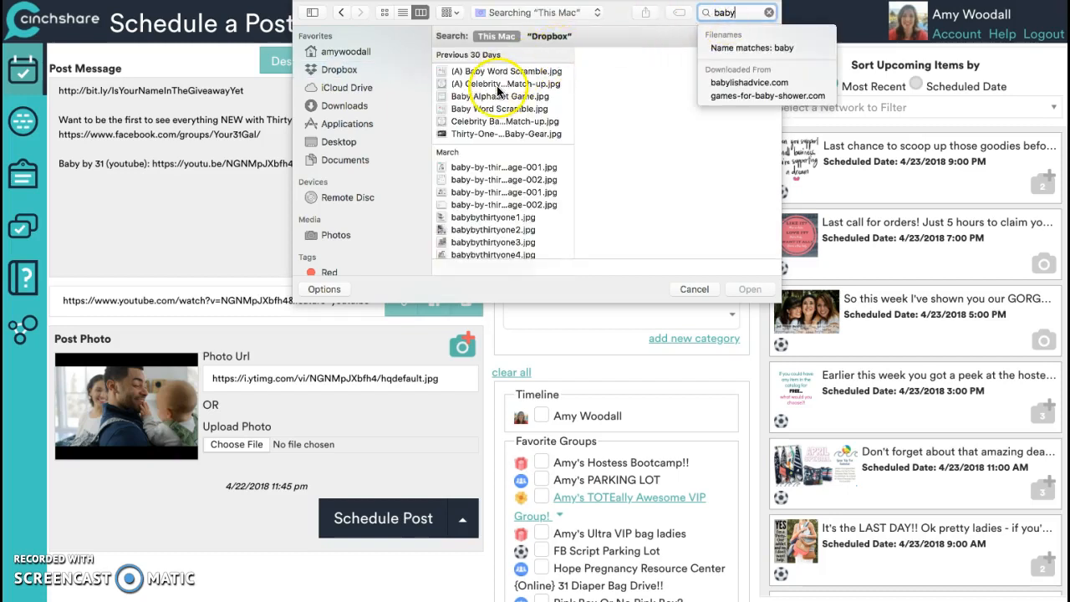
{"action": "left_click", "coordinate": [499, 97]}
{"action": "left_click", "coordinate": [744, 288]}
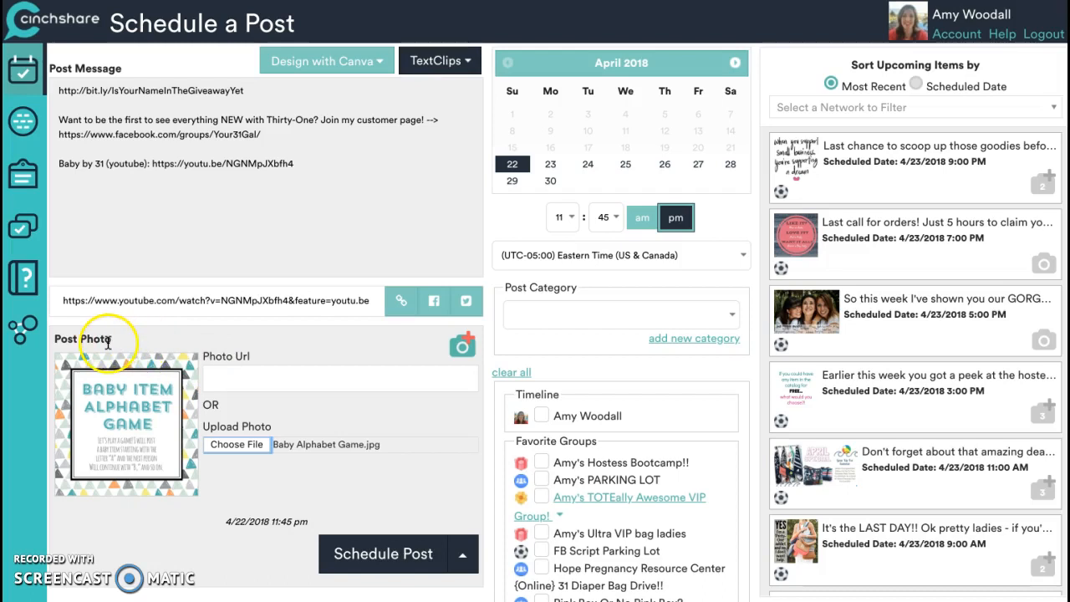
{"action": "triple_click", "coordinate": [337, 300]}
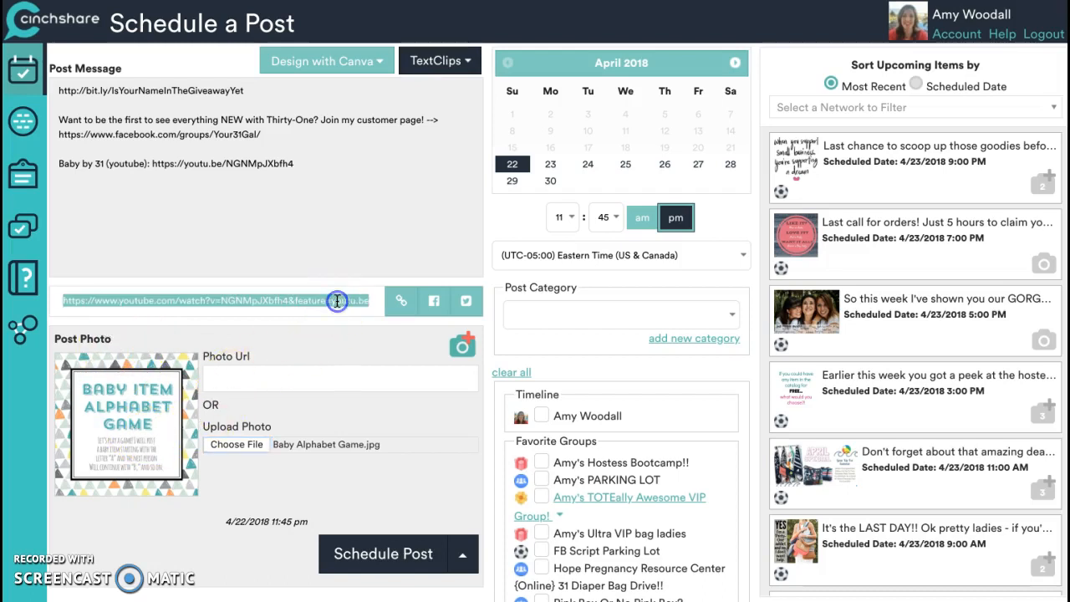
{"action": "key", "text": "BackSpace"}
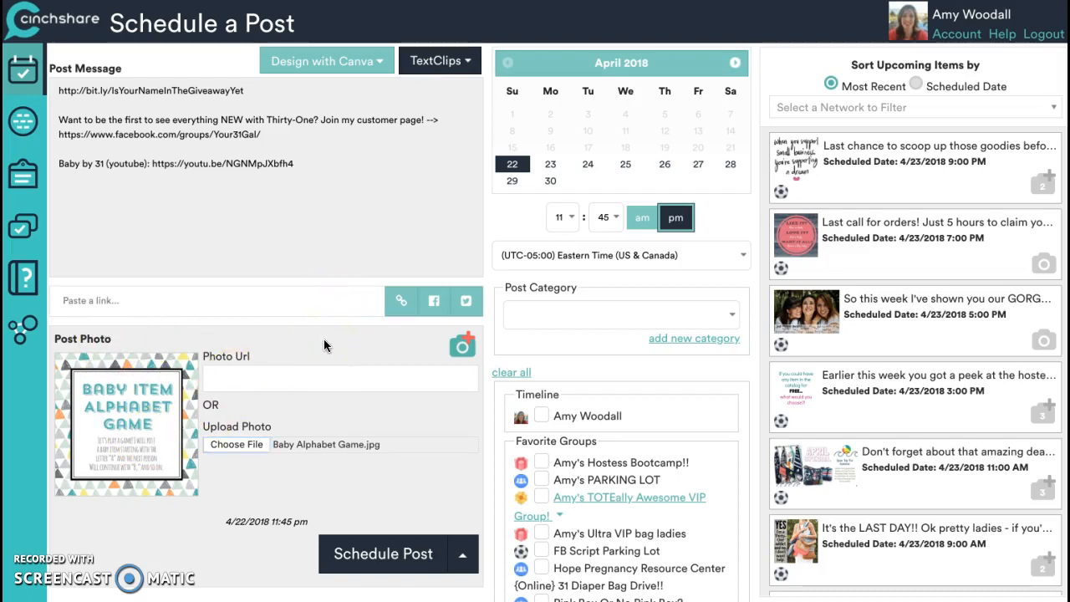
- Upload the seven baby shower game images to the post
{"action": "left_click", "coordinate": [466, 347]}
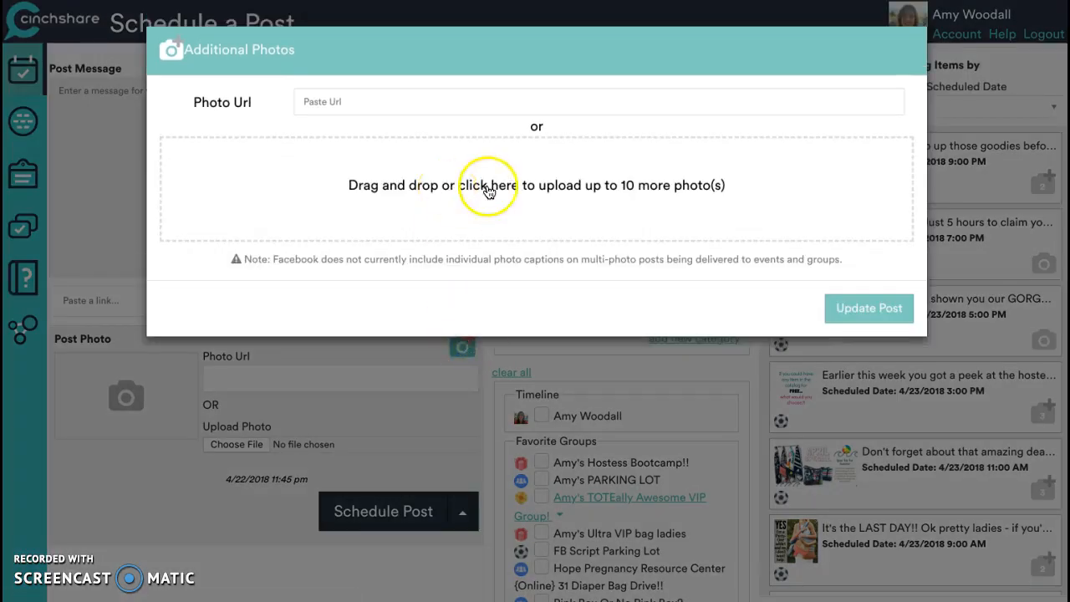
{"action": "left_click", "coordinate": [527, 184]}
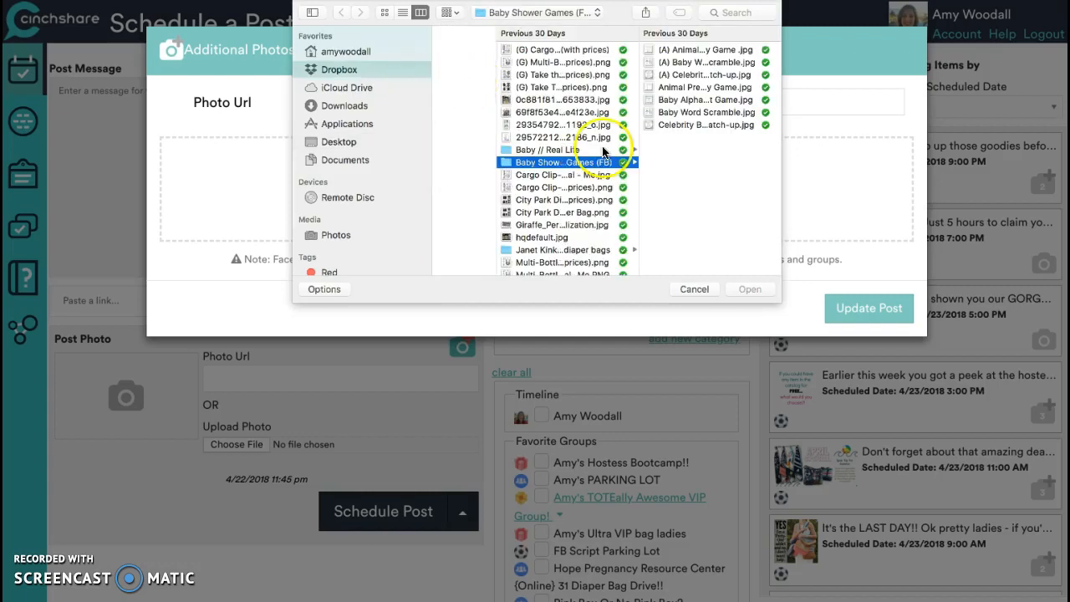
{"action": "left_click", "coordinate": [657, 52]}
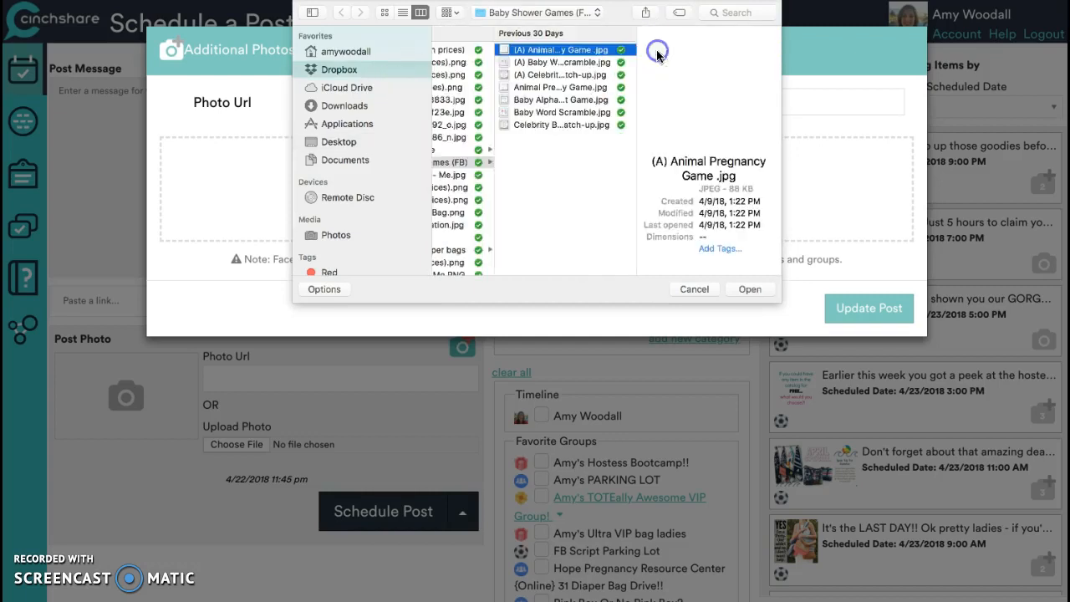
{"action": "left_click", "coordinate": [588, 126], "text": "shift"}
{"action": "left_click", "coordinate": [758, 288]}
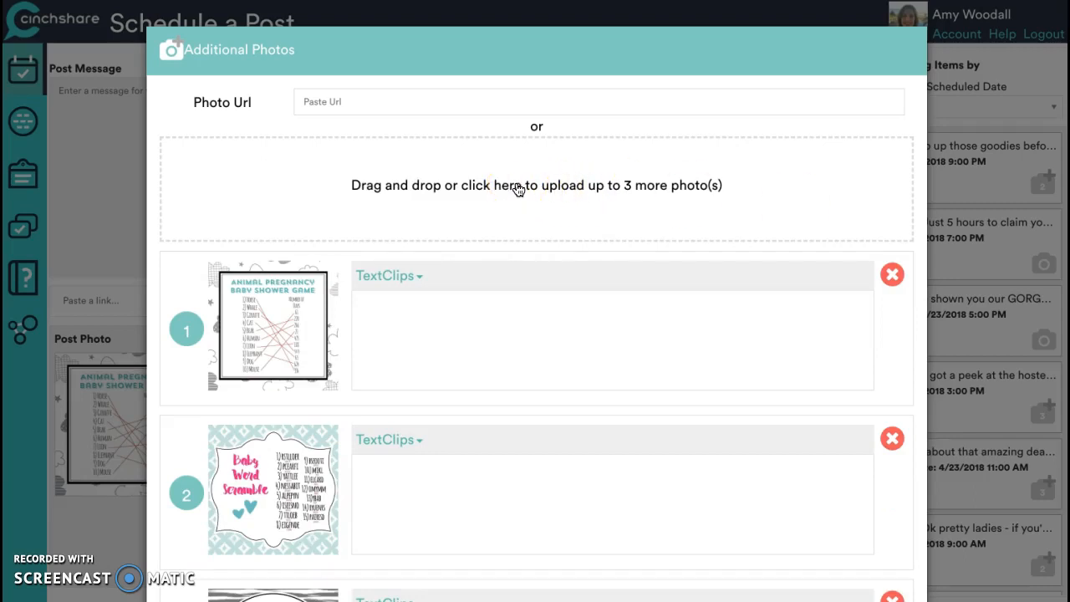
- Reorder the photos, remove Animal Pregnancy, and update the post with Baby Word Scramble first
{"action": "left_click_drag", "start_coordinate": [186, 330], "coordinate": [179, 521]}
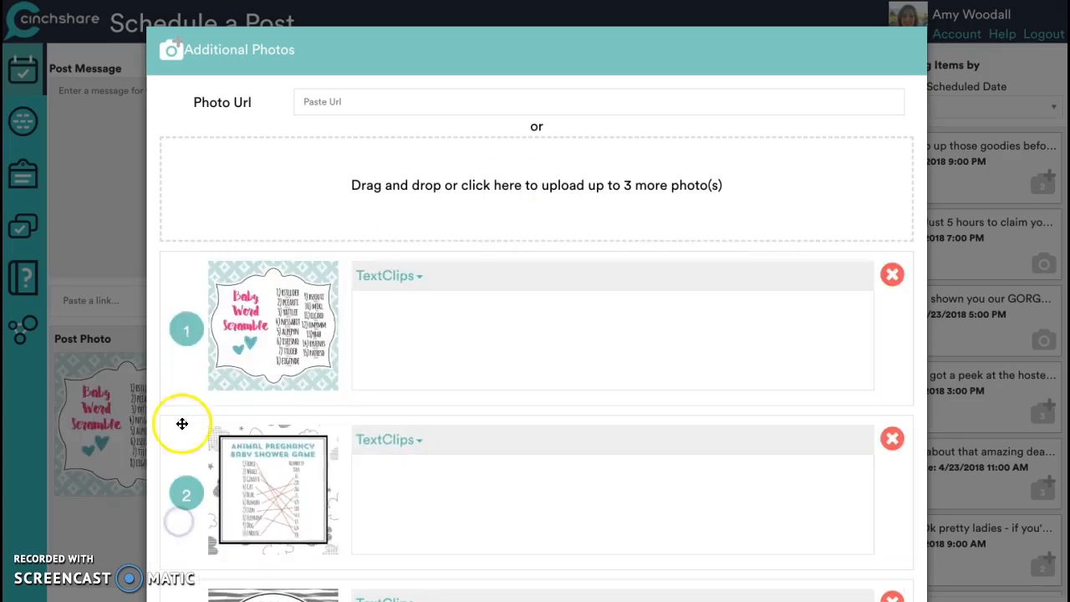
{"action": "scroll", "coordinate": [180, 385], "scroll_direction": "down", "scroll_amount": 2}
{"action": "left_click_drag", "start_coordinate": [180, 361], "coordinate": [183, 177]}
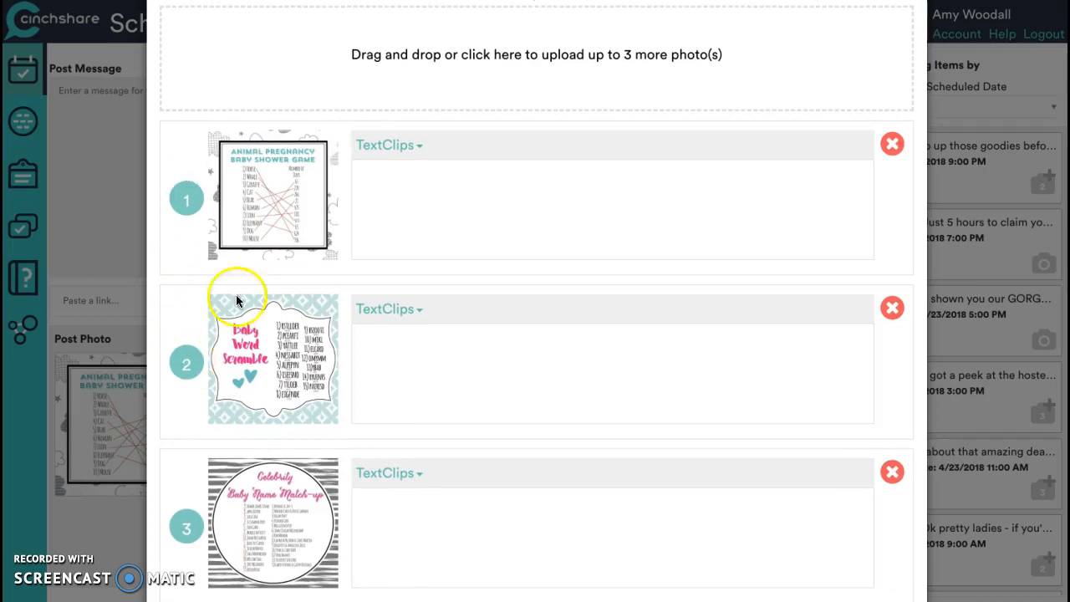
{"action": "scroll", "coordinate": [579, 184], "scroll_direction": "up", "scroll_amount": 2}
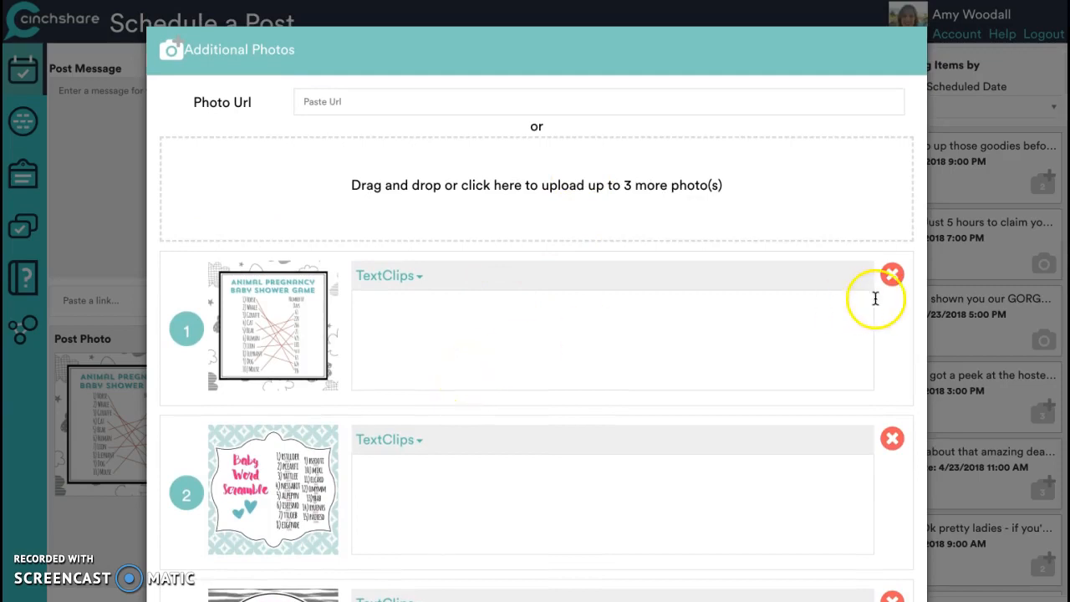
{"action": "left_click", "coordinate": [891, 275]}
{"action": "scroll", "coordinate": [708, 331], "scroll_direction": "down", "scroll_amount": 8}
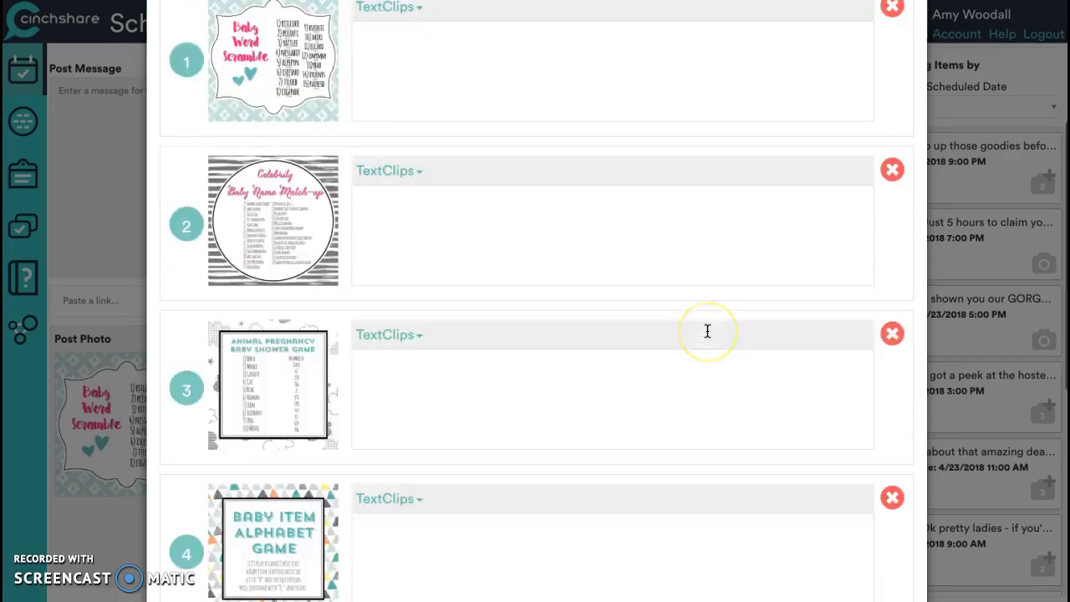
{"action": "left_click", "coordinate": [857, 548]}
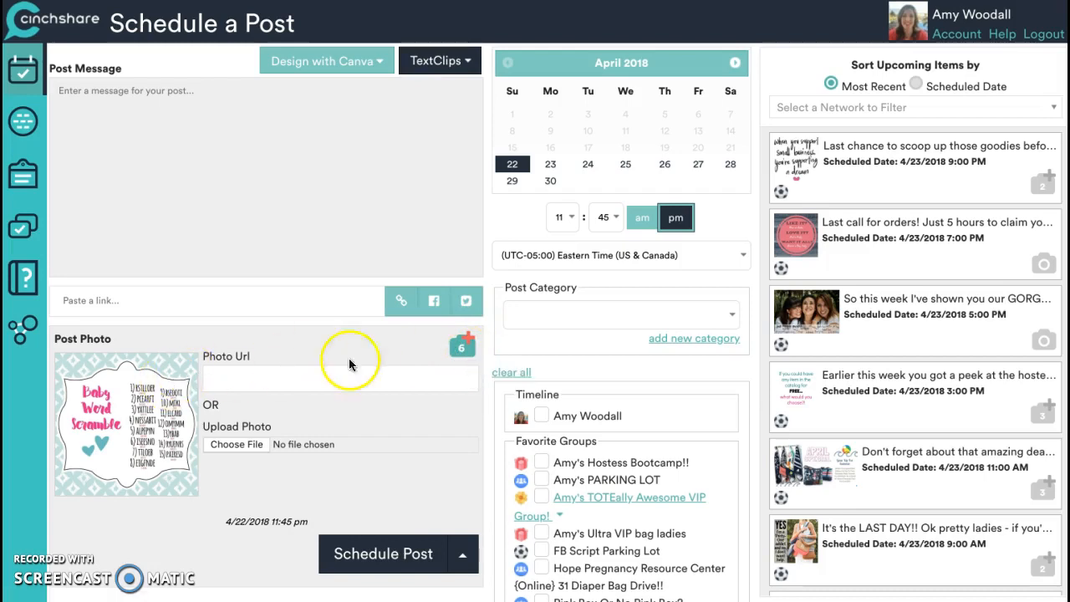
- Pick April 23, 10 am Eastern Time, and the Product post category
{"action": "left_click", "coordinate": [458, 348]}
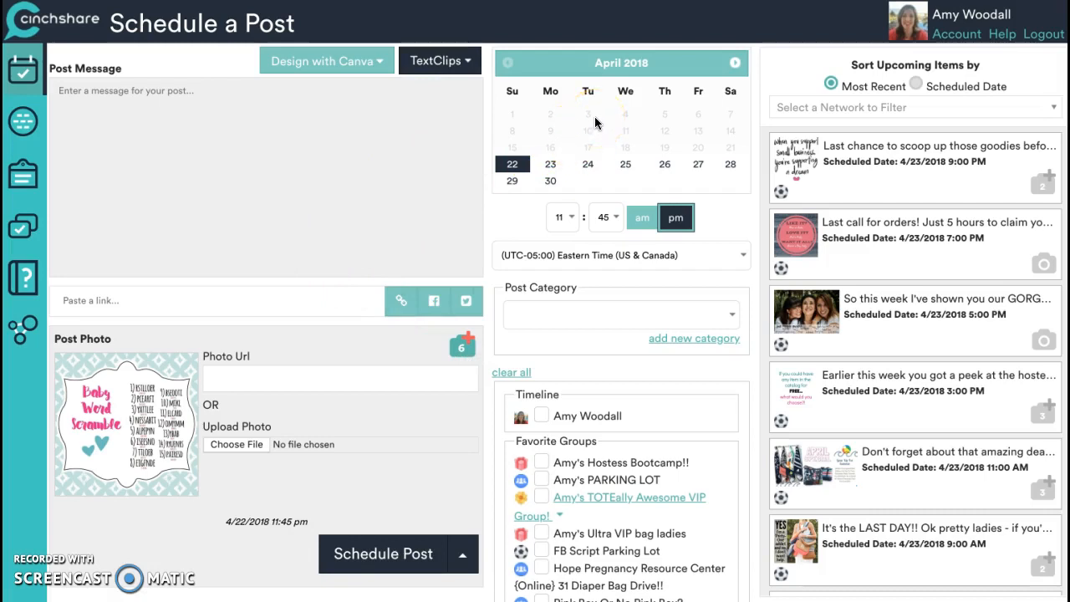
{"action": "left_click", "coordinate": [551, 164]}
{"action": "left_click", "coordinate": [567, 218]}
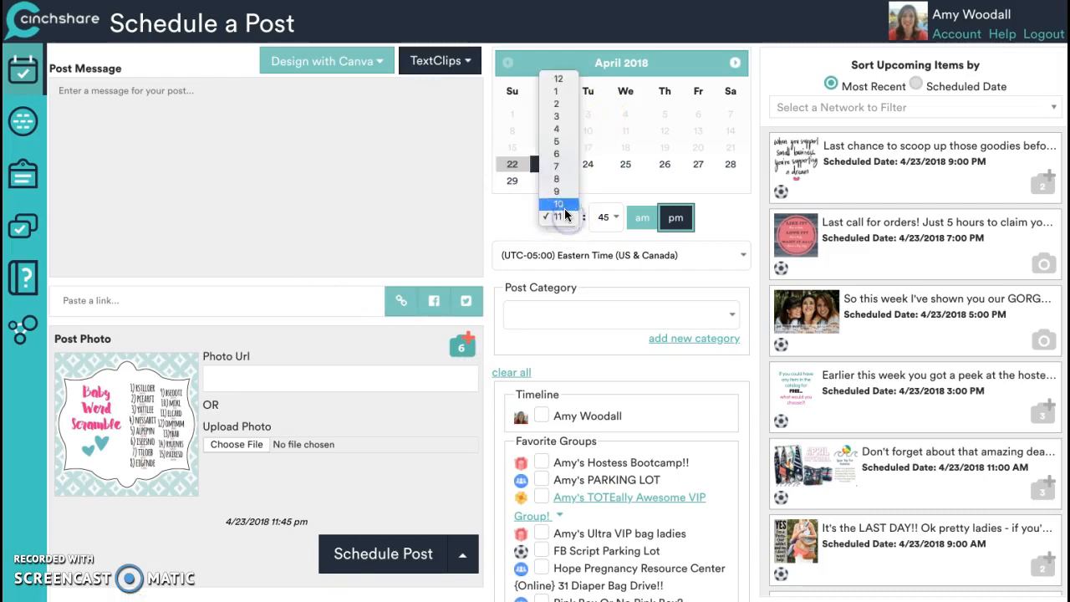
{"action": "left_click", "coordinate": [558, 204]}
{"action": "left_click", "coordinate": [640, 219]}
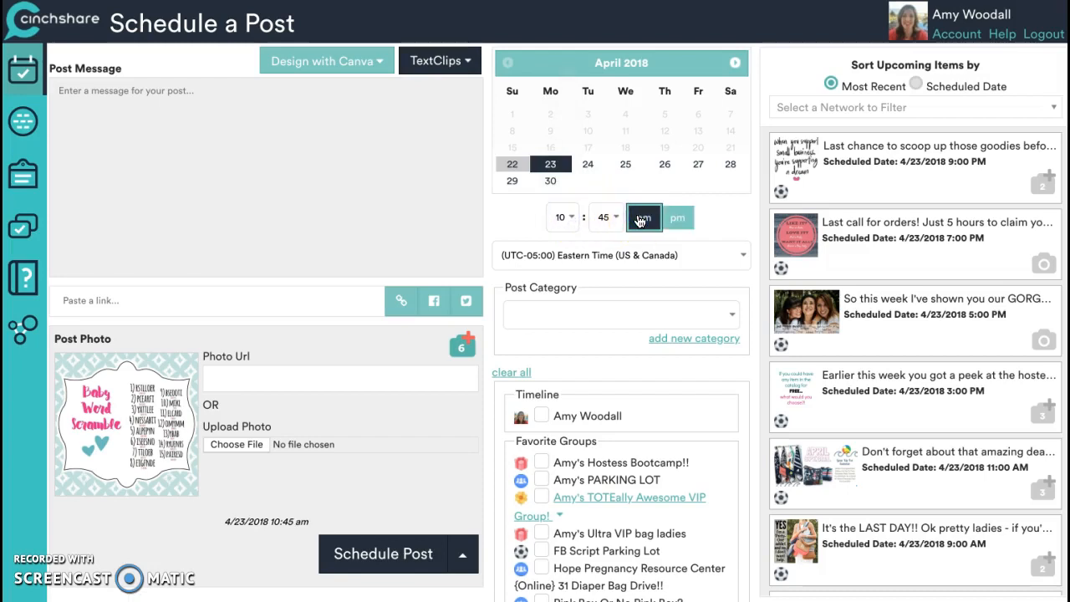
{"action": "left_click", "coordinate": [625, 256]}
{"action": "left_click", "coordinate": [624, 255]}
{"action": "left_click", "coordinate": [625, 324]}
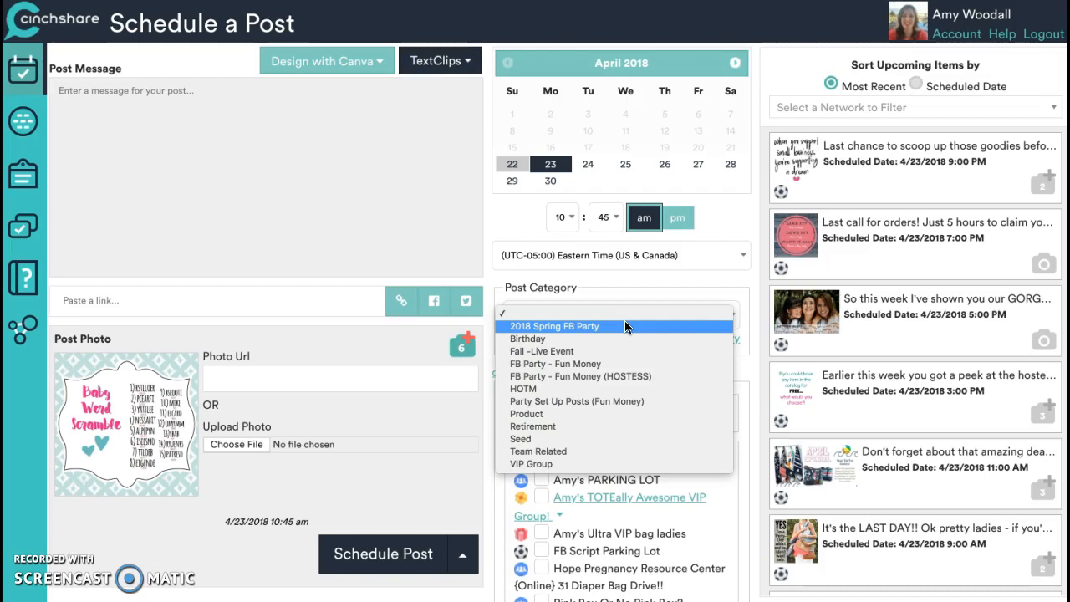
{"action": "left_click", "coordinate": [608, 414]}
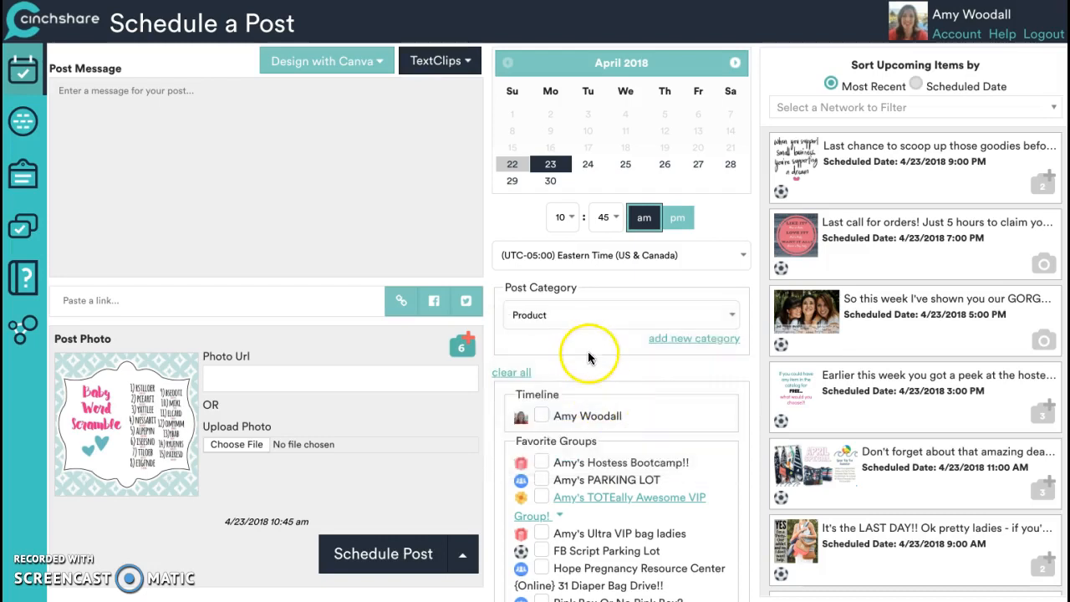
- Tick the Timeline and Team Hope checkboxes as the post's destinations
{"action": "left_click", "coordinate": [744, 343]}
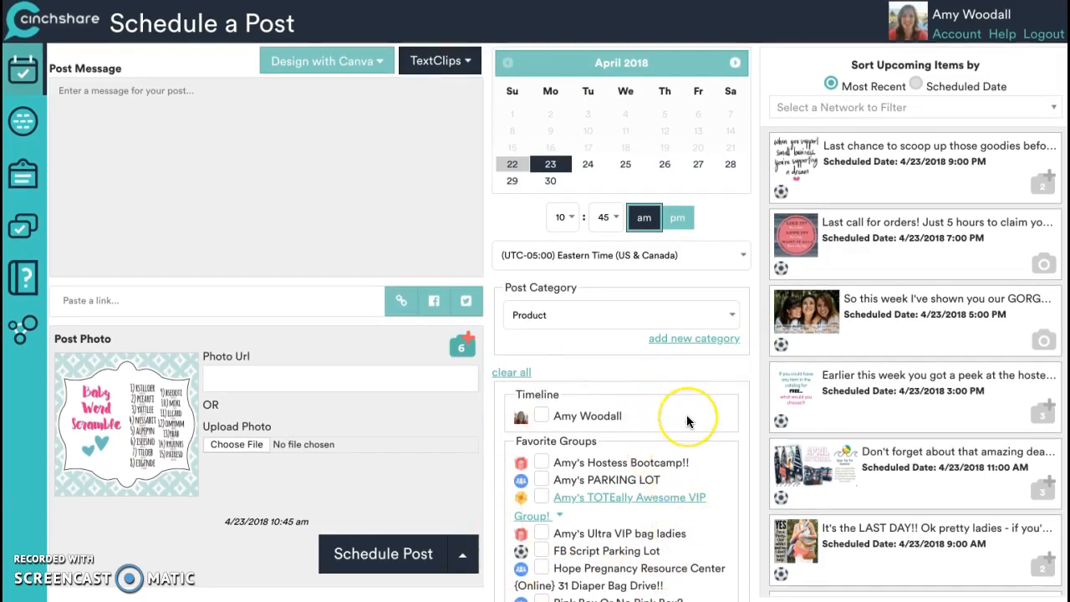
{"action": "scroll", "coordinate": [681, 414], "scroll_direction": "down", "scroll_amount": 1}
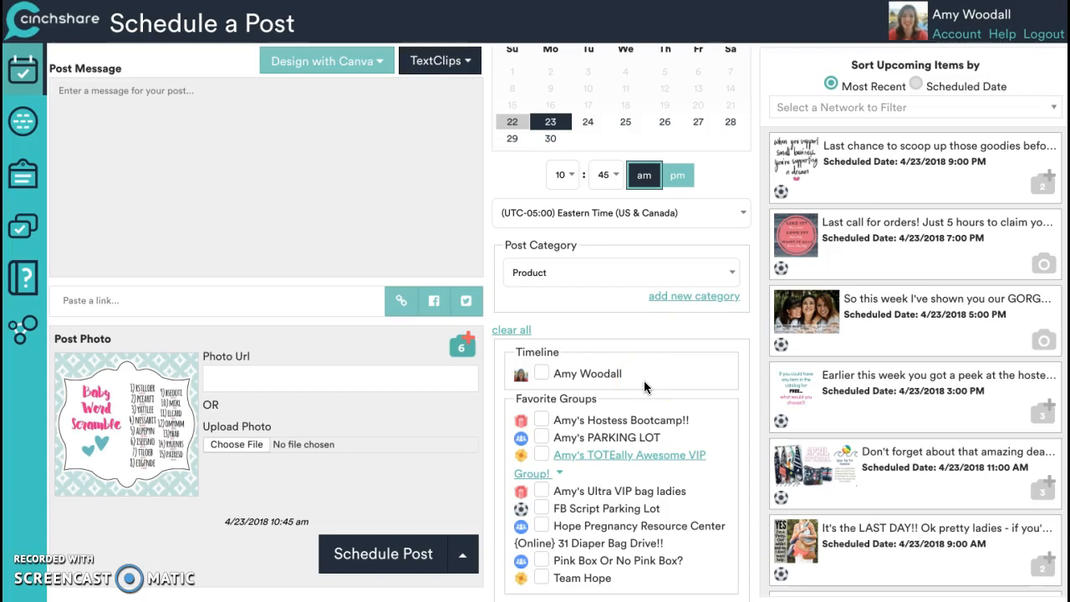
{"action": "left_click", "coordinate": [542, 373]}
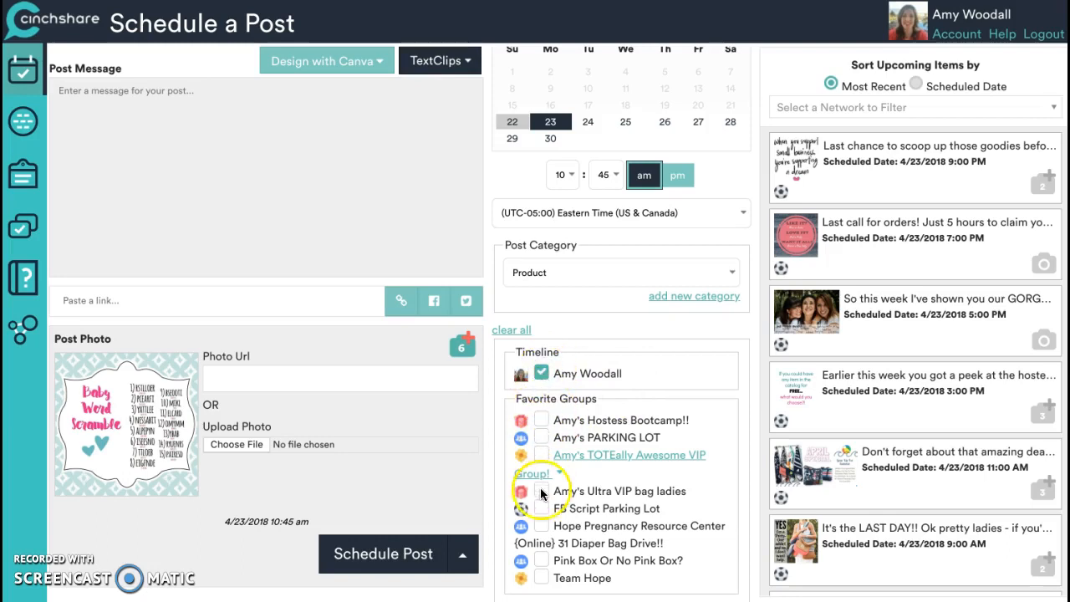
{"action": "left_click", "coordinate": [542, 578]}
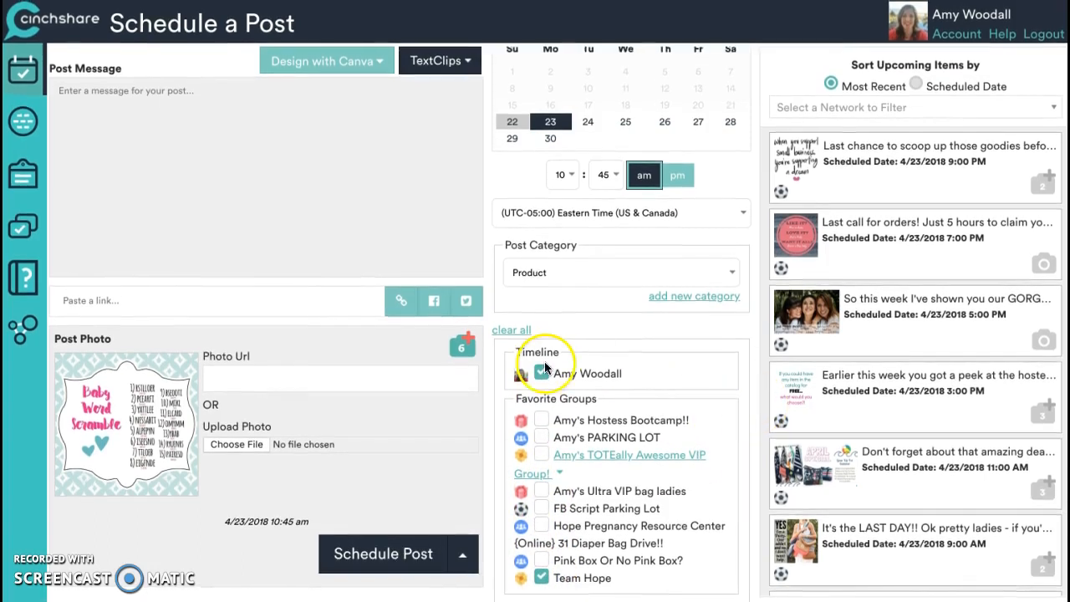
{"action": "scroll", "coordinate": [588, 313], "scroll_direction": "up", "scroll_amount": 2}
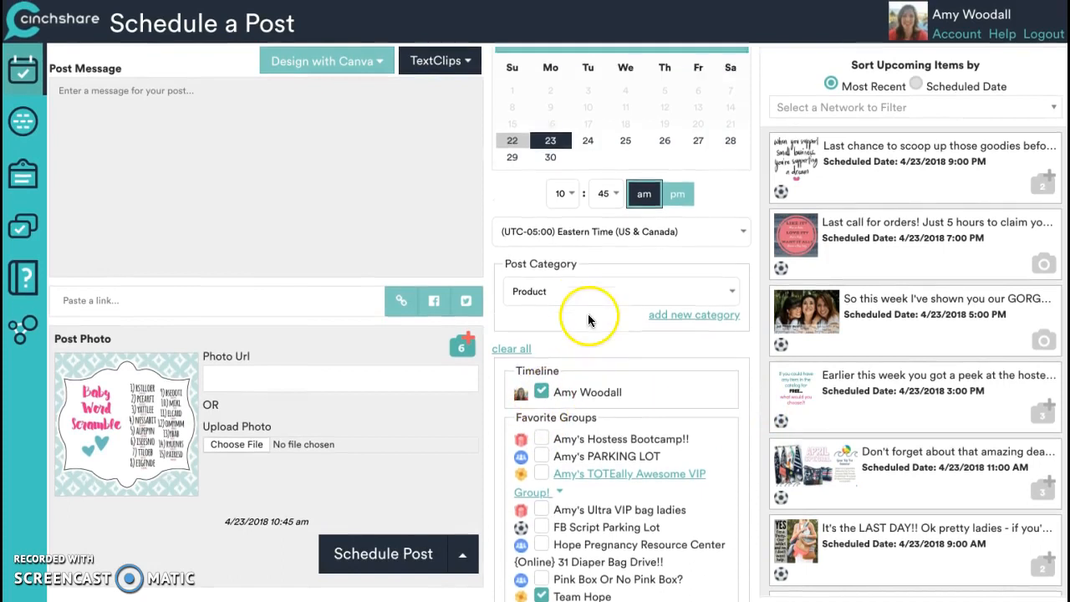
- Type the Baby Word Scramble message and click Schedule Post
{"action": "left_click", "coordinate": [244, 130]}
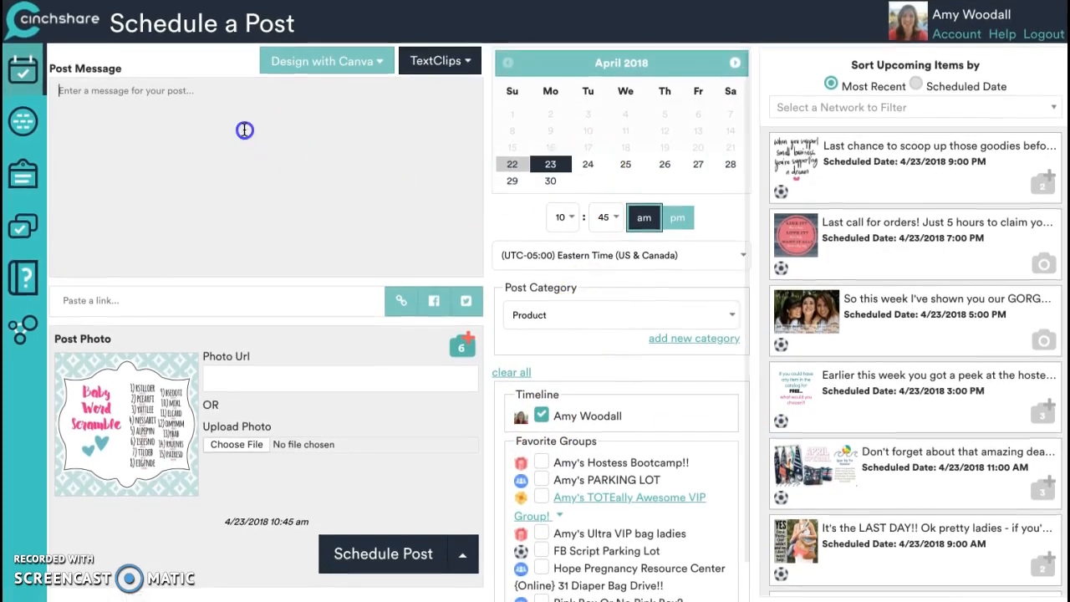
{"action": "left_click", "coordinate": [185, 158]}
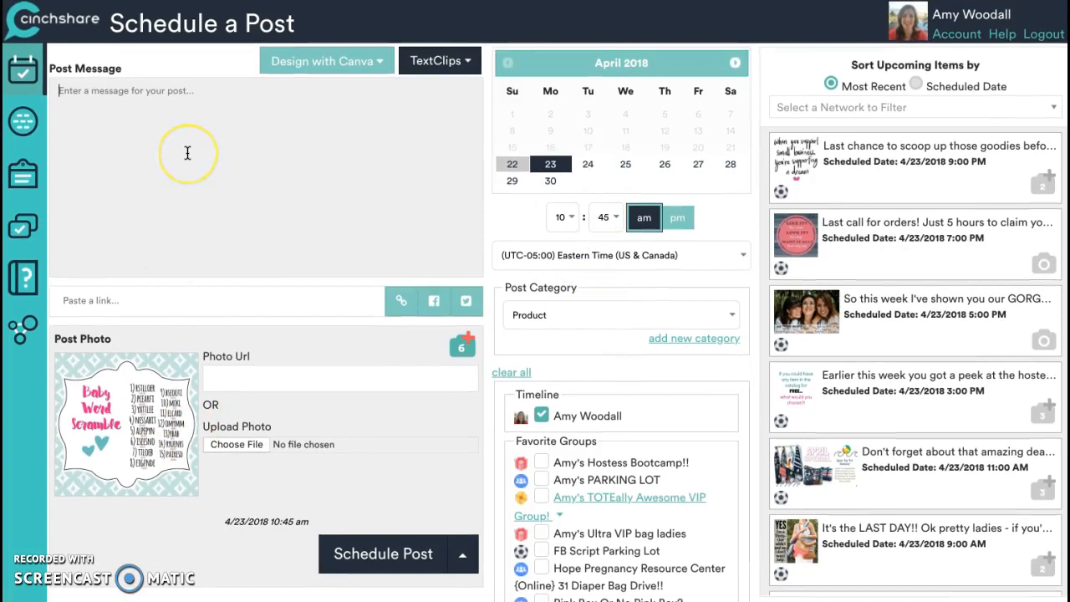
{"action": "type", "text": "aBby"}
{"action": "key", "text": "BackSpace"}
{"action": "key", "text": "BackSpace"}
{"action": "key", "text": "BackSpace"}
{"action": "key", "text": "BackSpace"}
{"action": "type", "text": "Baby Word"}
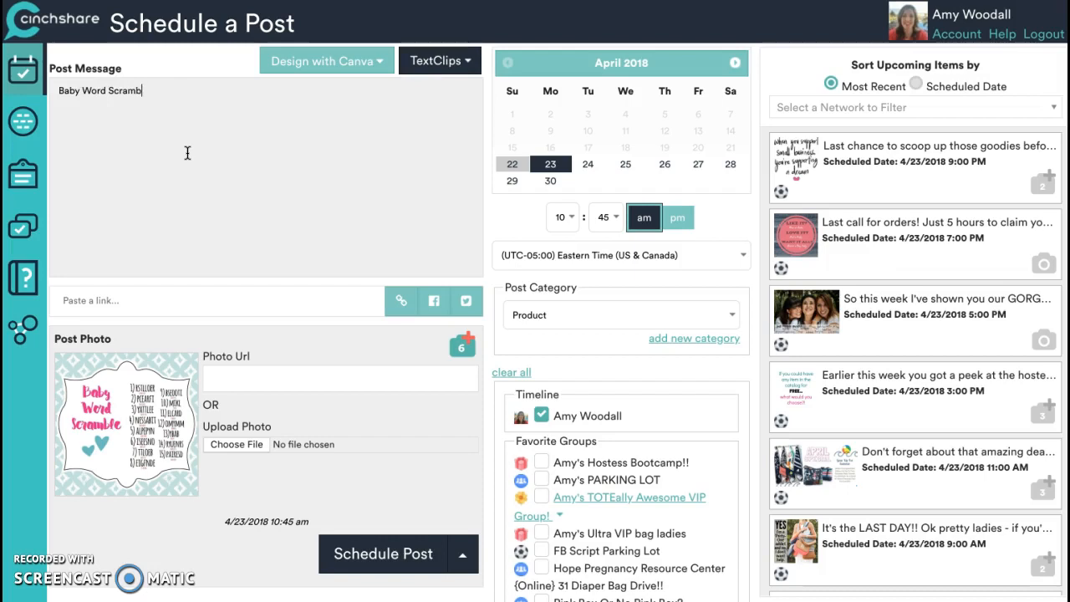
{"action": "left_click", "coordinate": [387, 564]}
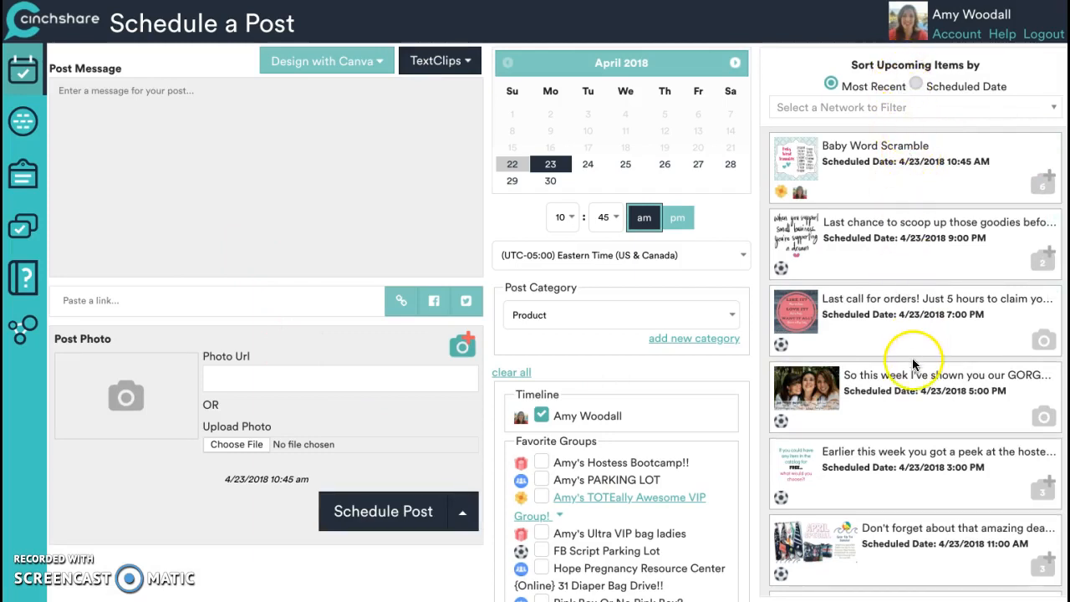
{"action": "scroll", "coordinate": [913, 410], "scroll_direction": "down", "scroll_amount": 1}
{"action": "scroll", "coordinate": [913, 409], "scroll_direction": "down", "scroll_amount": 15}
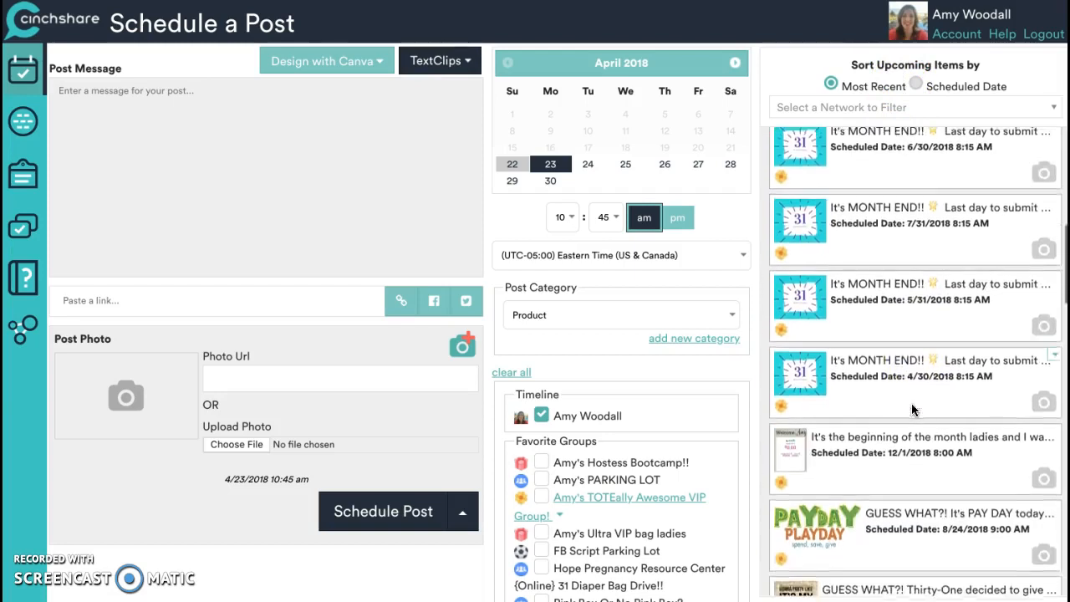
{"action": "scroll", "coordinate": [913, 410], "scroll_direction": "up", "scroll_amount": 15}
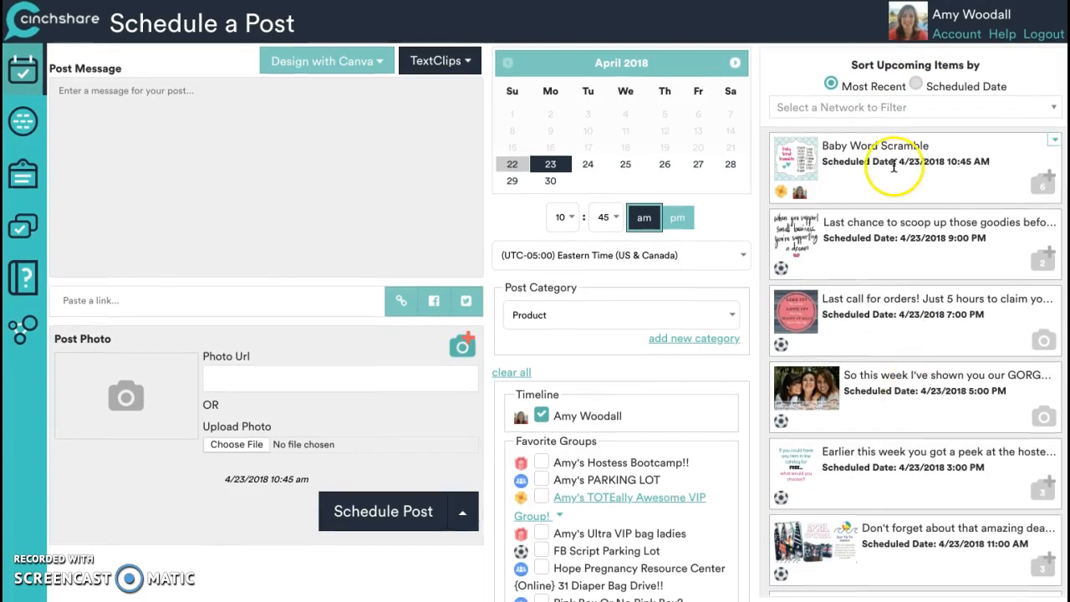
{"action": "left_click", "coordinate": [917, 86]}
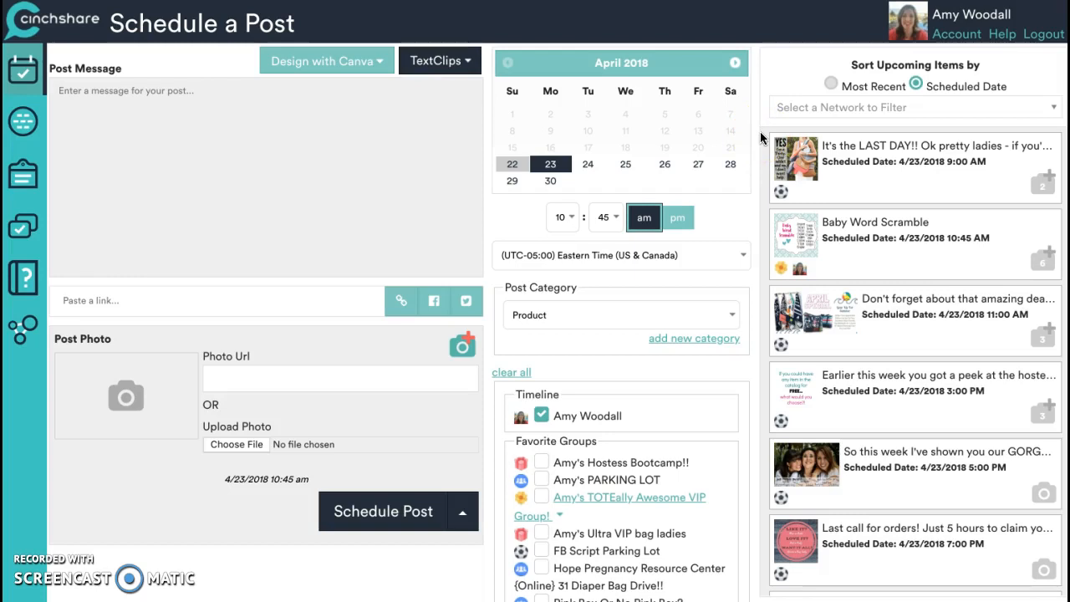
{"action": "left_click", "coordinate": [831, 84]}
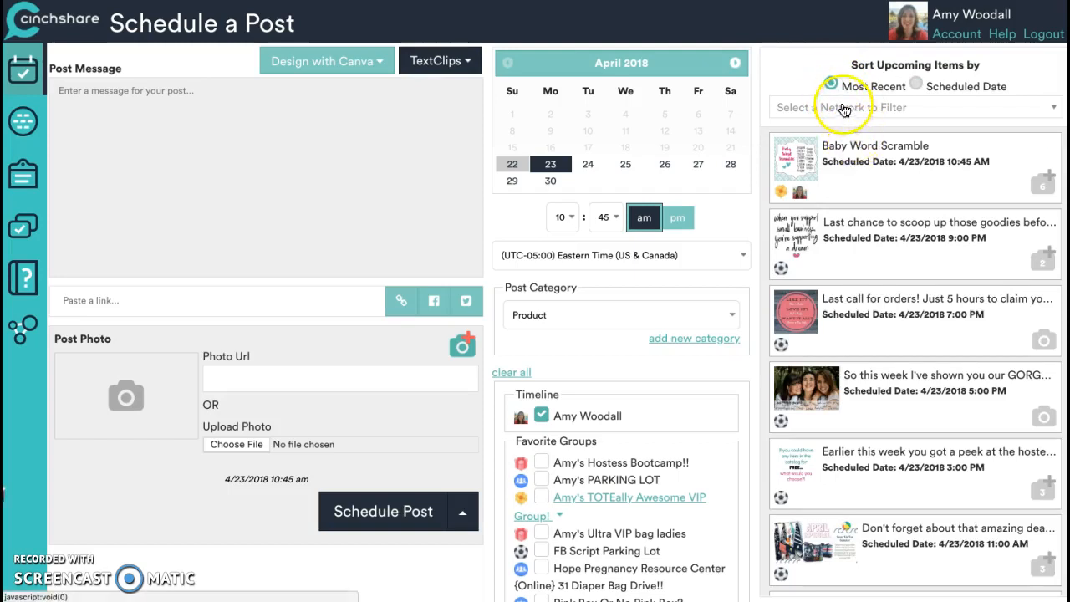
{"action": "left_click", "coordinate": [845, 109]}
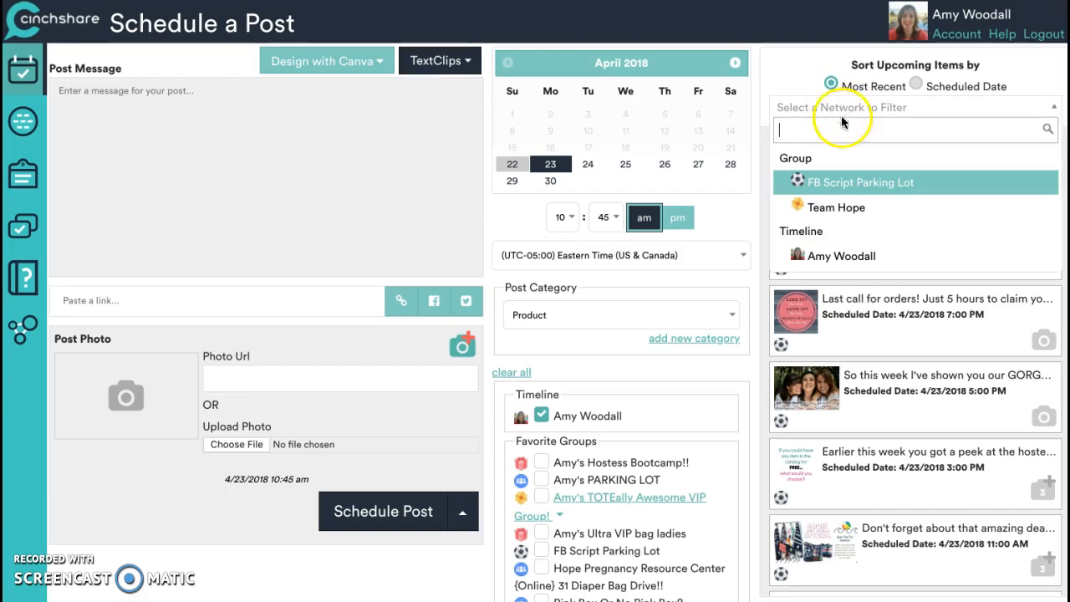
{"action": "left_click", "coordinate": [837, 208]}
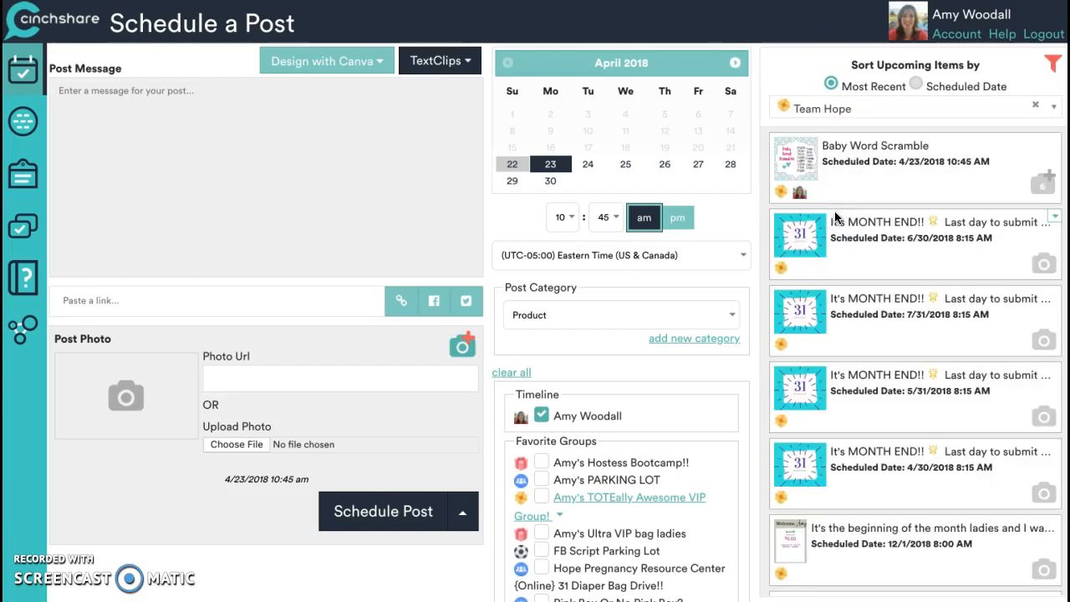
{"action": "left_click", "coordinate": [1035, 105]}
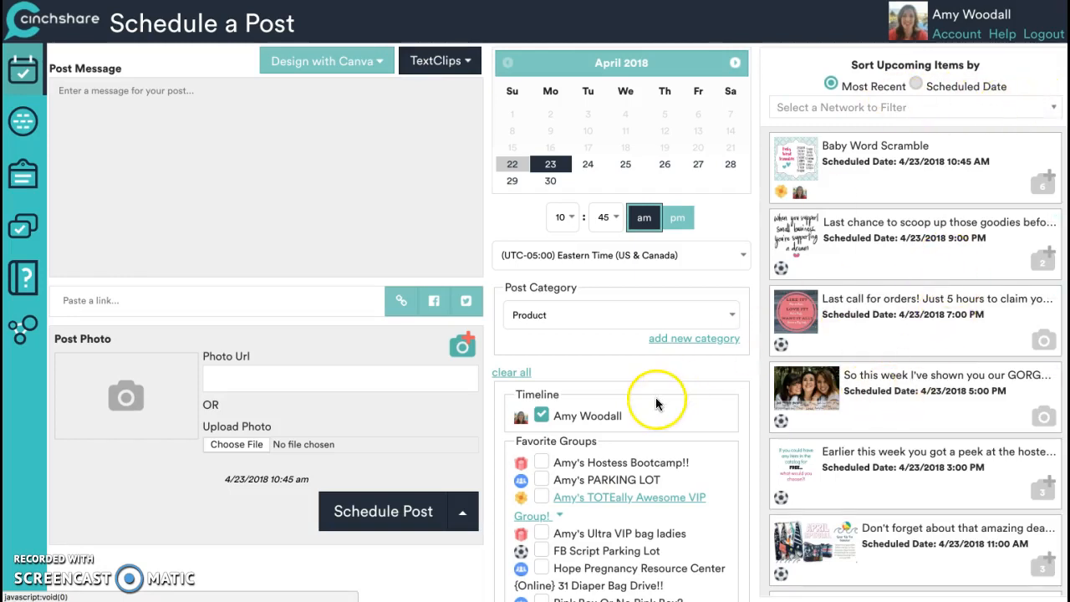
- Remove the Timeline and Team Hope destinations from the new post
{"action": "left_click", "coordinate": [542, 416]}
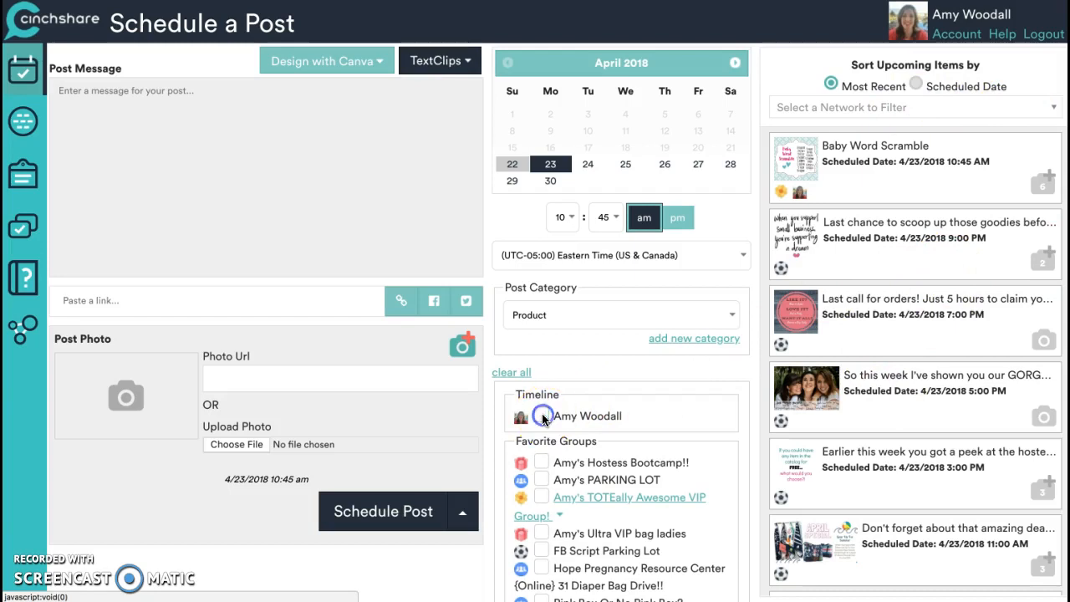
{"action": "scroll", "coordinate": [534, 494], "scroll_direction": "down", "scroll_amount": 1}
{"action": "left_click", "coordinate": [542, 578]}
- Leave the unsaved scheduling page and go to the My Networks page
{"action": "left_click", "coordinate": [32, 226]}
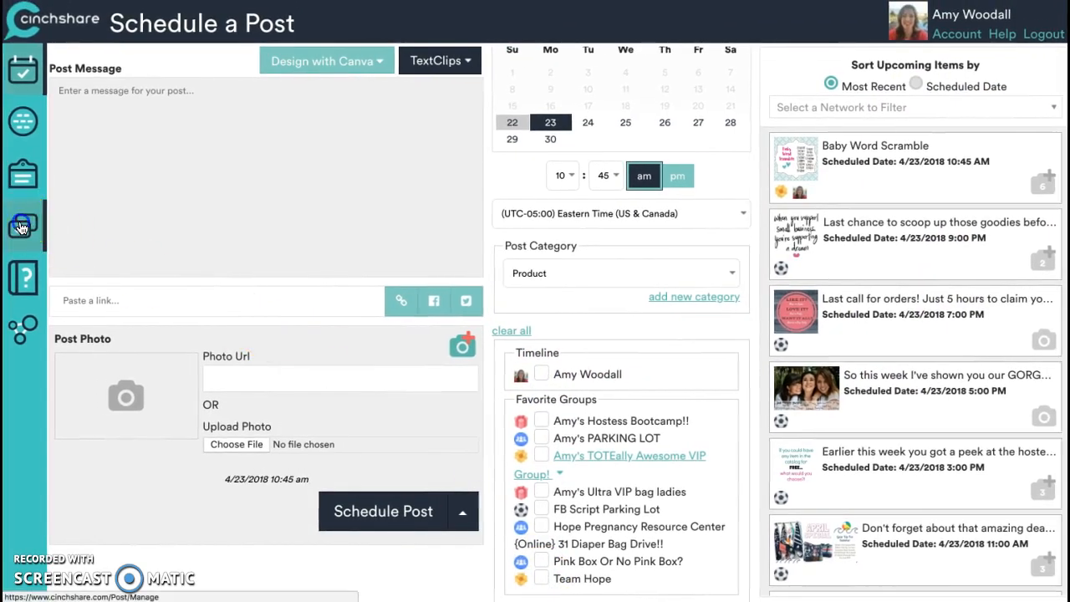
{"action": "left_click", "coordinate": [686, 171]}
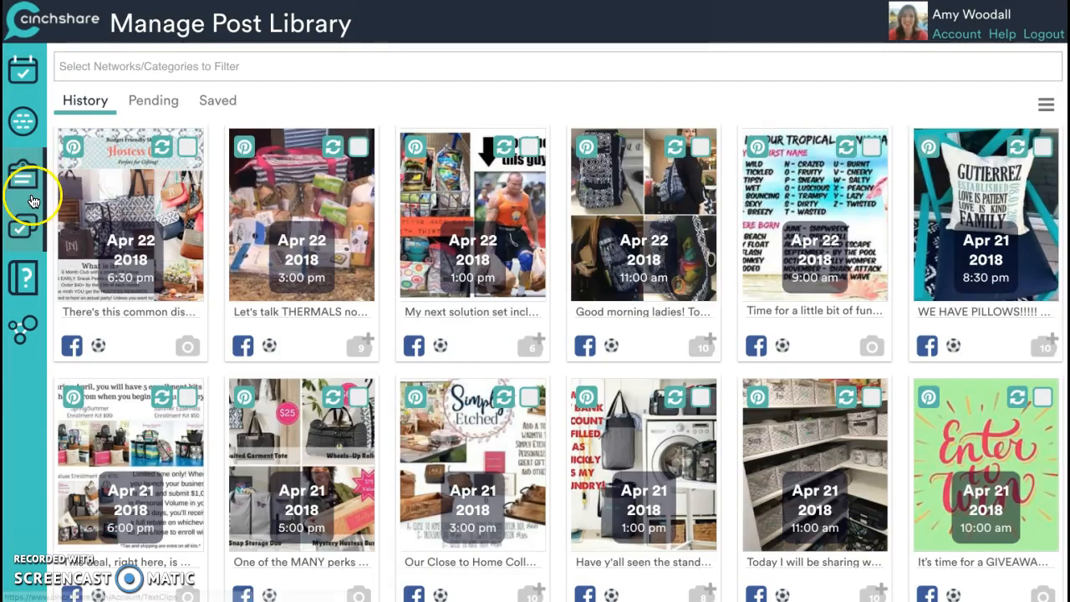
{"action": "left_click", "coordinate": [23, 132]}
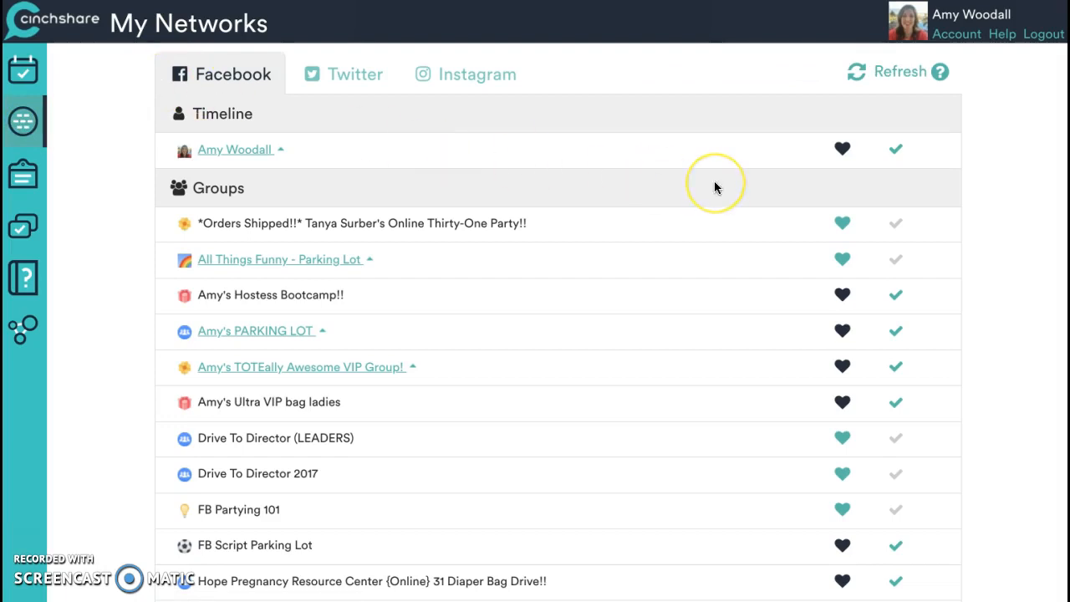
- Expand and collapse the albums of Timeline and All Things Funny - Parking Lot
{"action": "scroll", "coordinate": [714, 187], "scroll_direction": "down", "scroll_amount": 8}
{"action": "scroll", "coordinate": [714, 187], "scroll_direction": "up", "scroll_amount": 4}
{"action": "scroll", "coordinate": [714, 187], "scroll_direction": "up", "scroll_amount": 4}
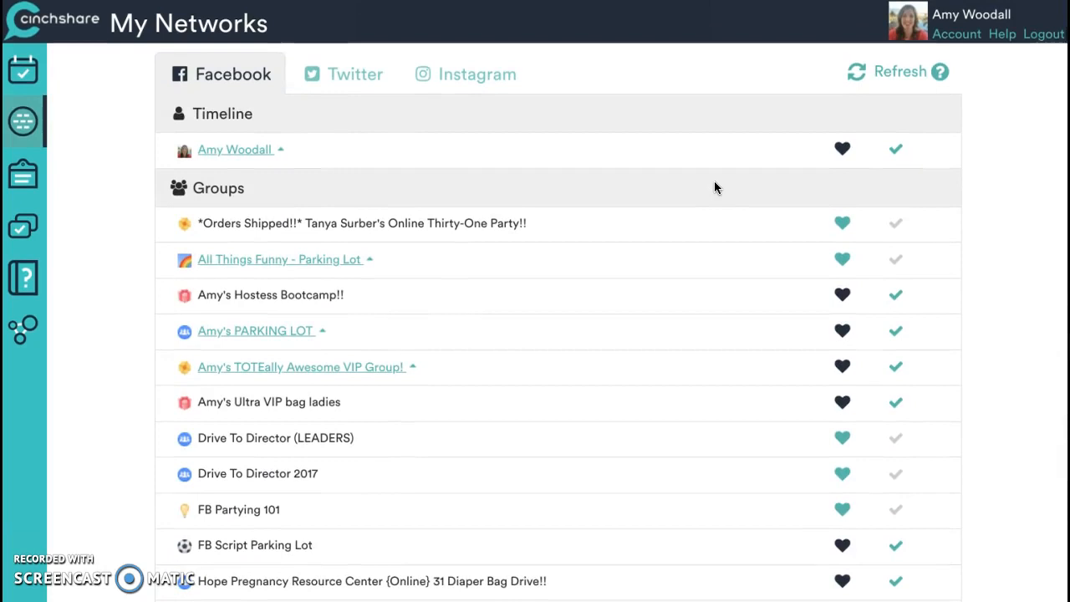
{"action": "left_click", "coordinate": [281, 153]}
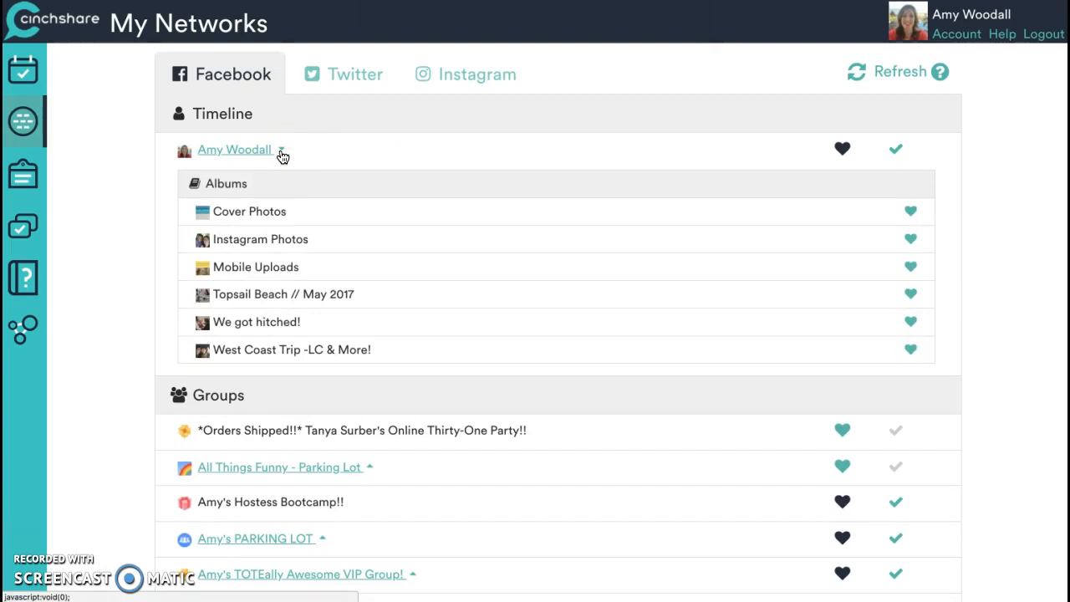
{"action": "left_click", "coordinate": [281, 153]}
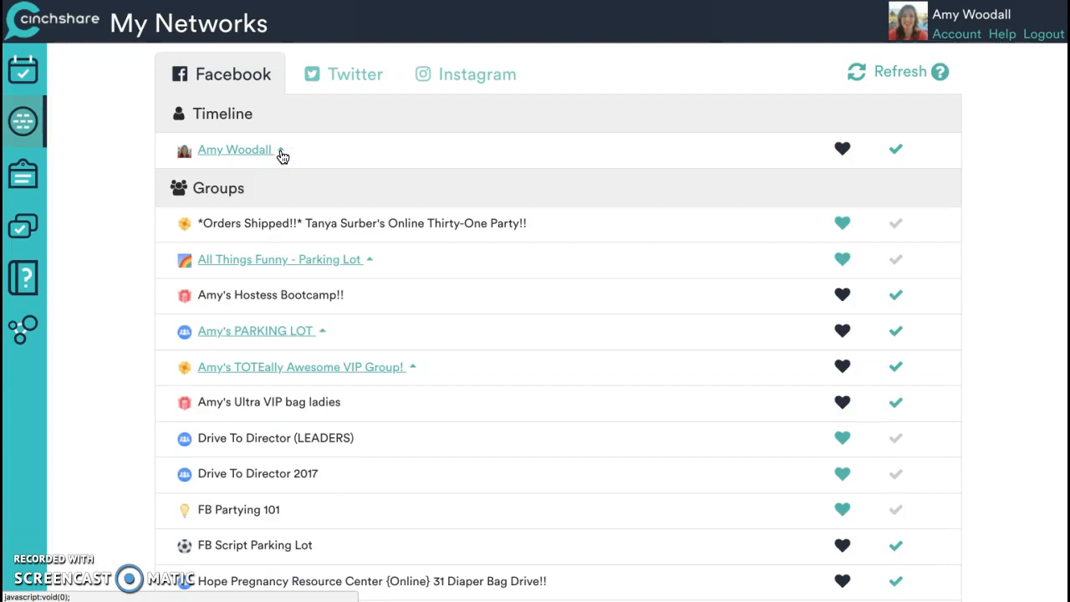
{"action": "left_click", "coordinate": [370, 260]}
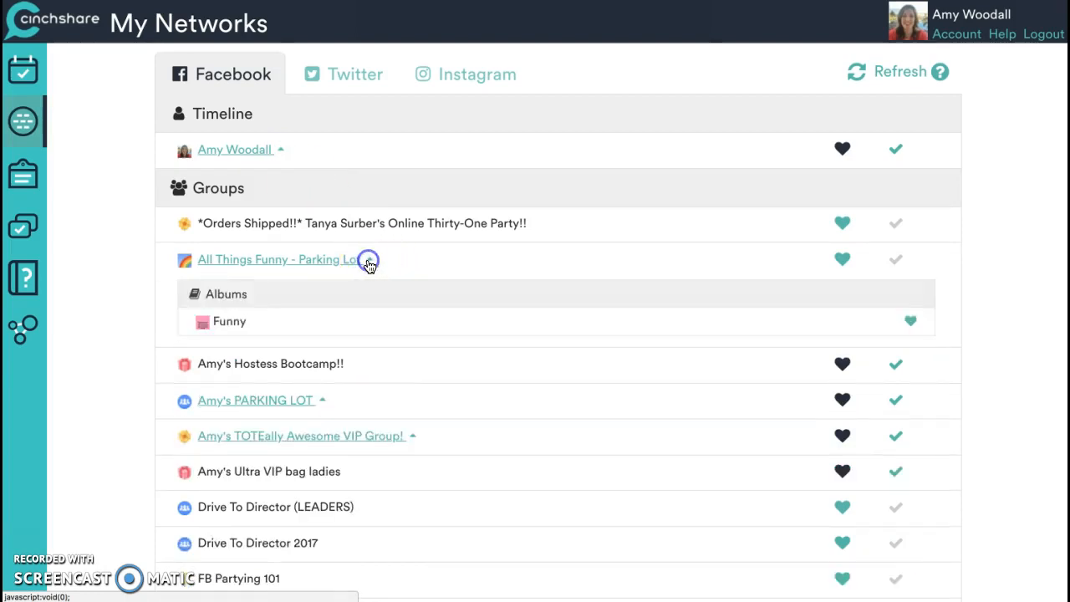
{"action": "left_click", "coordinate": [370, 260]}
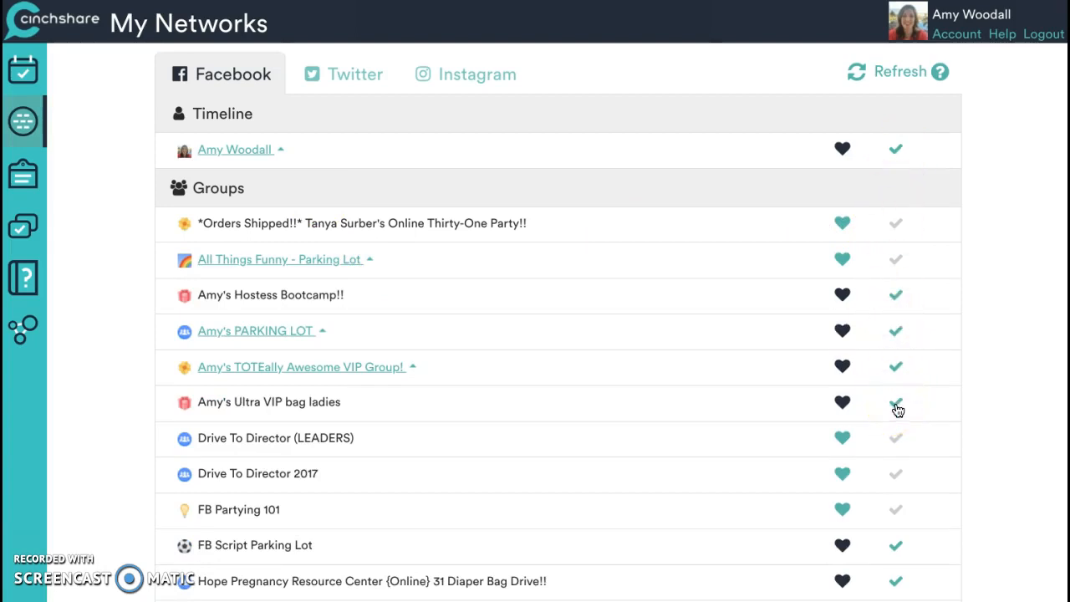
- Toggle the Hostess Bootcamp group off and back on, then return to scheduling
{"action": "left_click", "coordinate": [895, 295]}
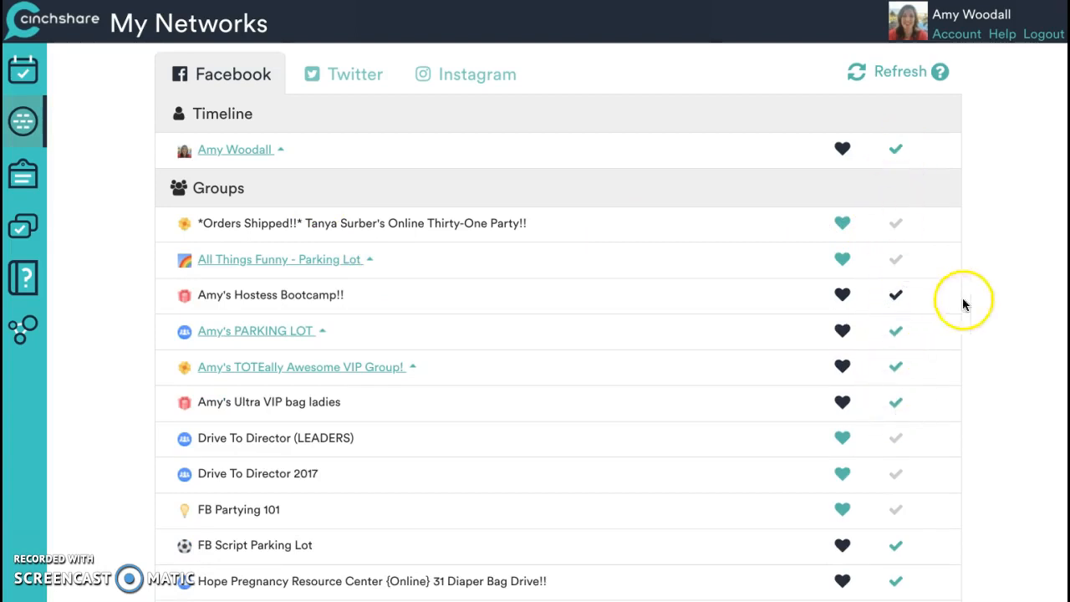
{"action": "left_click", "coordinate": [895, 298]}
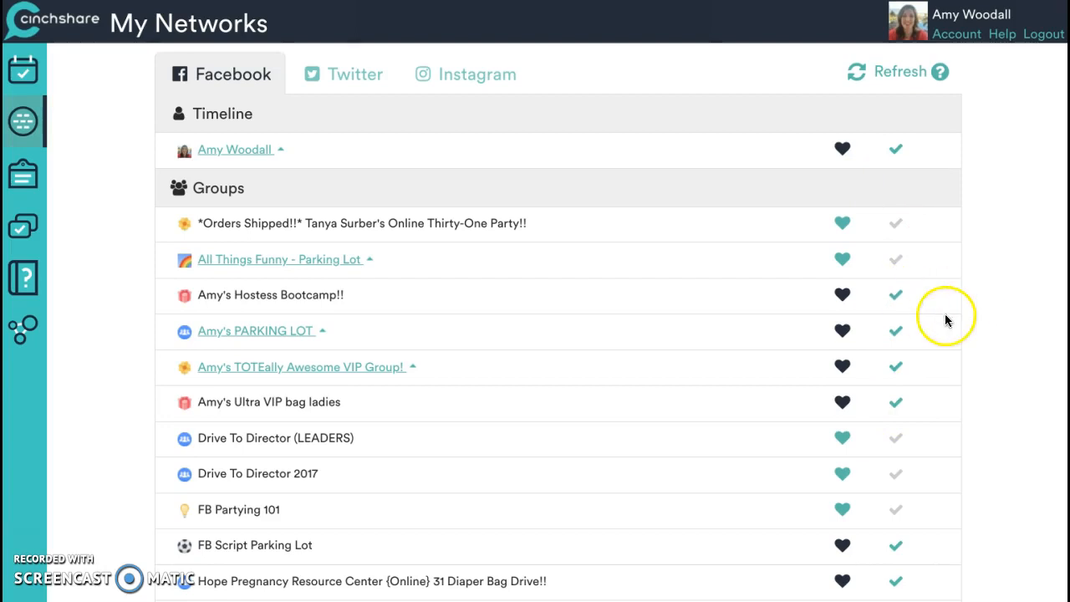
{"action": "scroll", "coordinate": [943, 294], "scroll_direction": "down", "scroll_amount": 10}
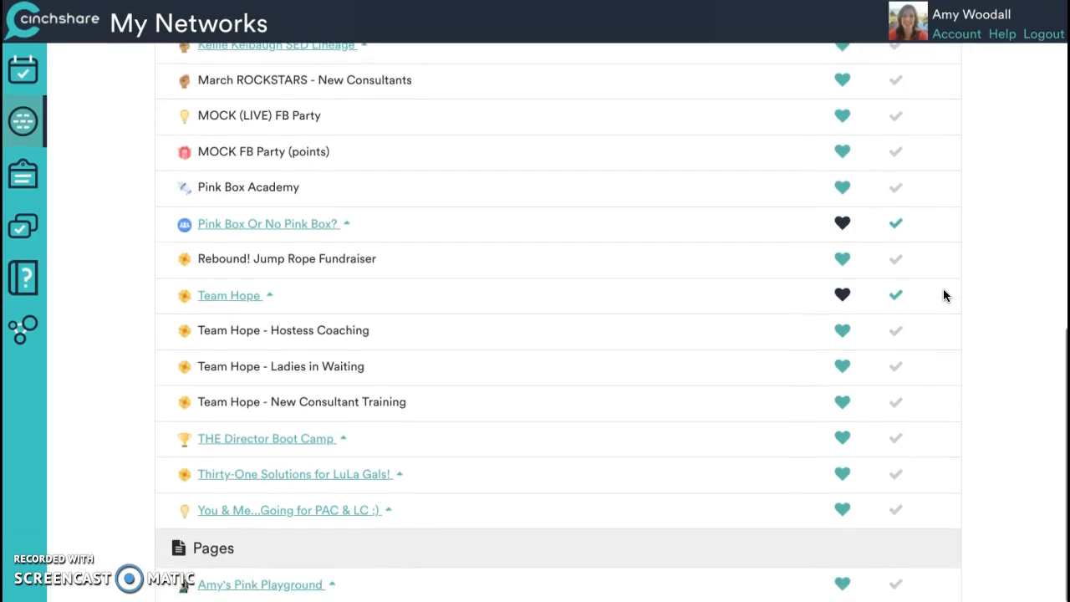
{"action": "scroll", "coordinate": [943, 294], "scroll_direction": "up", "scroll_amount": 10}
{"action": "left_click", "coordinate": [874, 289]}
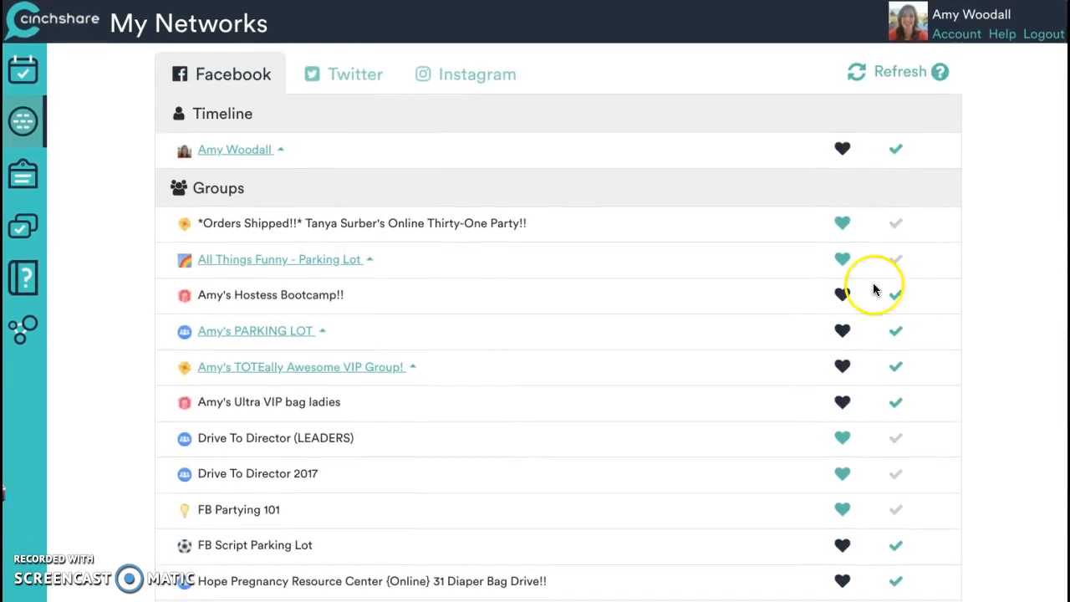
{"action": "left_click", "coordinate": [23, 71]}
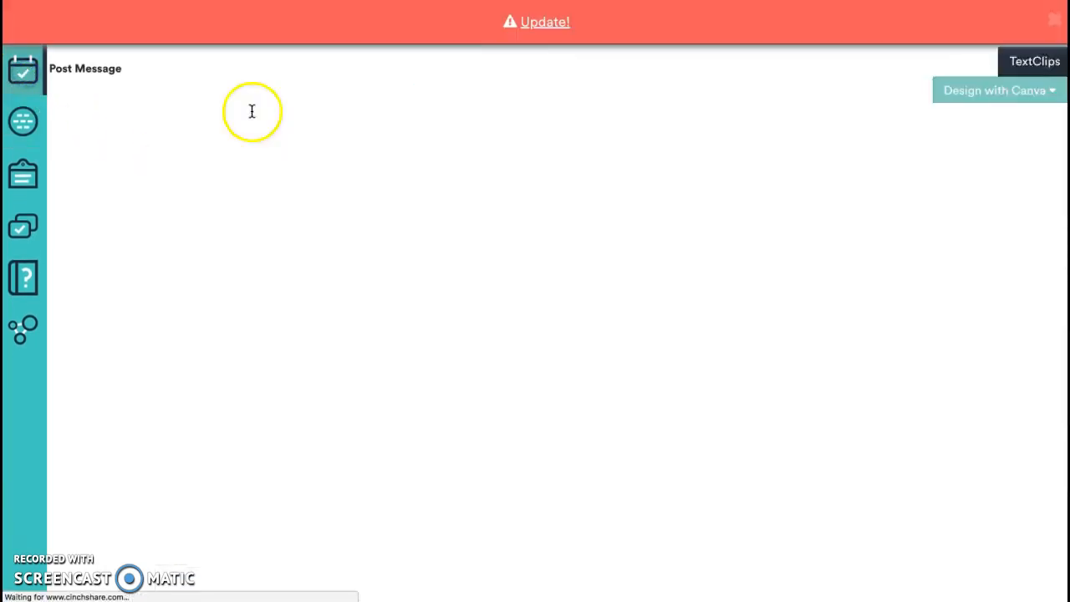
- Copy the Baby Word Scramble post to 4/24/2018 10:45 am and schedule it to Hostess Bootcamp
{"action": "left_click", "coordinate": [397, 163]}
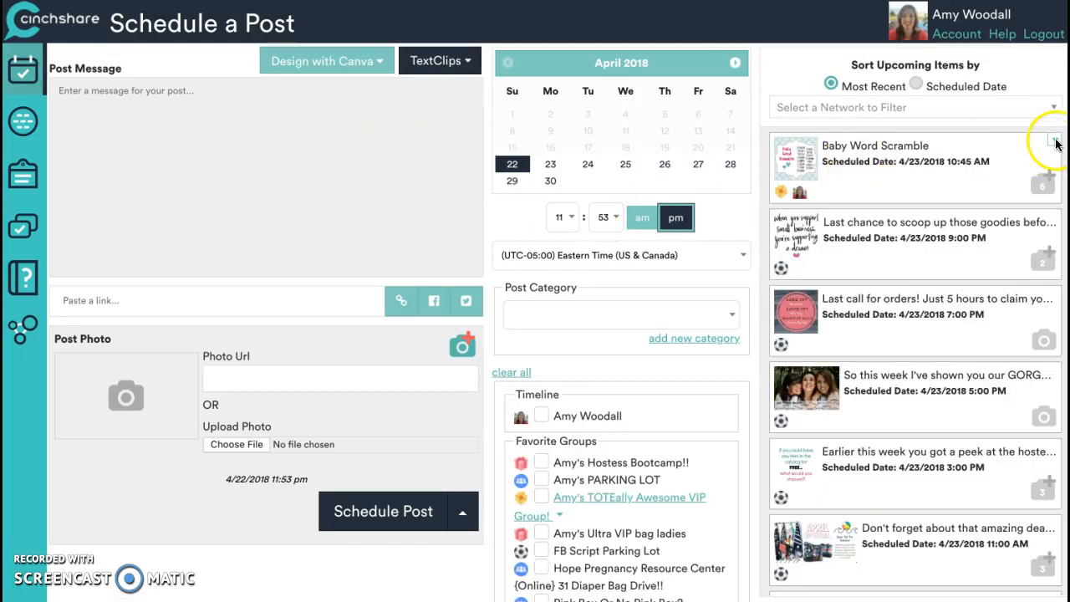
{"action": "left_click", "coordinate": [1055, 140]}
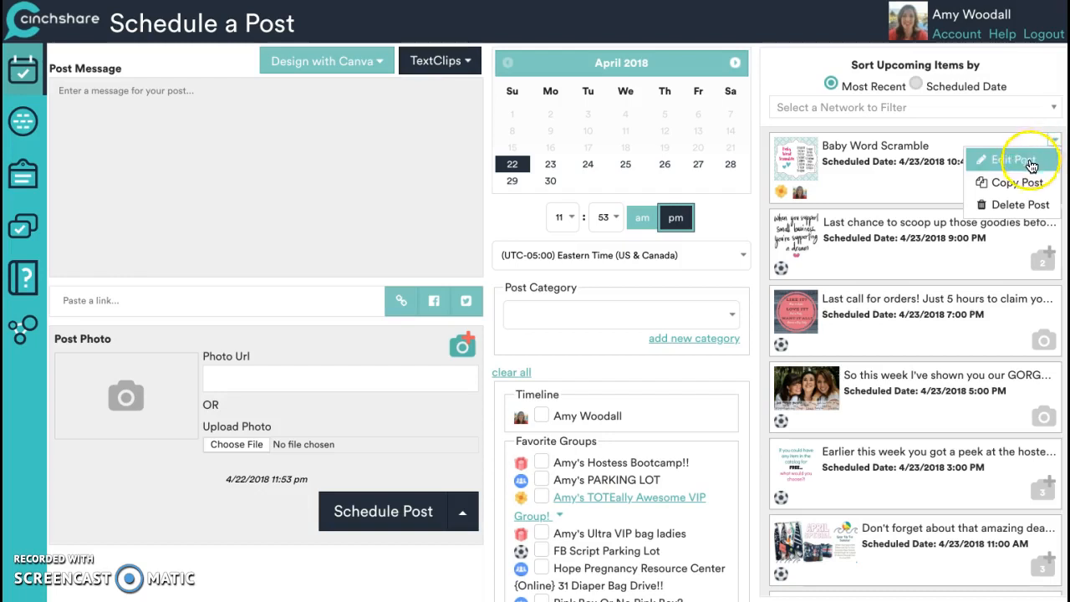
{"action": "left_click", "coordinate": [1027, 184]}
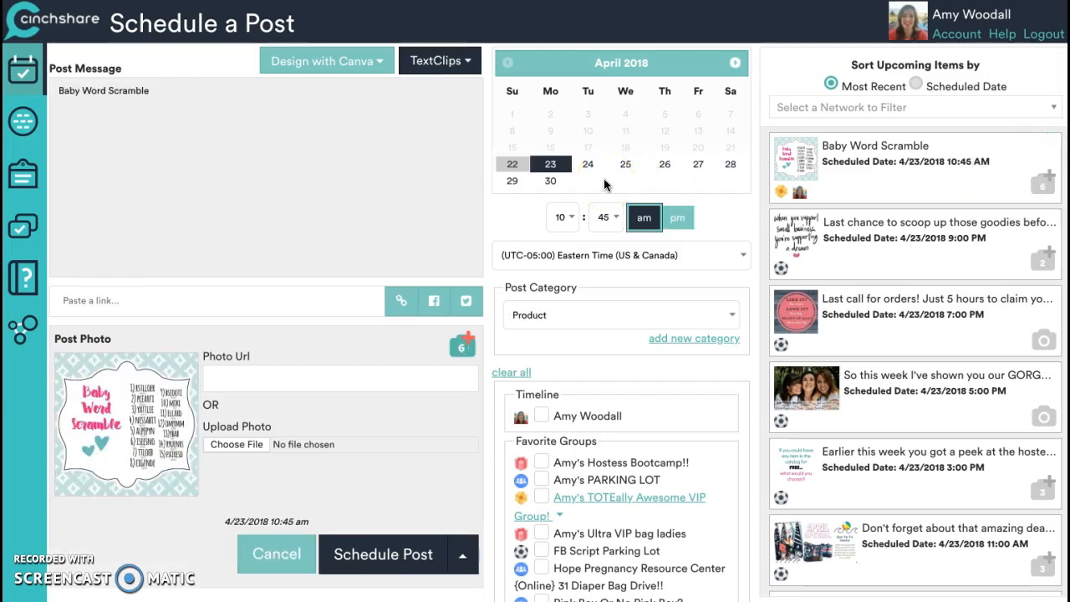
{"action": "left_click", "coordinate": [587, 167]}
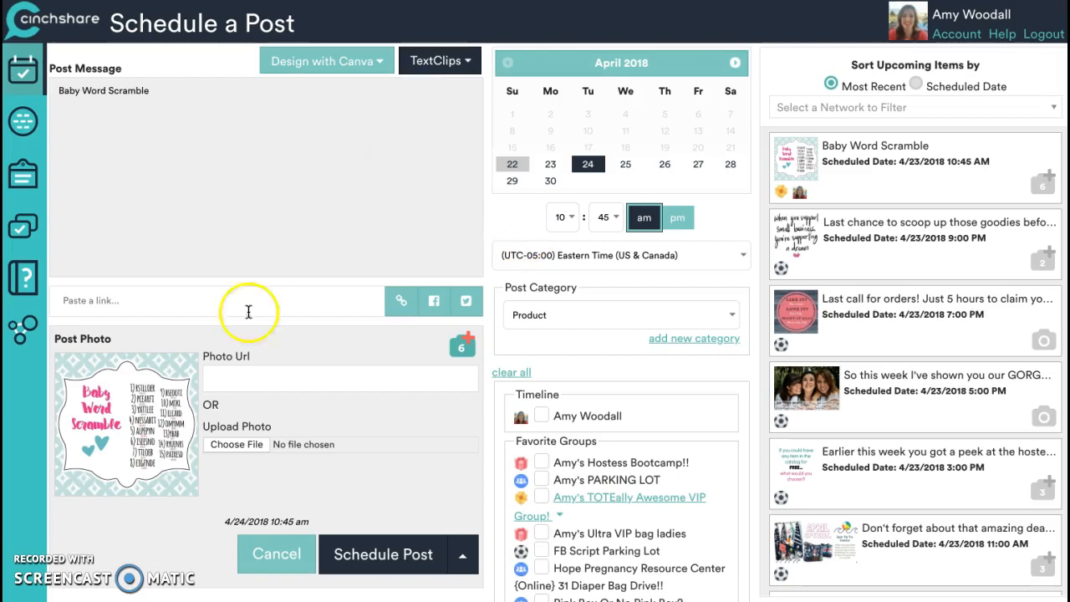
{"action": "left_click", "coordinate": [542, 462]}
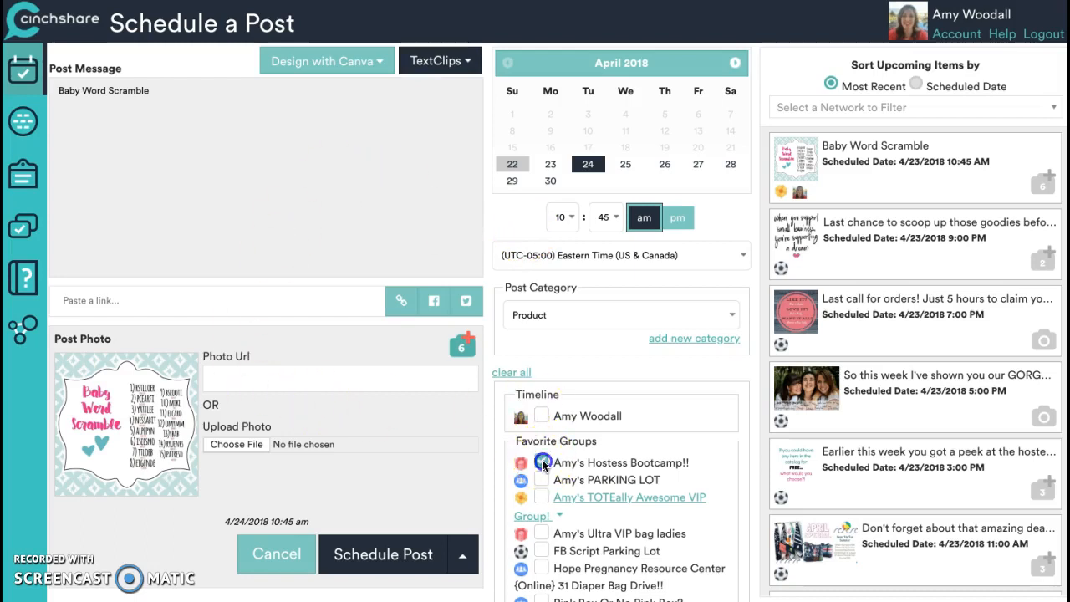
{"action": "left_click", "coordinate": [365, 548]}
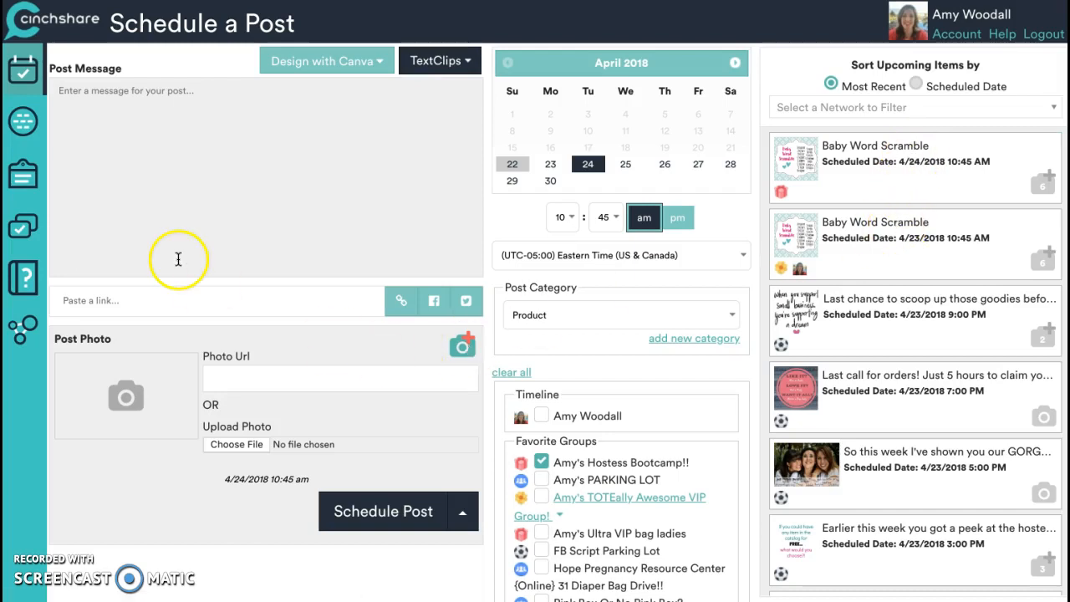
- Repost the 4/22/2018 6:30 pm 'WishList-itis' Hostess Club post from the library History
{"action": "left_click", "coordinate": [23, 227]}
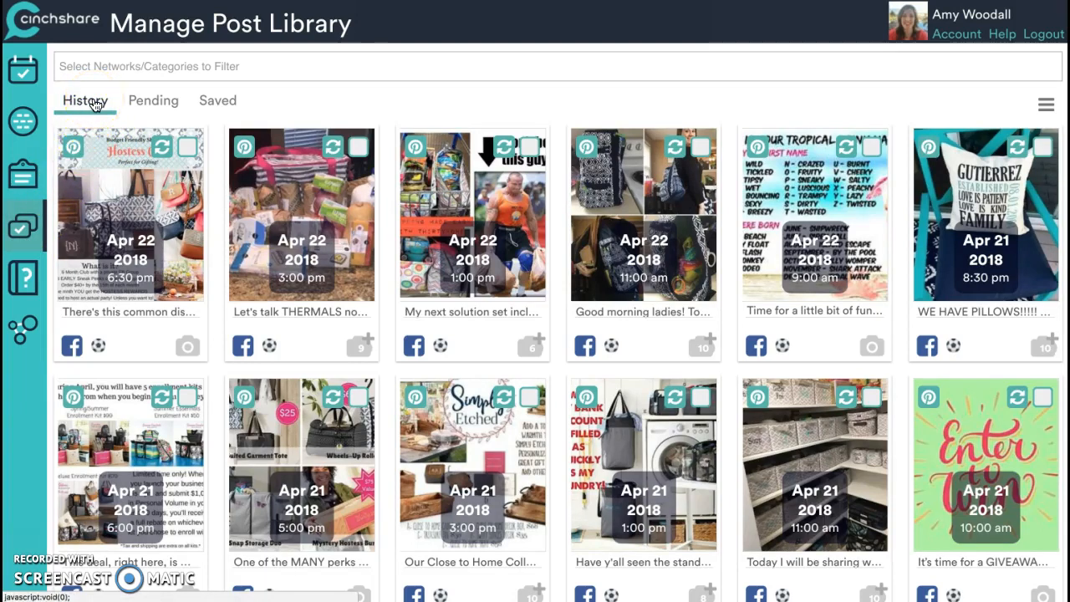
{"action": "left_click", "coordinate": [162, 149]}
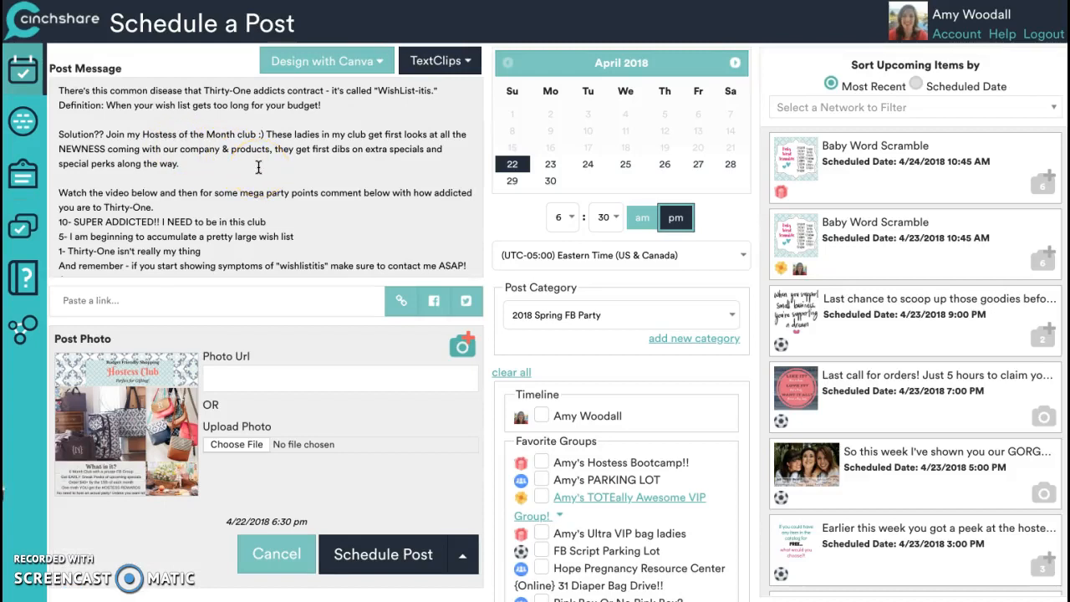
- Move the reposted Hostess Club post to 4/23/2018 6:30 pm and add the Timeline network
{"action": "scroll", "coordinate": [258, 167], "scroll_direction": "down", "scroll_amount": 2}
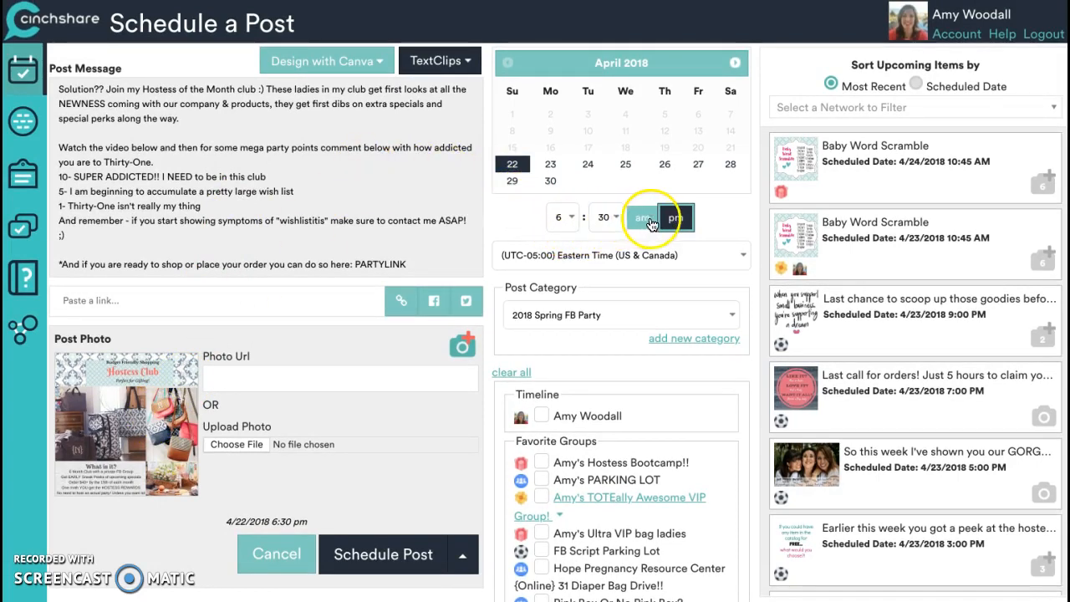
{"action": "left_click", "coordinate": [550, 164]}
{"action": "left_click", "coordinate": [662, 223]}
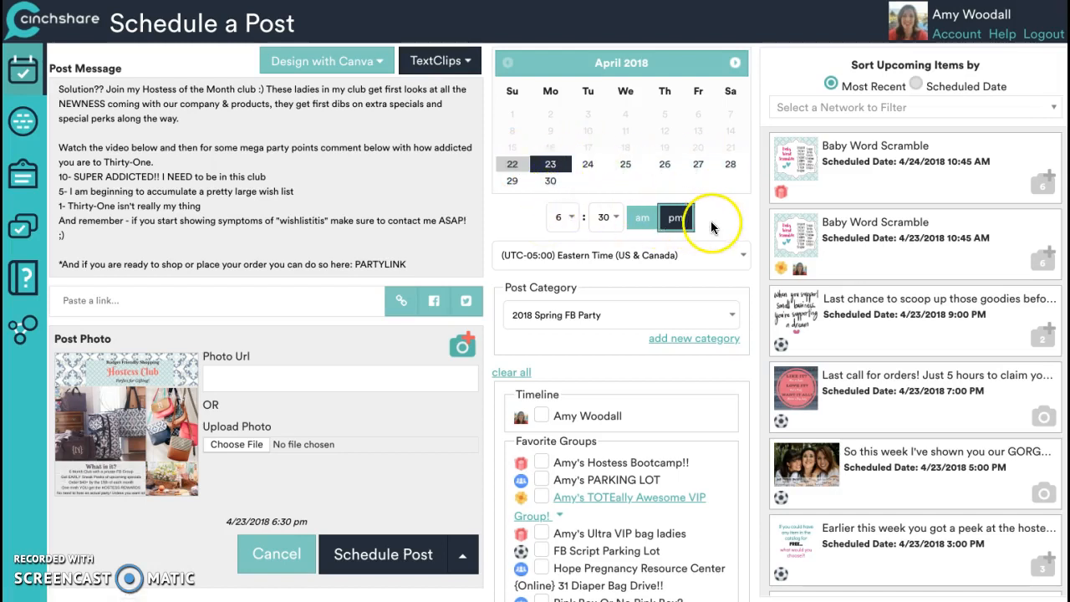
{"action": "left_click", "coordinate": [352, 556]}
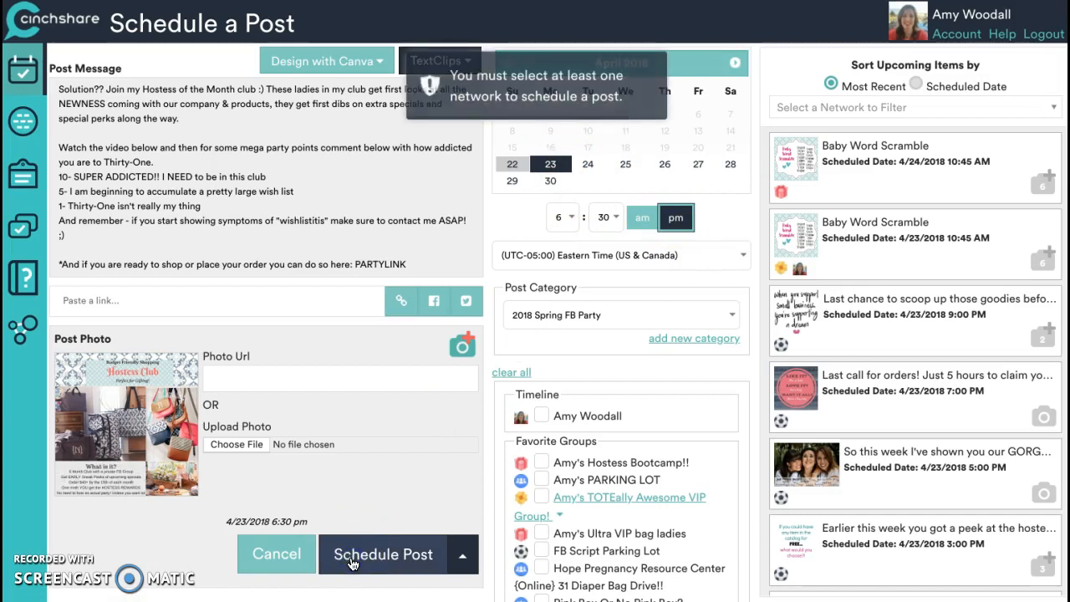
{"action": "left_click", "coordinate": [543, 418]}
- Schedule the post to the Timeline and confirm returning to the Post Library
{"action": "left_click", "coordinate": [381, 562]}
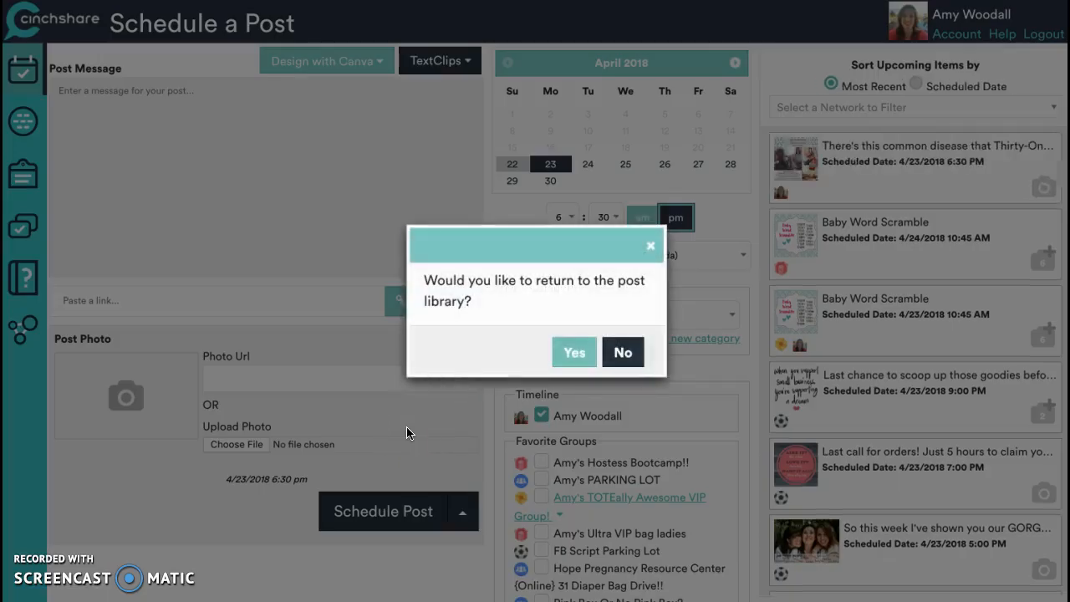
{"action": "left_click", "coordinate": [575, 352]}
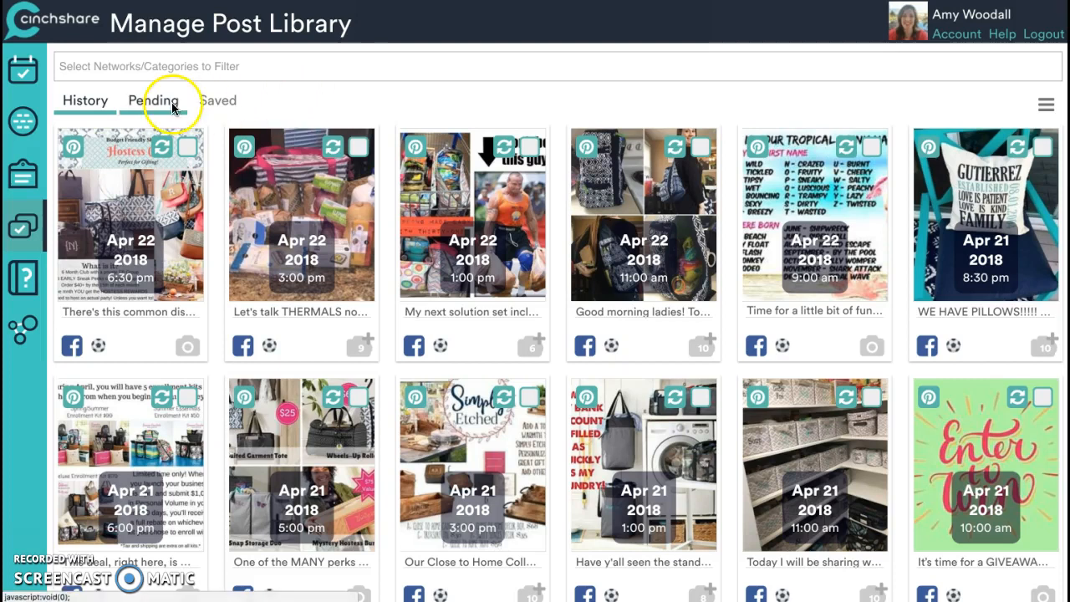
- Filter the Post Library to the FB Script Parking Lot group
{"action": "left_click", "coordinate": [122, 67]}
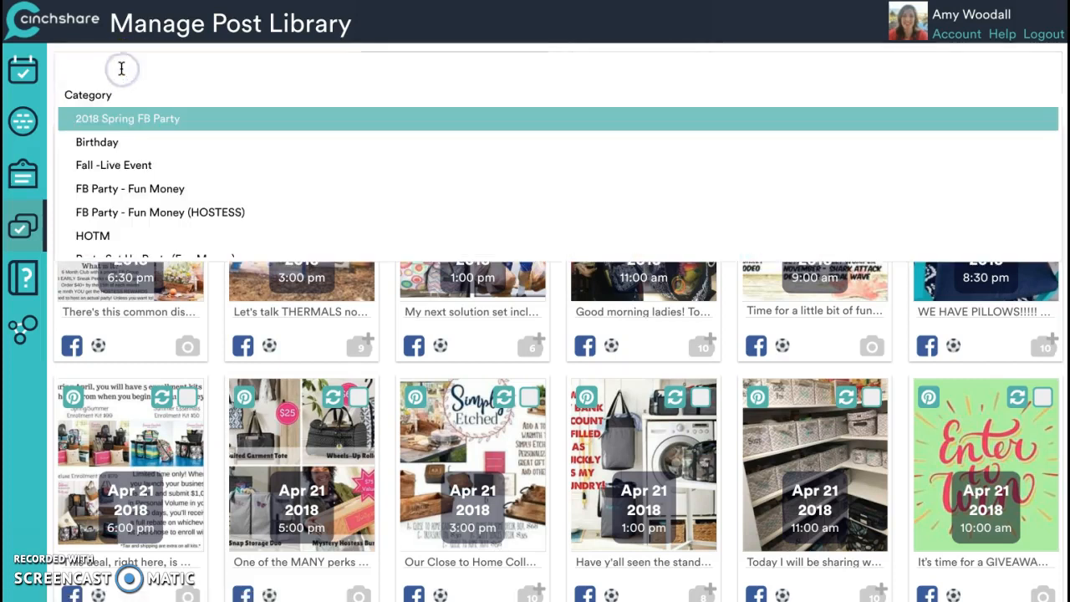
{"action": "type", "text": "parking"}
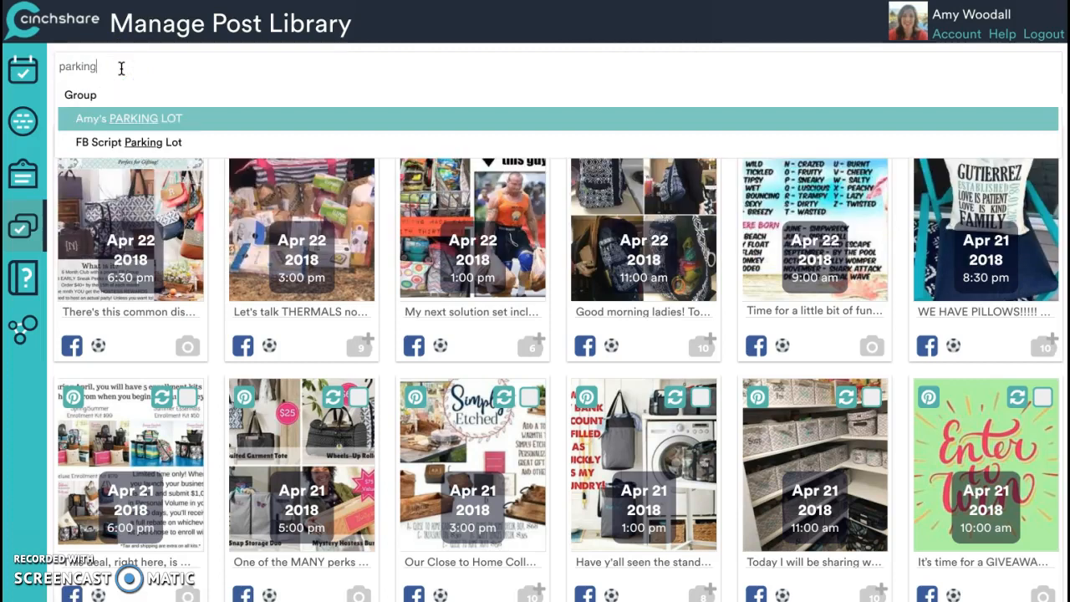
{"action": "left_click", "coordinate": [102, 142]}
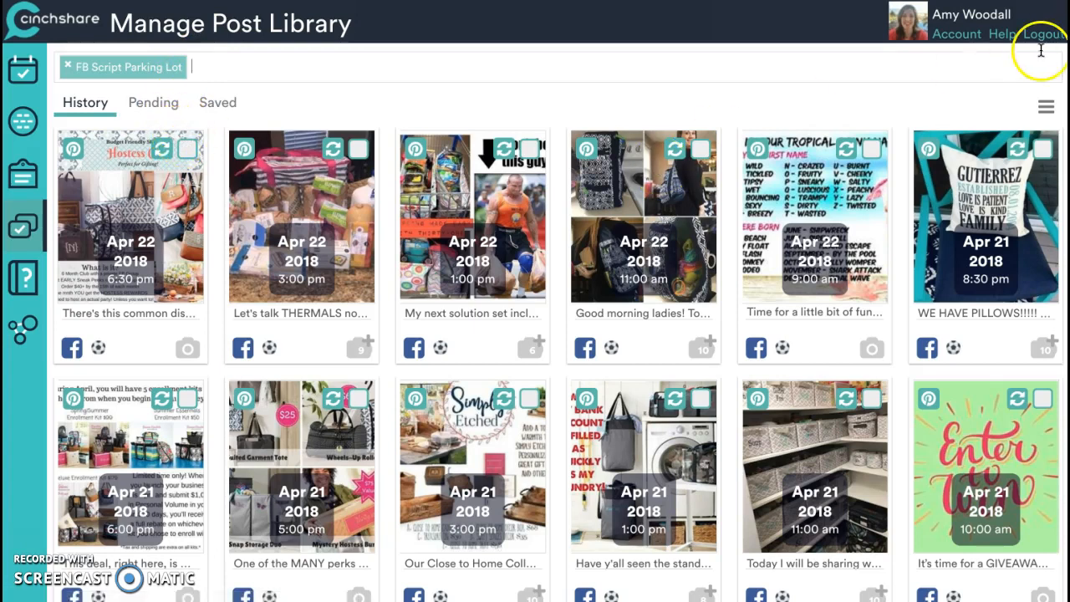
- Select all History and Pending posts and send them to Batch Post
{"action": "left_click", "coordinate": [1046, 107]}
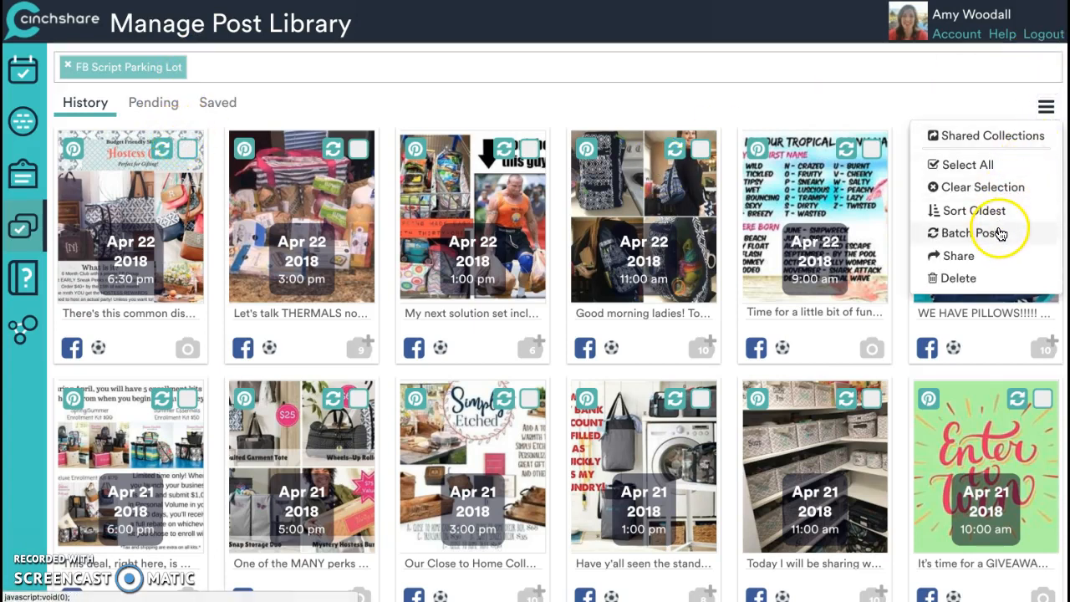
{"action": "left_click", "coordinate": [991, 164]}
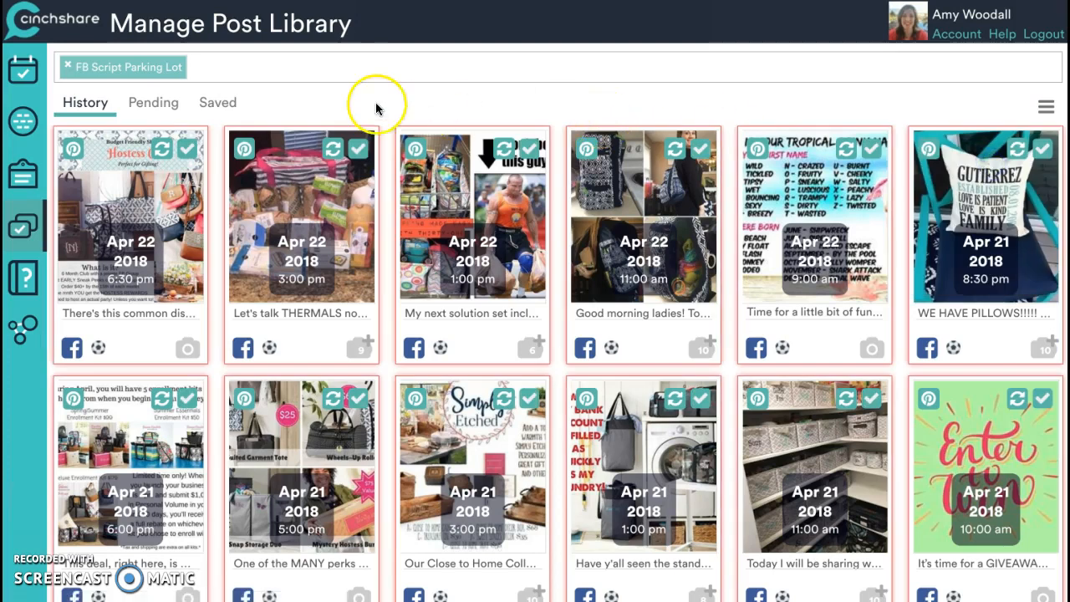
{"action": "left_click", "coordinate": [142, 105]}
{"action": "left_click", "coordinate": [1046, 107]}
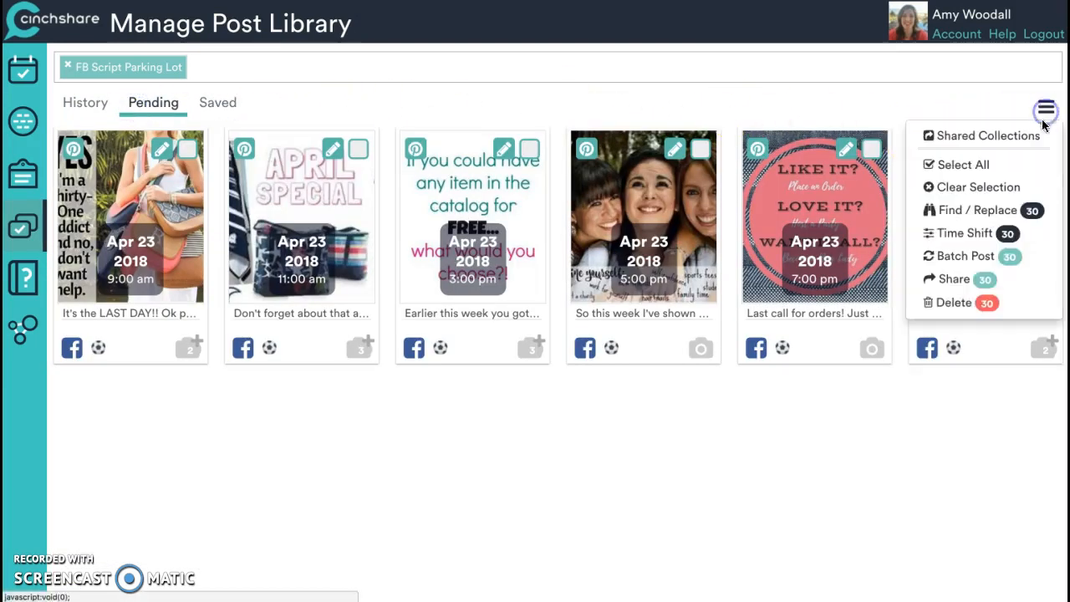
{"action": "left_click", "coordinate": [1000, 167]}
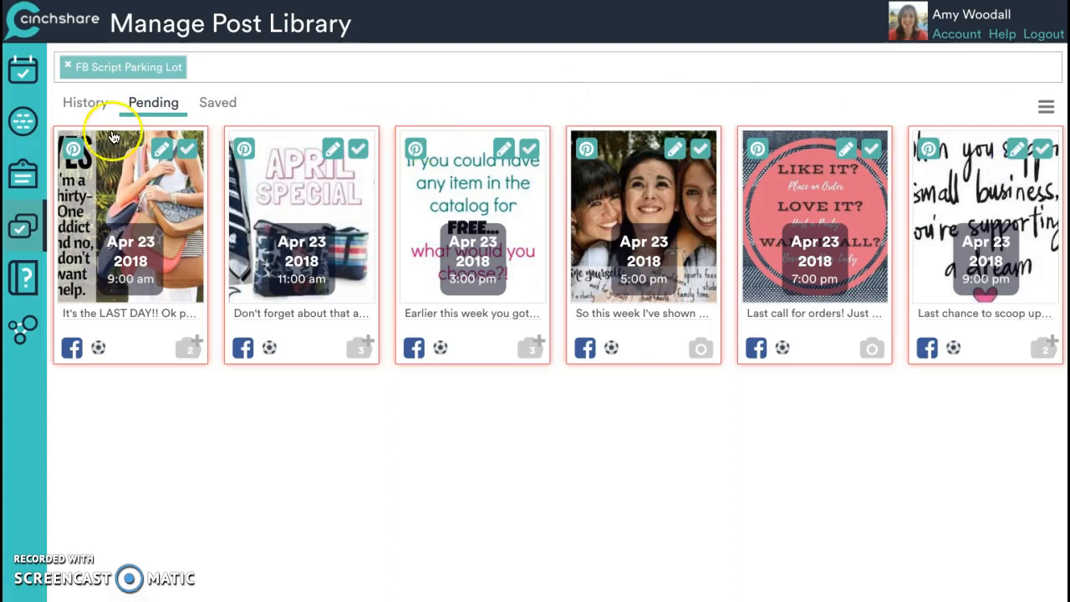
{"action": "left_click", "coordinate": [91, 103]}
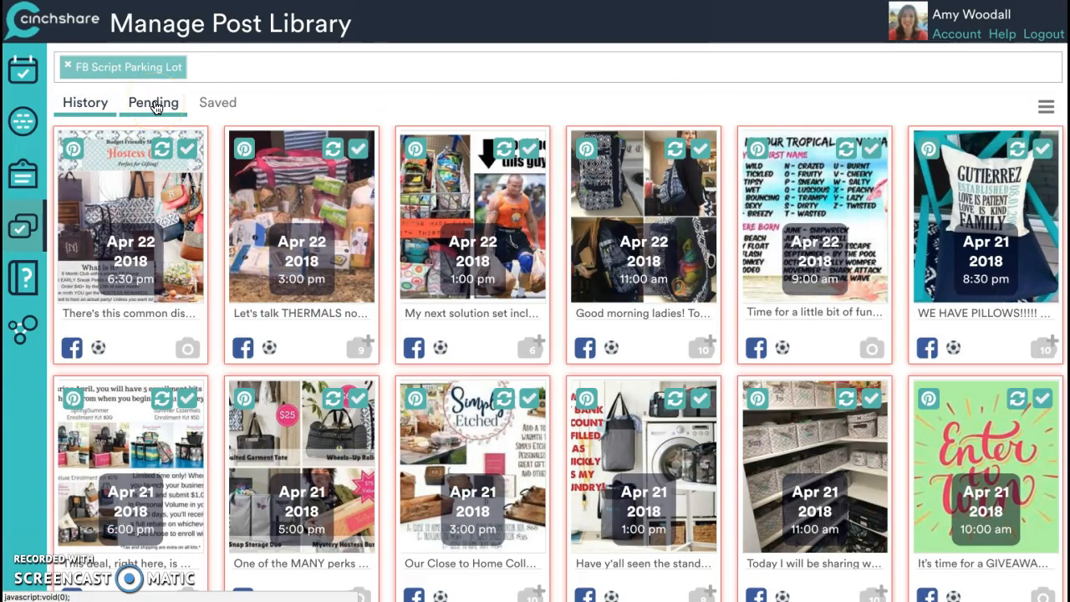
{"action": "left_click", "coordinate": [154, 105]}
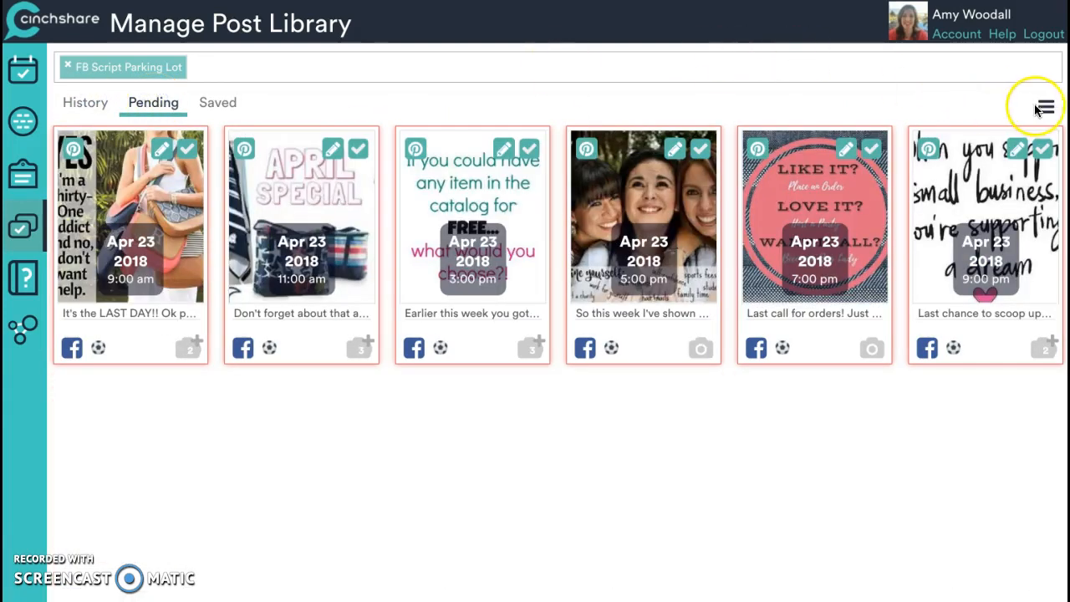
{"action": "left_click", "coordinate": [1044, 108]}
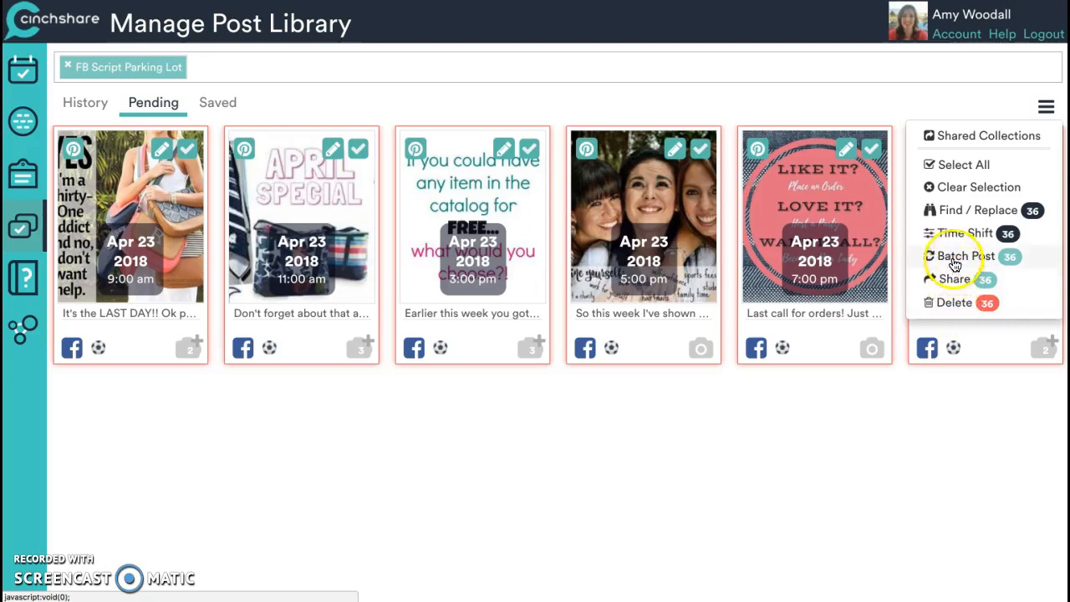
{"action": "left_click", "coordinate": [954, 263]}
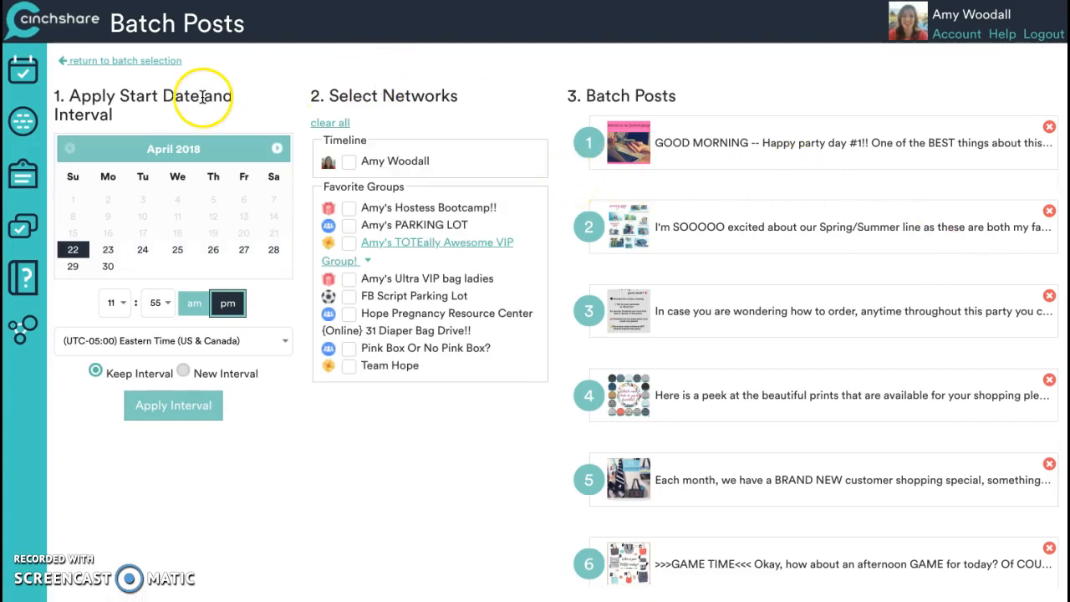
- Set the batch start to April 23 at 9:00 am
{"action": "left_click", "coordinate": [108, 249]}
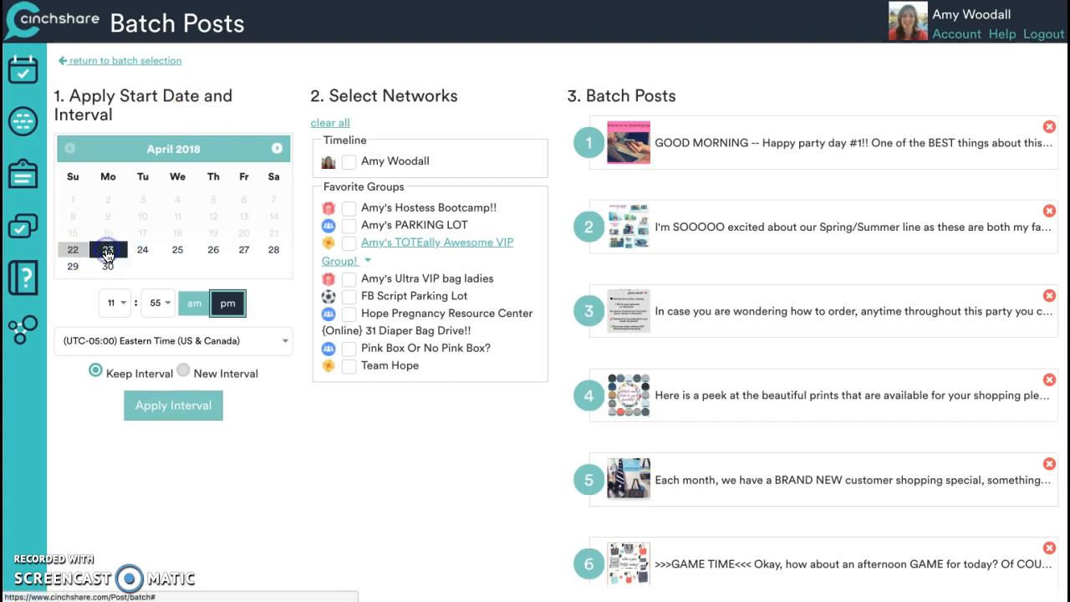
{"action": "left_click", "coordinate": [112, 302]}
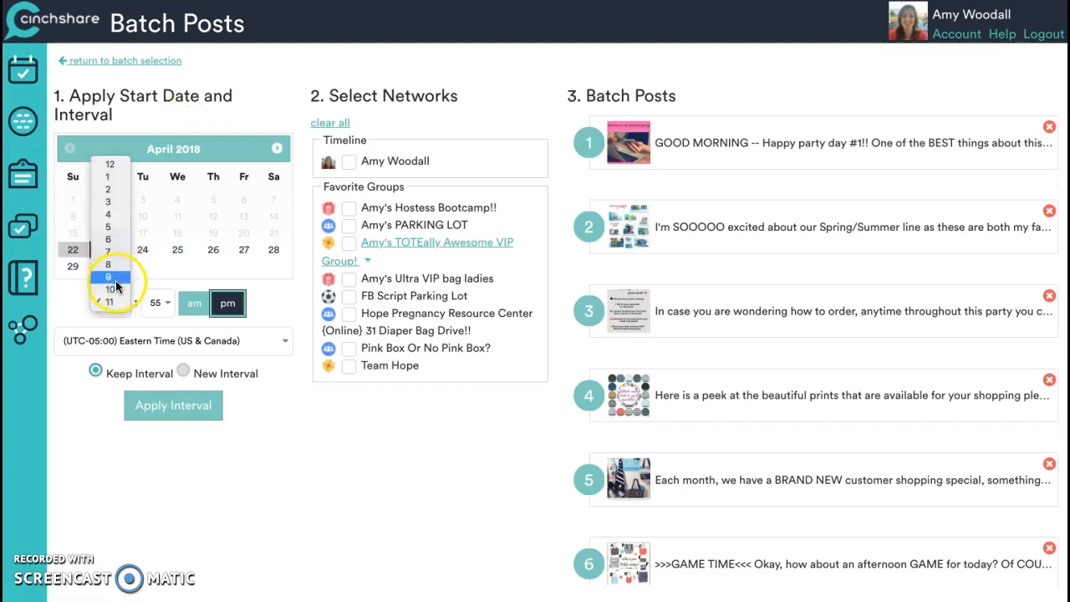
{"action": "left_click", "coordinate": [109, 277]}
{"action": "left_click", "coordinate": [194, 303]}
{"action": "left_click", "coordinate": [159, 303]}
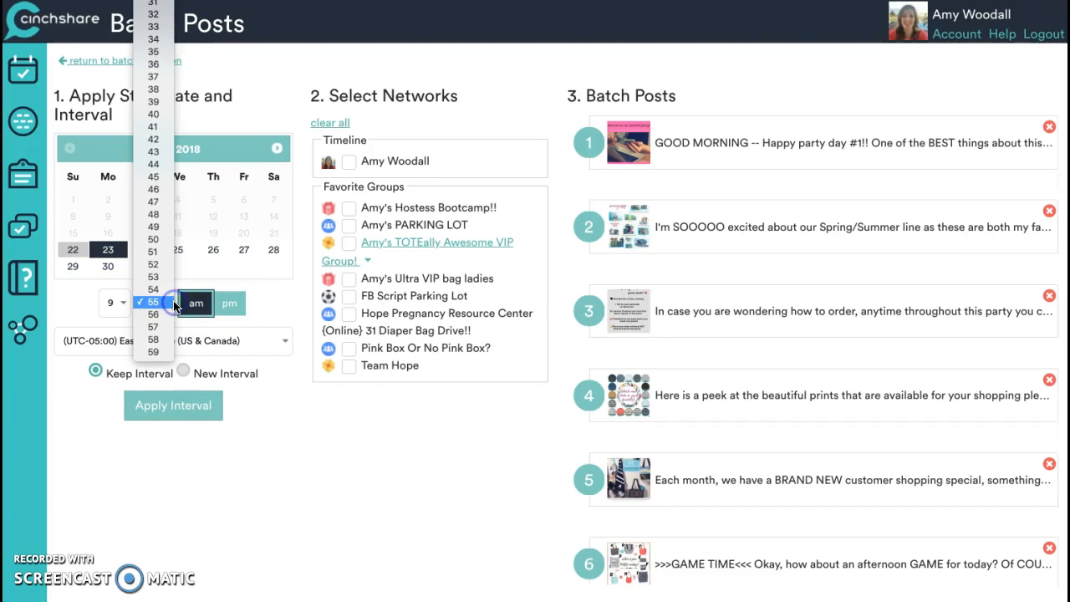
{"action": "scroll", "coordinate": [154, 251], "scroll_direction": "up", "scroll_amount": 8}
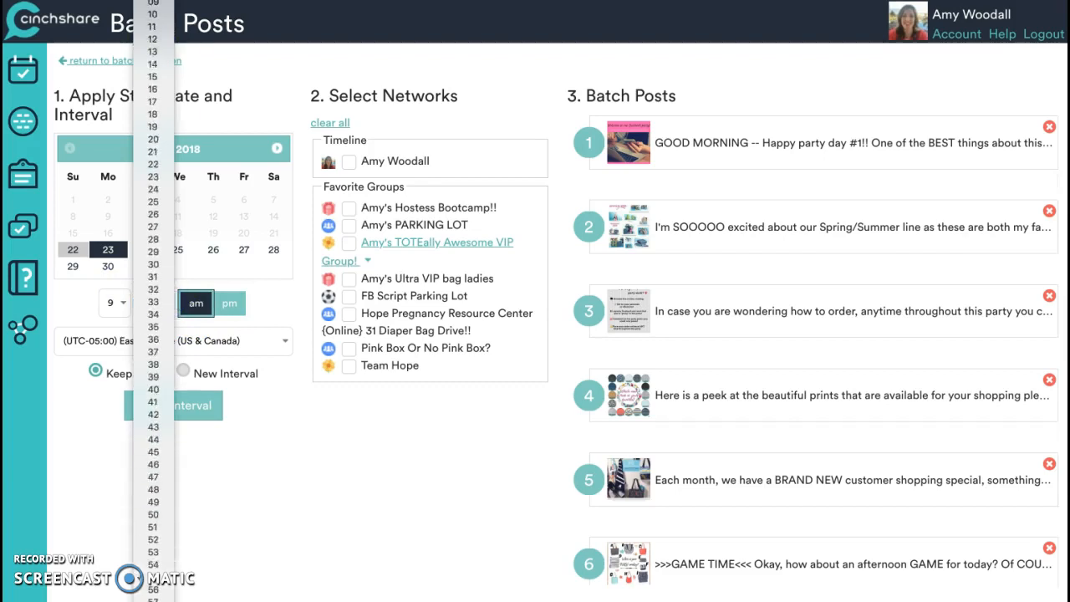
{"action": "left_click", "coordinate": [154, 2]}
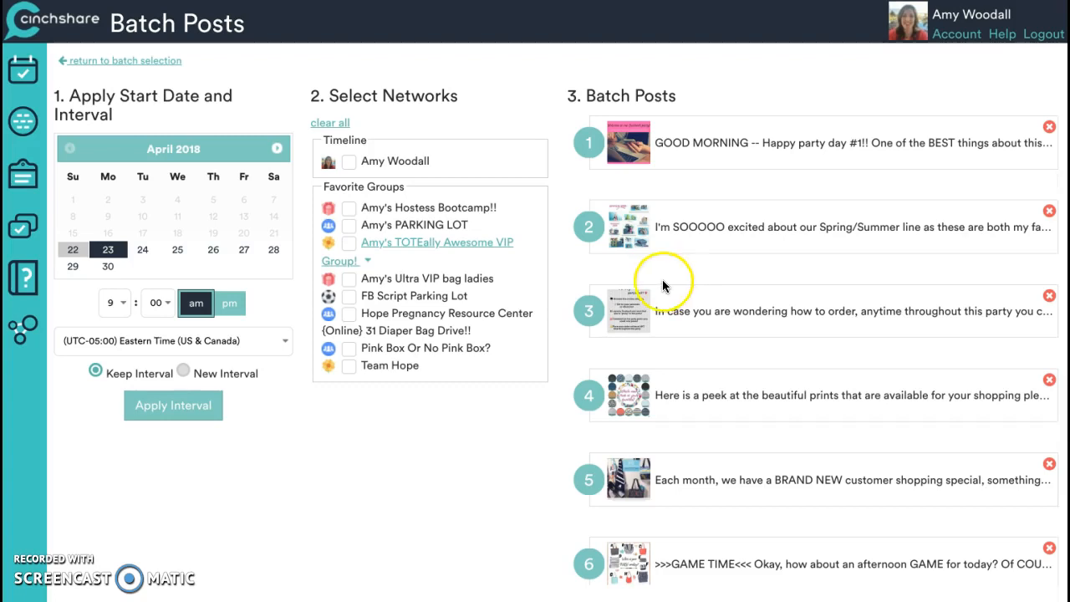
- Apply a new 19-minute interval between the batch posts
{"action": "left_click", "coordinate": [183, 371]}
{"action": "left_click", "coordinate": [170, 405]}
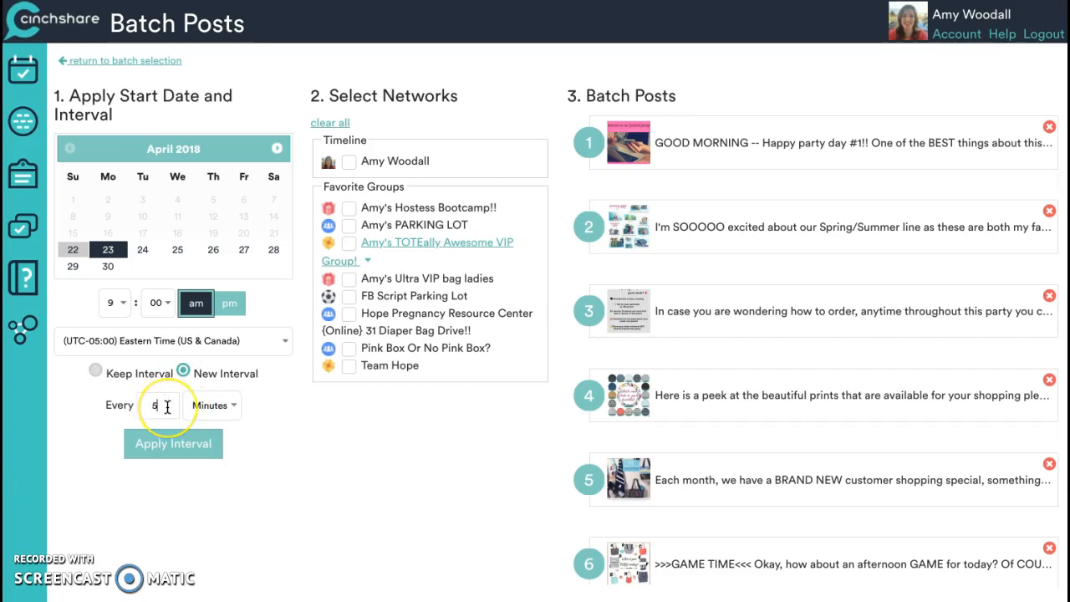
{"action": "type", "text": "19"}
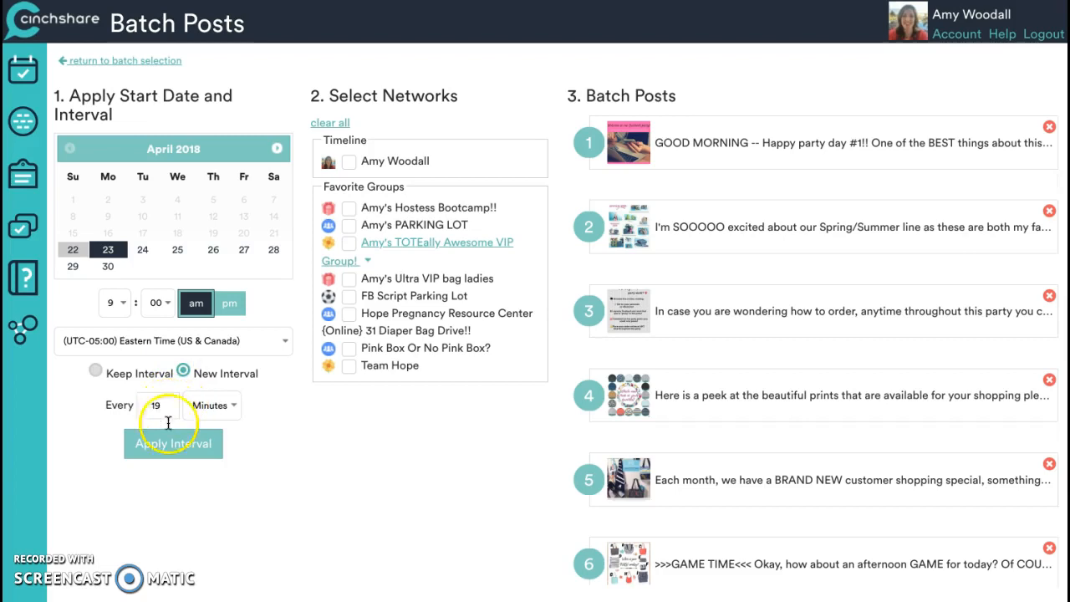
{"action": "left_click", "coordinate": [168, 450]}
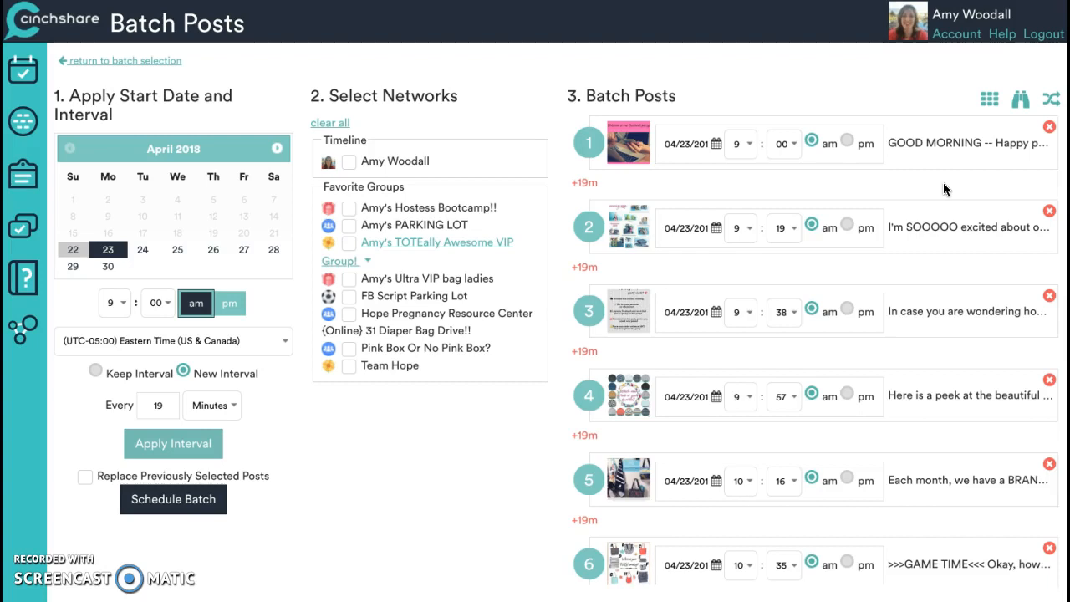
- Search the batch posts for PARTYLINK with the shopping website address as replacement
{"action": "left_click", "coordinate": [1022, 100]}
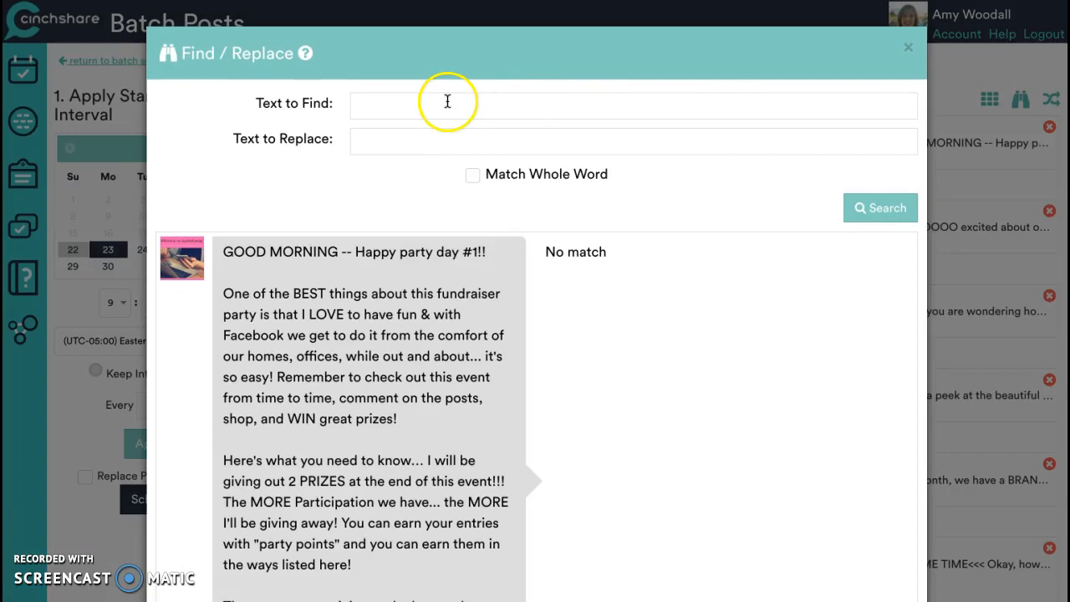
{"action": "left_click", "coordinate": [443, 100]}
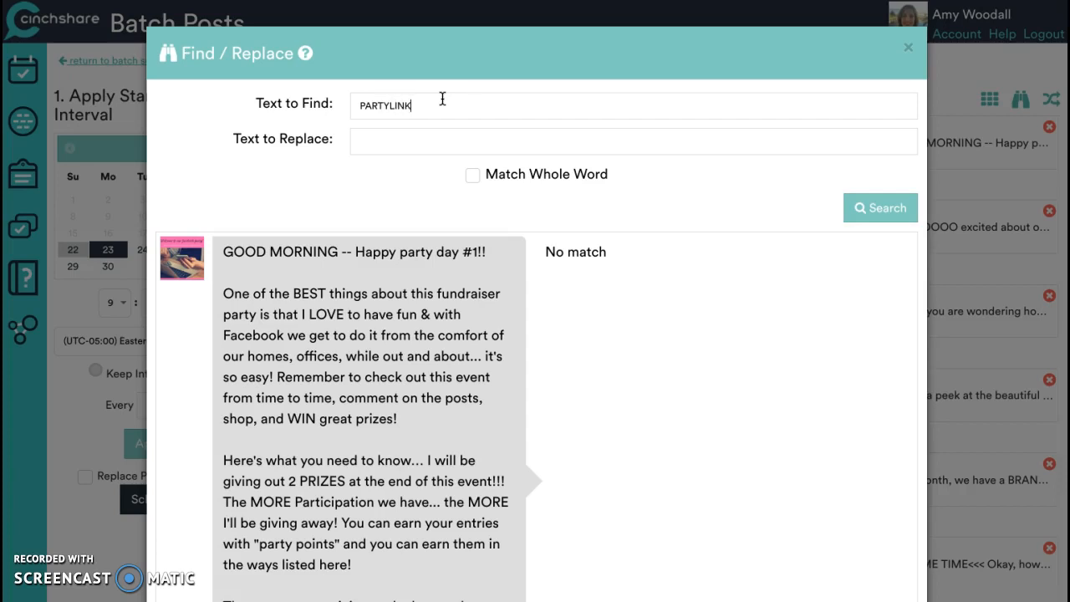
{"action": "left_click", "coordinate": [402, 139]}
{"action": "type", "text": "www.amywoodall.com"}
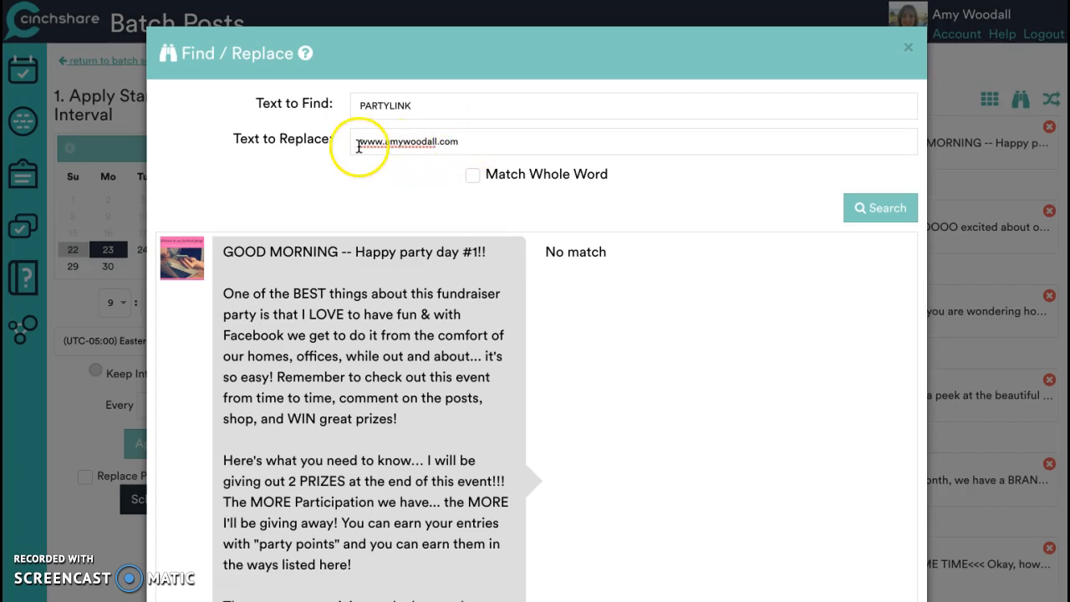
{"action": "left_click", "coordinate": [880, 213]}
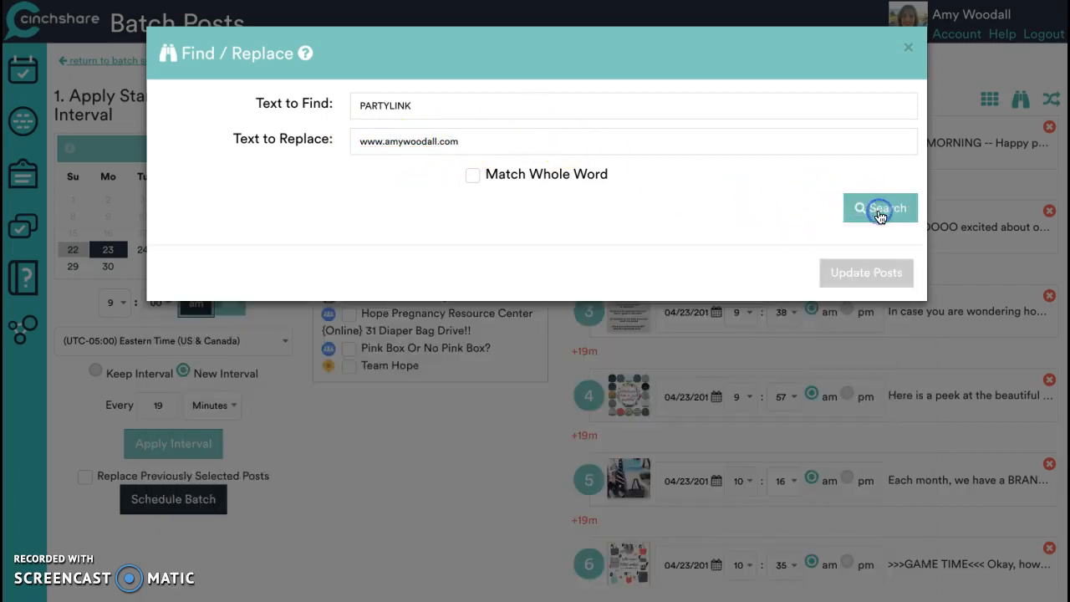
- Review the replacement preview and update all posts with the website link
{"action": "scroll", "coordinate": [429, 365], "scroll_direction": "down", "scroll_amount": 1}
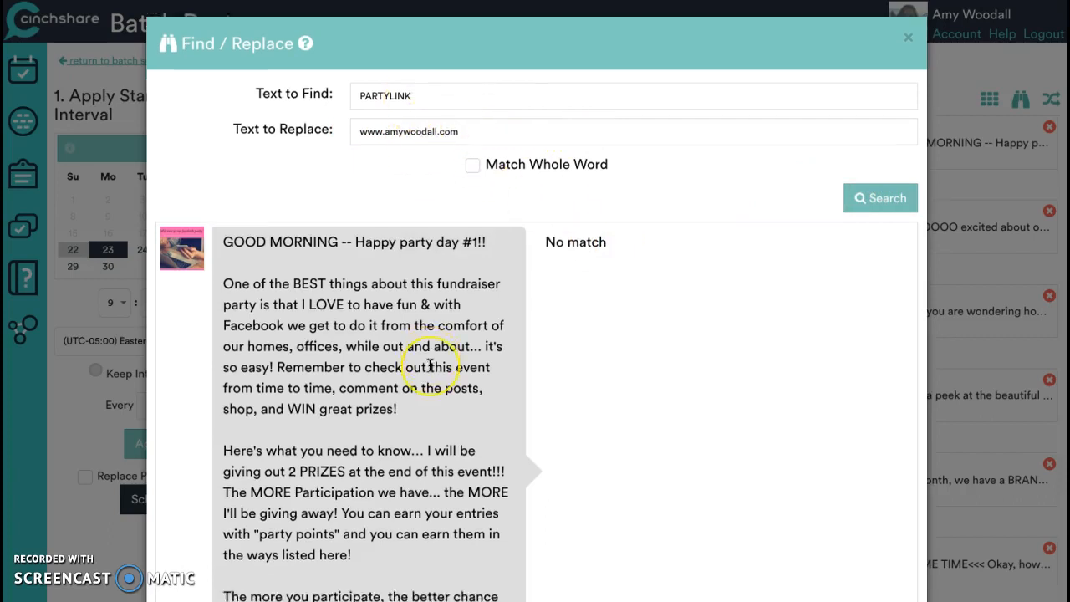
{"action": "scroll", "coordinate": [430, 365], "scroll_direction": "down", "scroll_amount": 12}
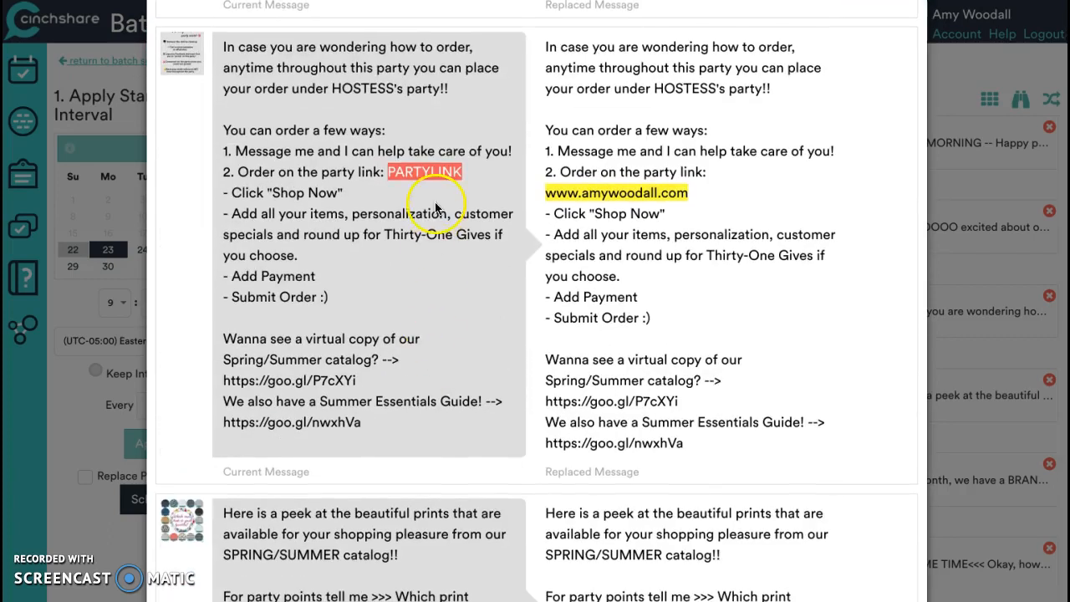
{"action": "left_click", "coordinate": [689, 193]}
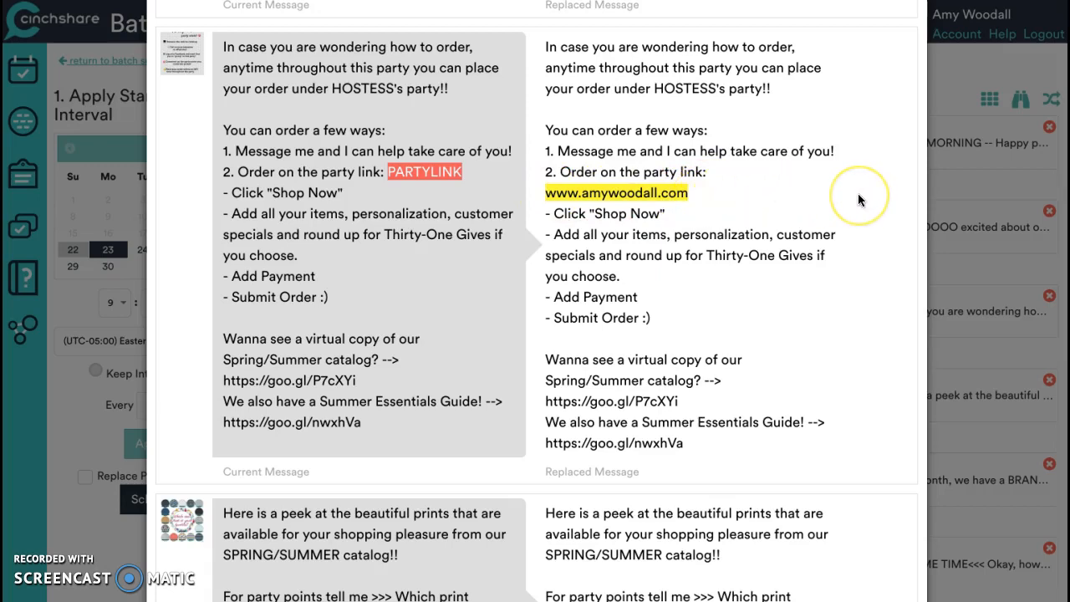
{"action": "scroll", "coordinate": [858, 199], "scroll_direction": "up", "scroll_amount": 15}
{"action": "scroll", "coordinate": [857, 199], "scroll_direction": "down", "scroll_amount": 20}
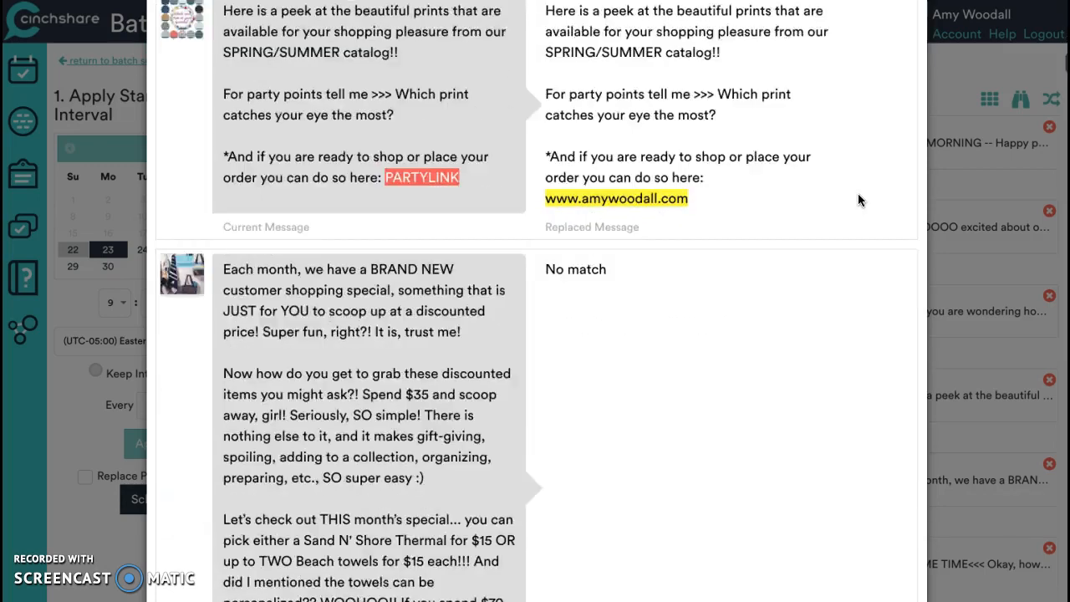
{"action": "scroll", "coordinate": [858, 199], "scroll_direction": "down", "scroll_amount": 20}
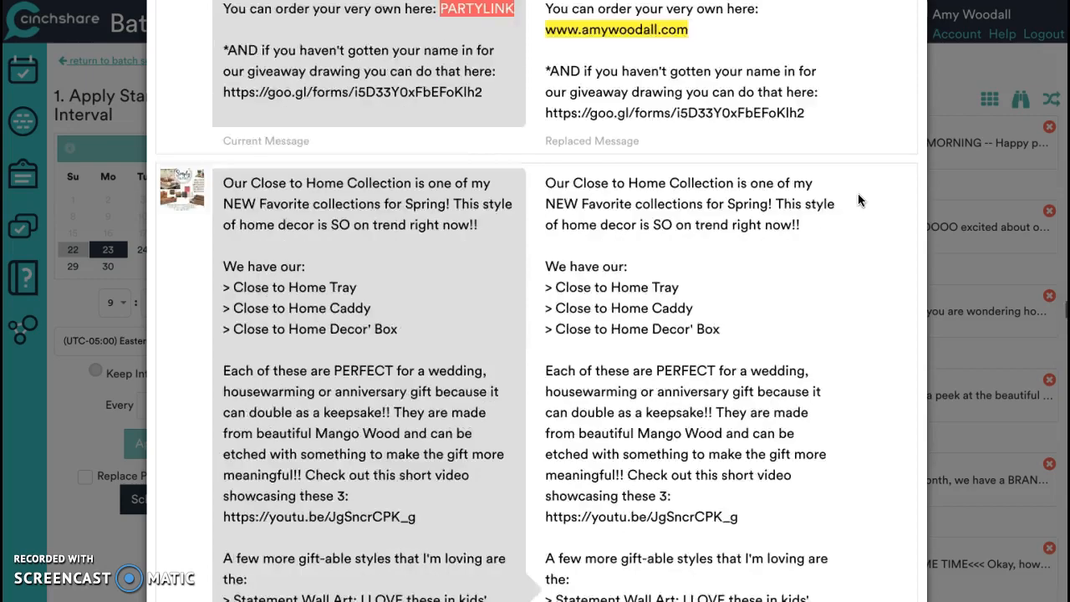
{"action": "scroll", "coordinate": [858, 201], "scroll_direction": "down", "scroll_amount": 20}
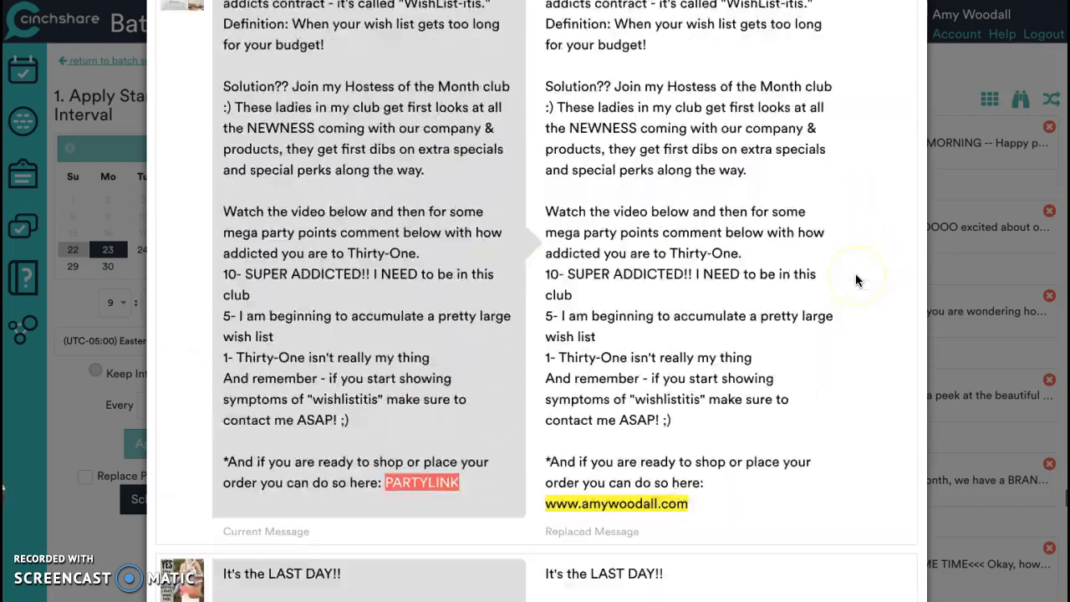
{"action": "scroll", "coordinate": [855, 279], "scroll_direction": "down", "scroll_amount": 10}
{"action": "left_click", "coordinate": [874, 551]}
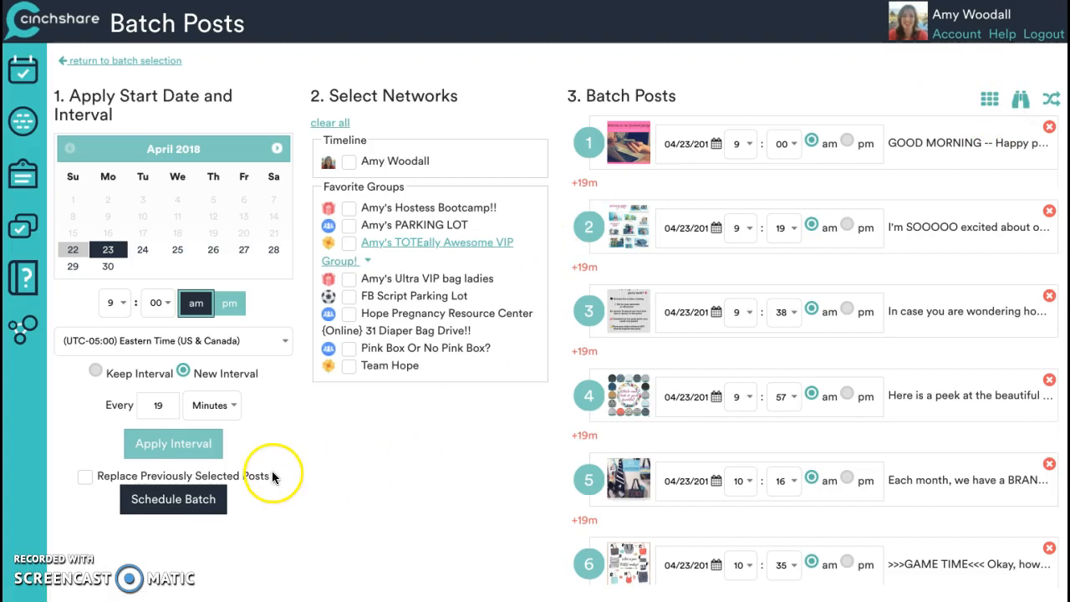
- Return to the post selection and time-shift the six pending posts 2 minutes later
{"action": "left_click", "coordinate": [115, 61]}
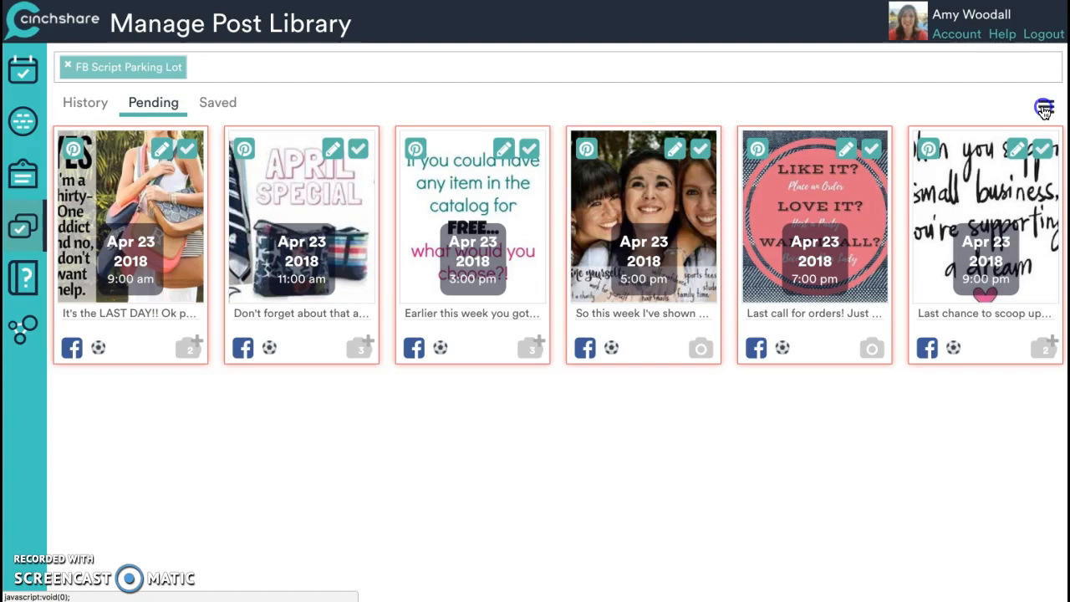
{"action": "left_click", "coordinate": [1043, 109]}
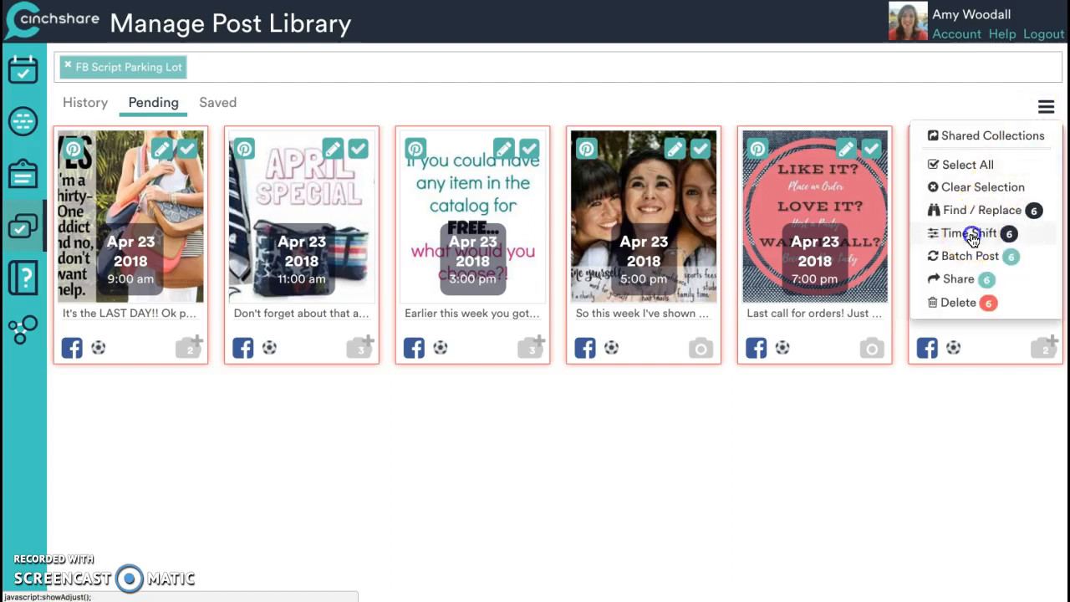
{"action": "left_click", "coordinate": [972, 239]}
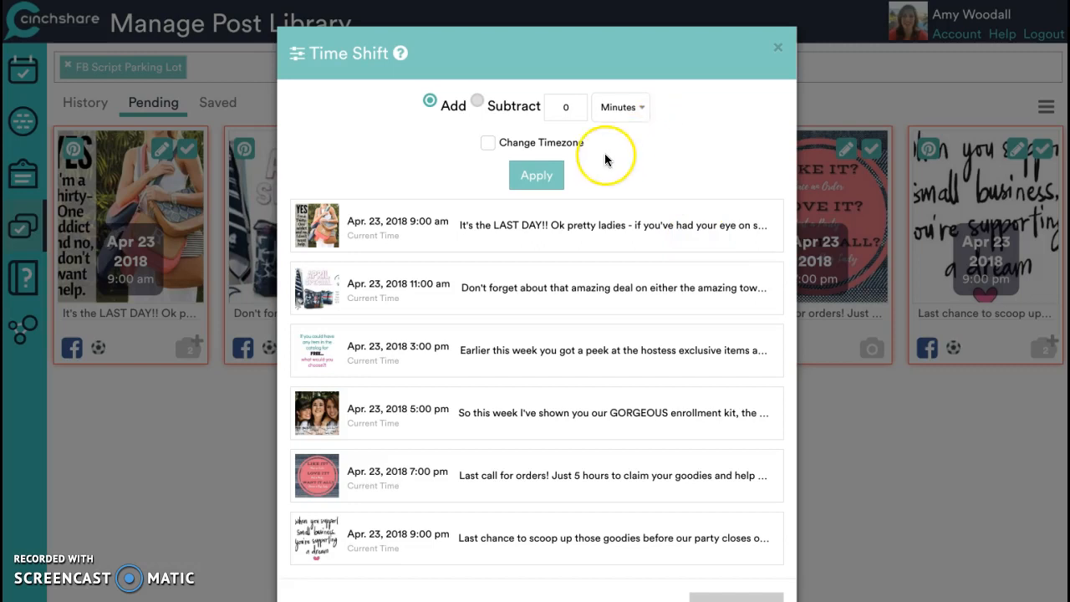
{"action": "scroll", "coordinate": [604, 153], "scroll_direction": "down", "scroll_amount": 1}
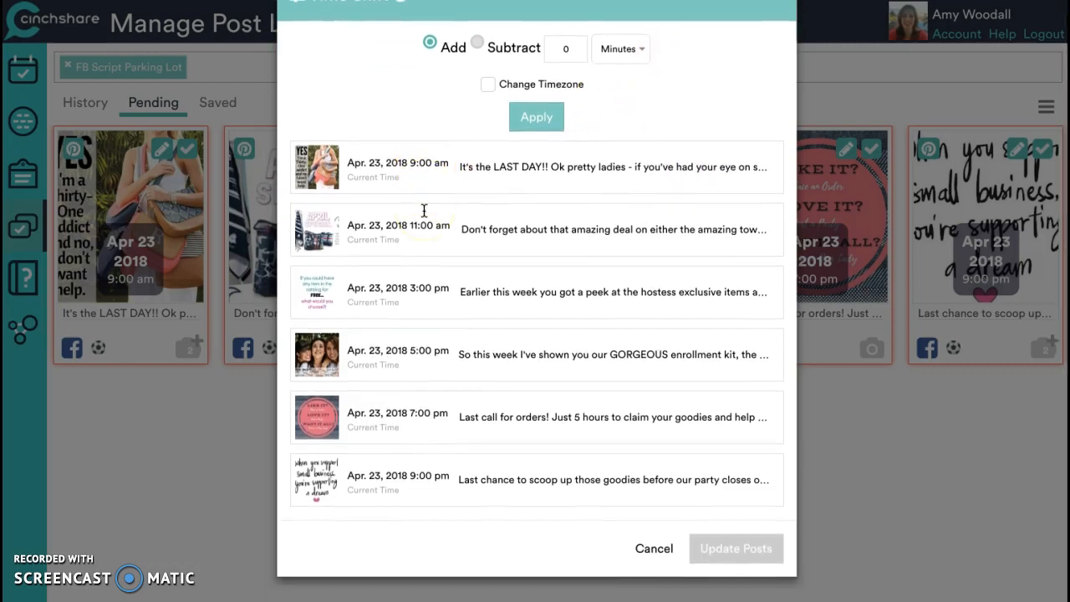
{"action": "scroll", "coordinate": [424, 211], "scroll_direction": "up", "scroll_amount": 1}
{"action": "left_click", "coordinate": [577, 108]}
{"action": "key", "text": "BackSpace"}
{"action": "type", "text": "2"}
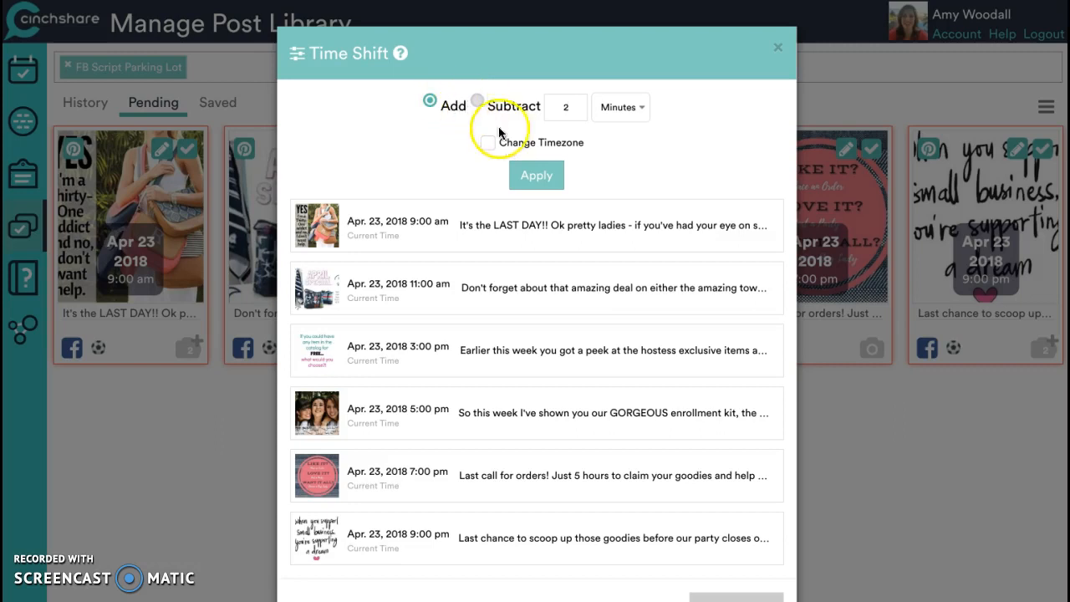
{"action": "left_click", "coordinate": [537, 175]}
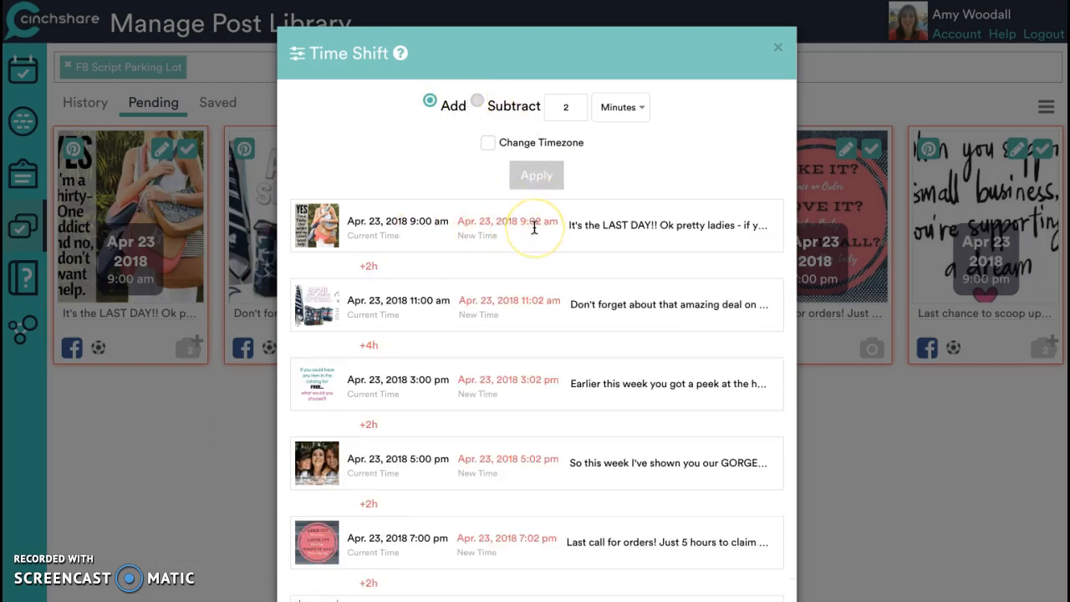
{"action": "scroll", "coordinate": [535, 228], "scroll_direction": "down", "scroll_amount": 3}
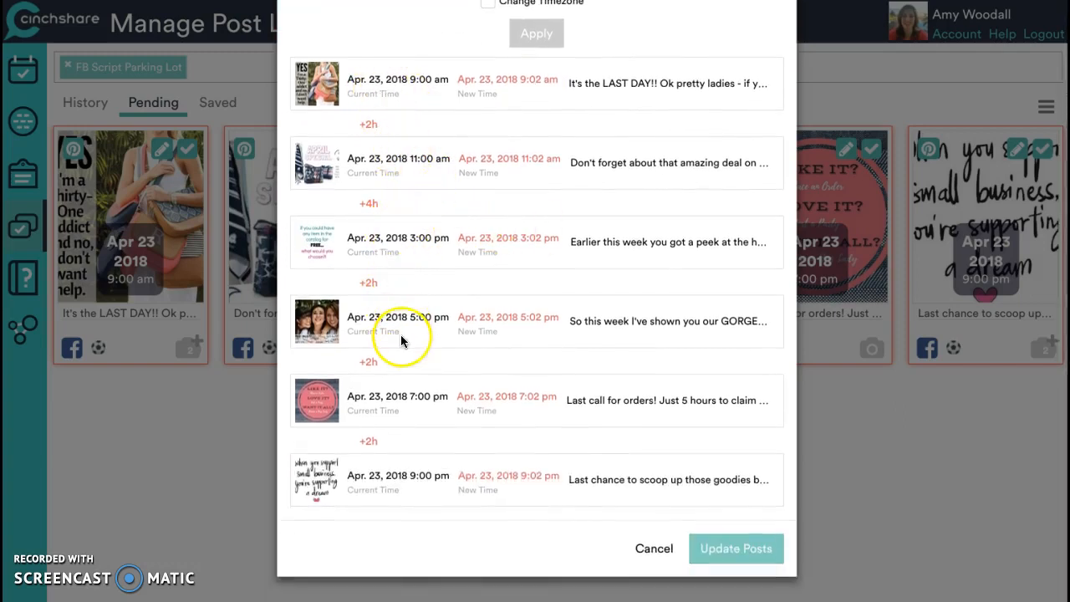
{"action": "scroll", "coordinate": [568, 355], "scroll_direction": "up", "scroll_amount": 3}
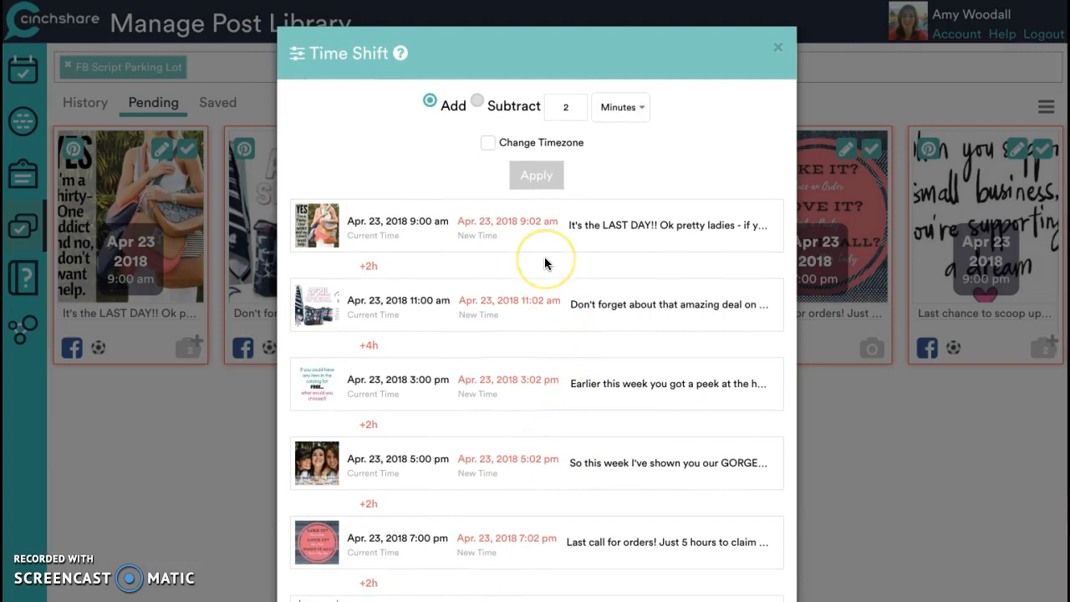
{"action": "scroll", "coordinate": [544, 261], "scroll_direction": "down", "scroll_amount": 3}
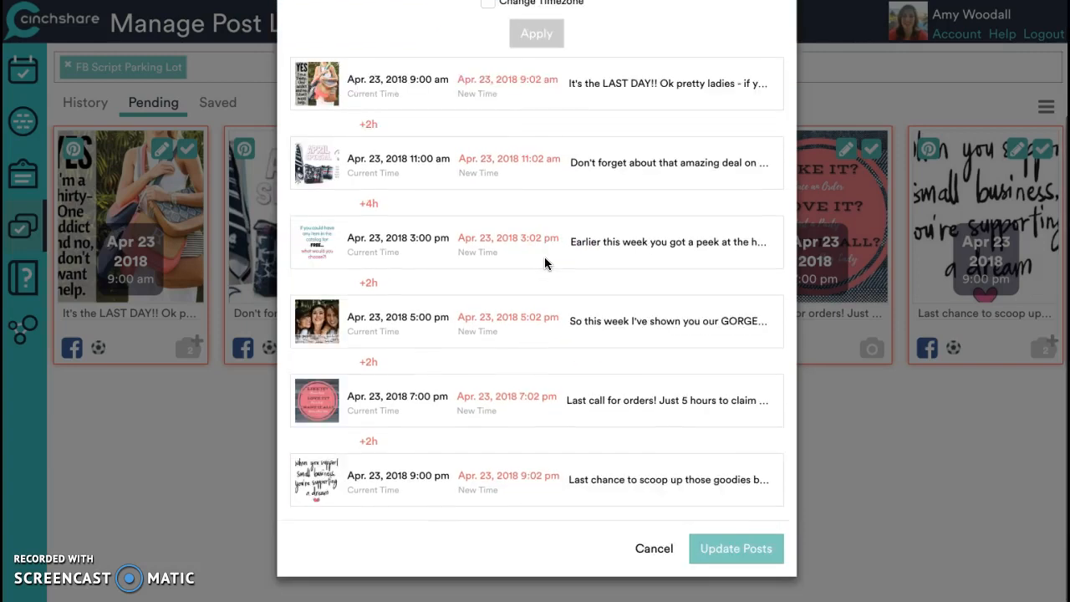
{"action": "scroll", "coordinate": [544, 261], "scroll_direction": "up", "scroll_amount": 3}
{"action": "scroll", "coordinate": [545, 261], "scroll_direction": "down", "scroll_amount": 3}
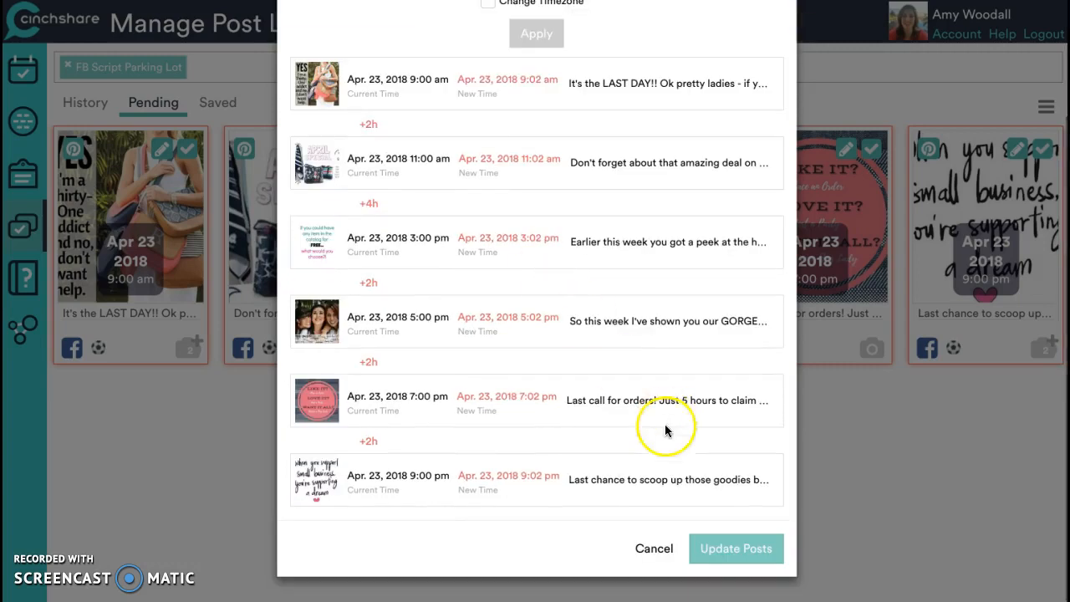
{"action": "left_click", "coordinate": [717, 551]}
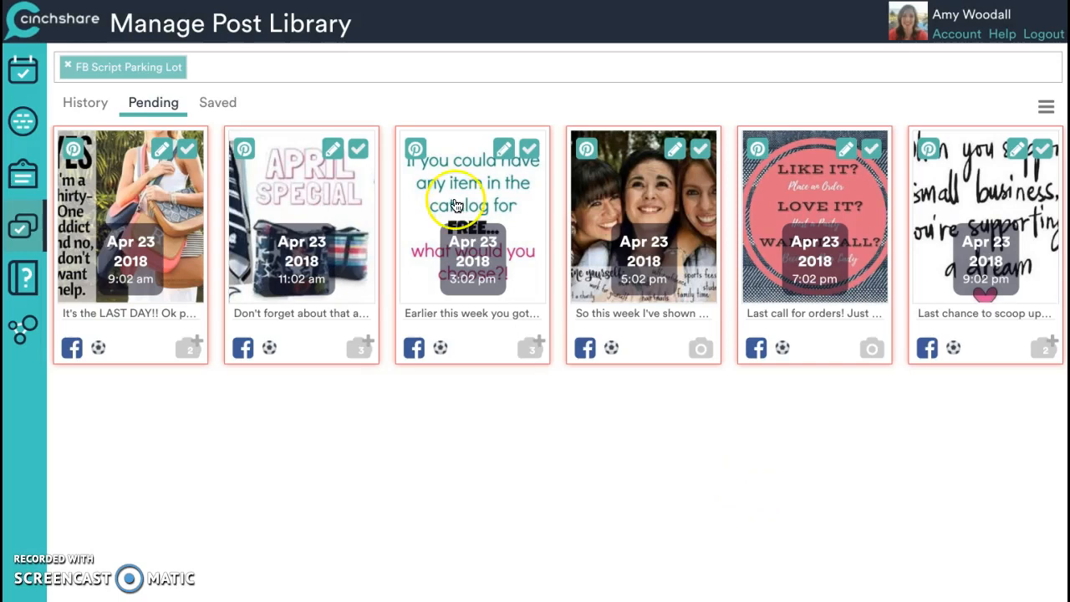
- Subtract 2 minutes from the posts to restore their original times
{"action": "left_click", "coordinate": [1045, 107]}
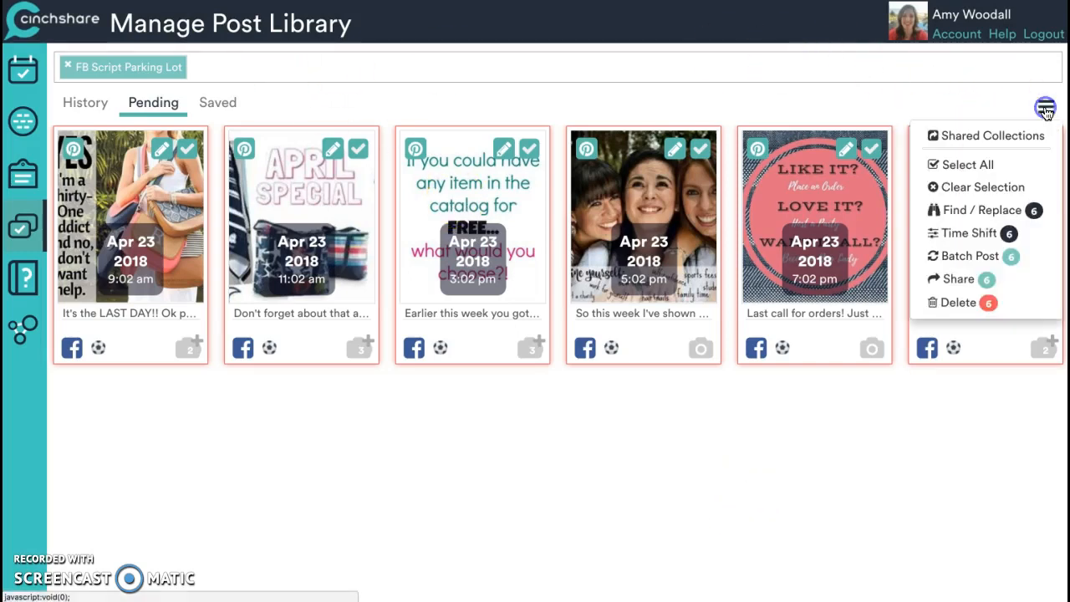
{"action": "left_click", "coordinate": [969, 232]}
{"action": "left_click", "coordinate": [483, 95]}
{"action": "left_click", "coordinate": [566, 107]}
{"action": "type", "text": "2"}
{"action": "left_click", "coordinate": [535, 180]}
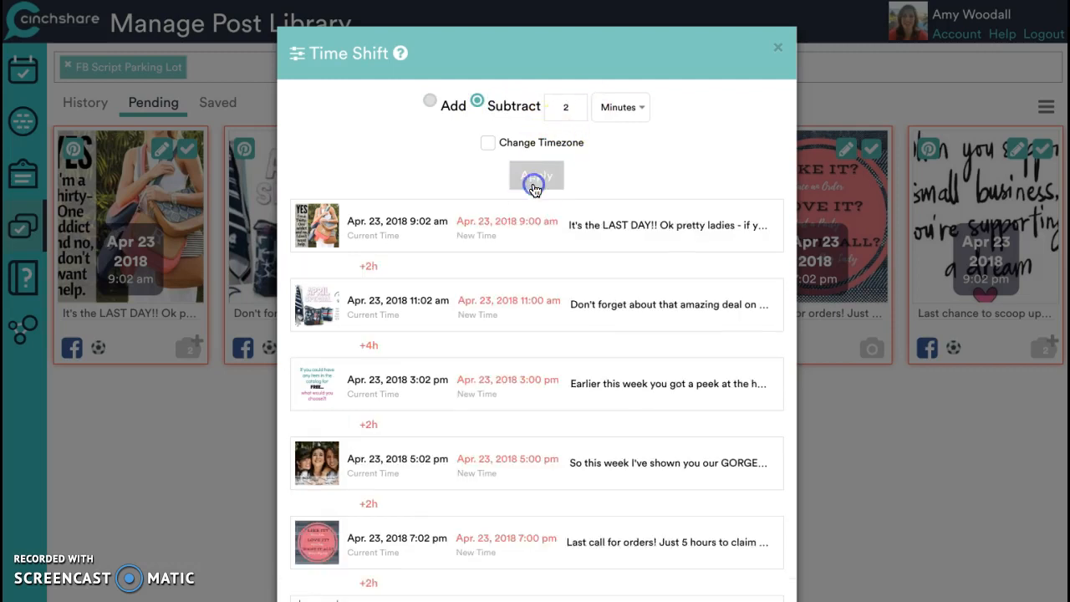
{"action": "scroll", "coordinate": [535, 224], "scroll_direction": "down", "scroll_amount": 3}
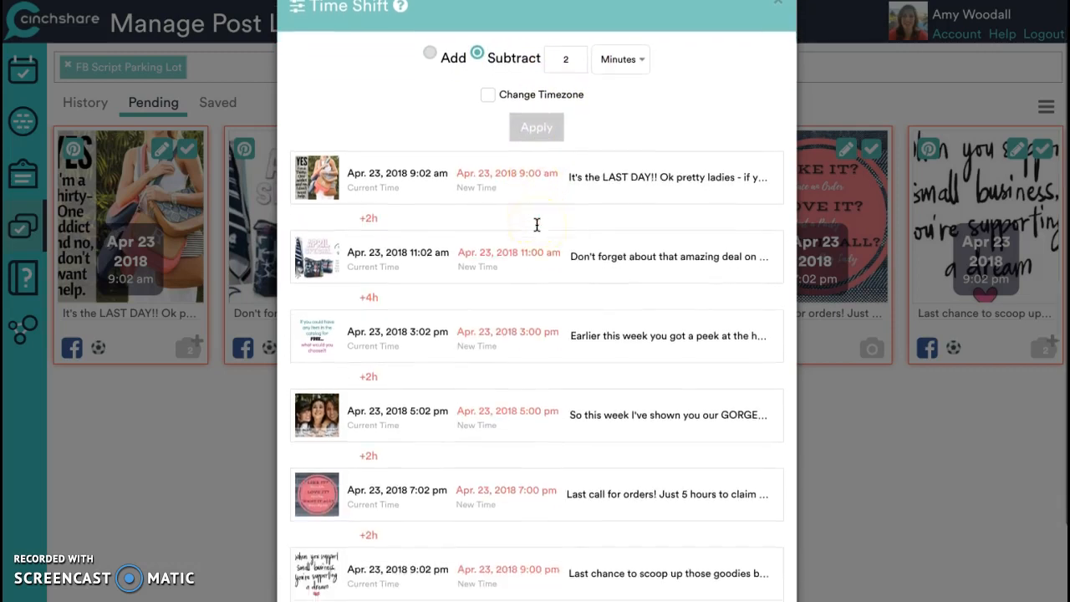
{"action": "left_click", "coordinate": [733, 547]}
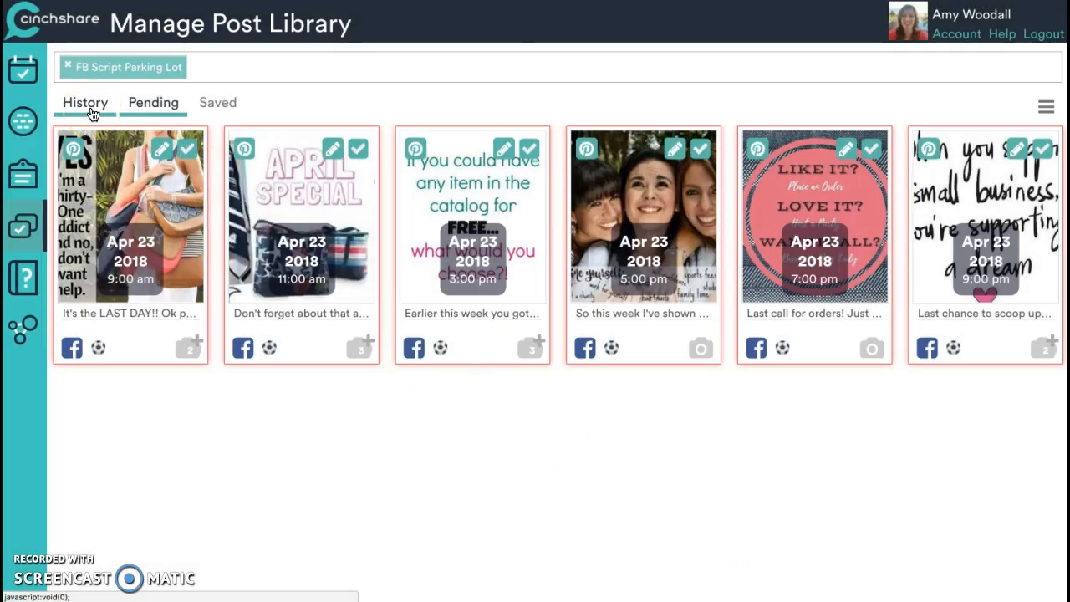
- Share the six posts as collection 'Spring FB Party Script' with a short description, then close the link popup
{"action": "left_click", "coordinate": [1045, 107]}
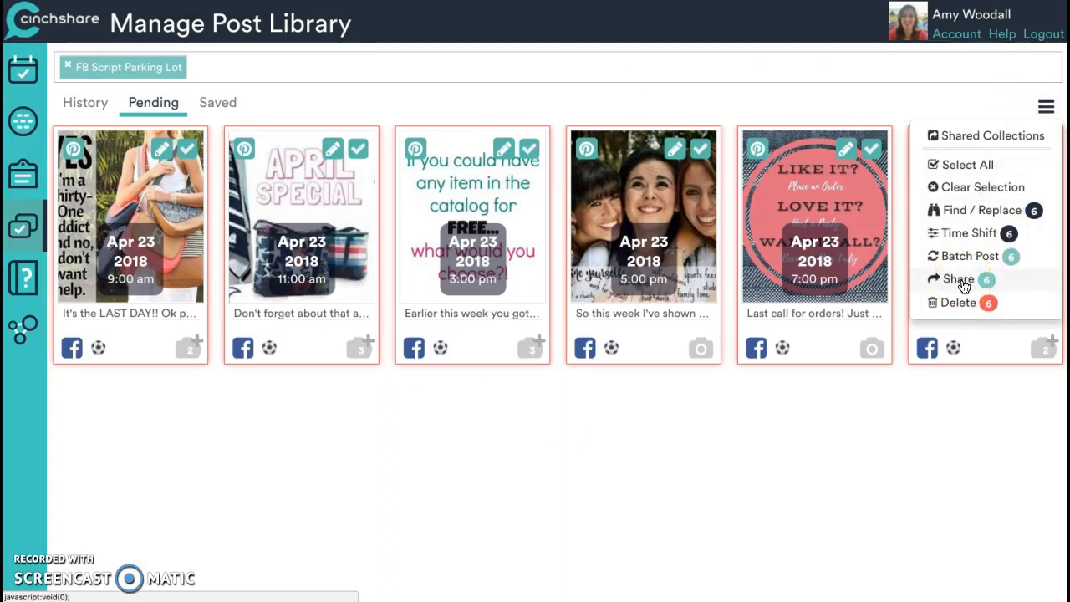
{"action": "left_click", "coordinate": [960, 281]}
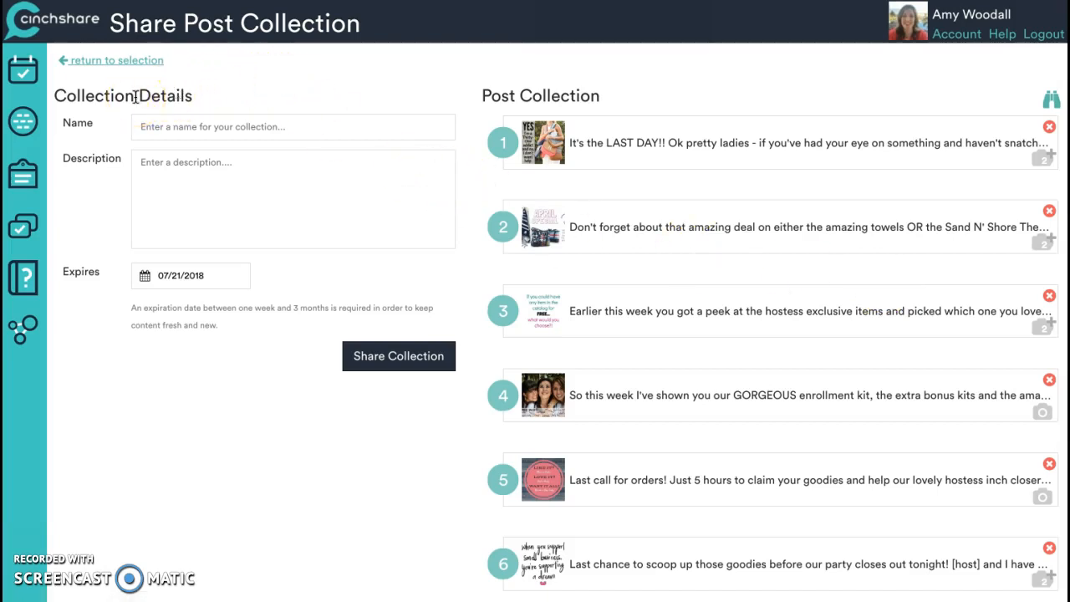
{"action": "left_click", "coordinate": [148, 118]}
{"action": "type", "text": "Spring FB Party Script"}
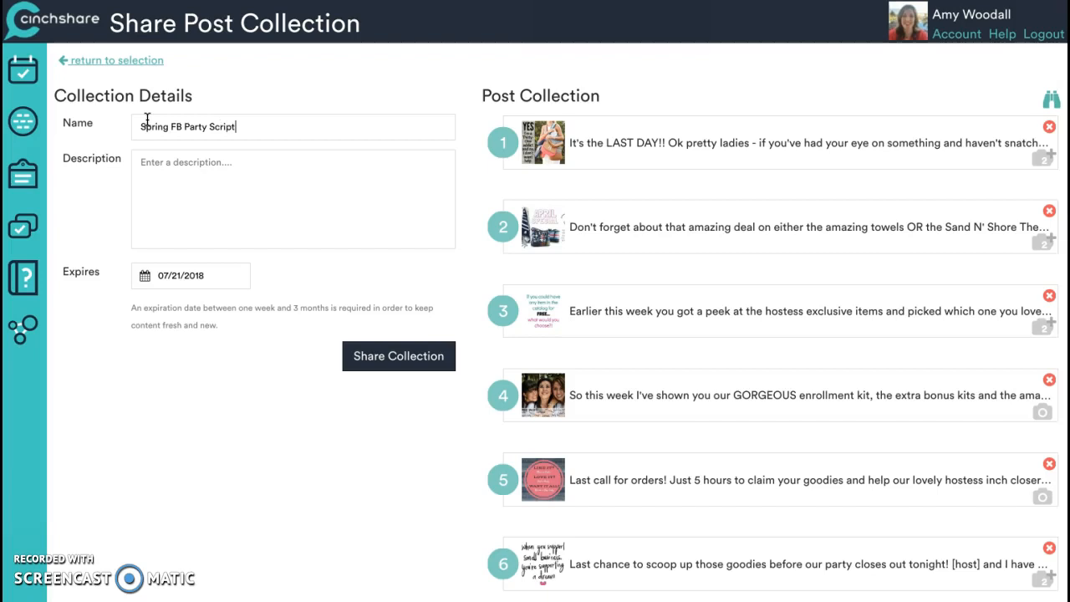
{"action": "left_click", "coordinate": [155, 164]}
{"action": "type", "text": "sjfa;lksdjfalskd"}
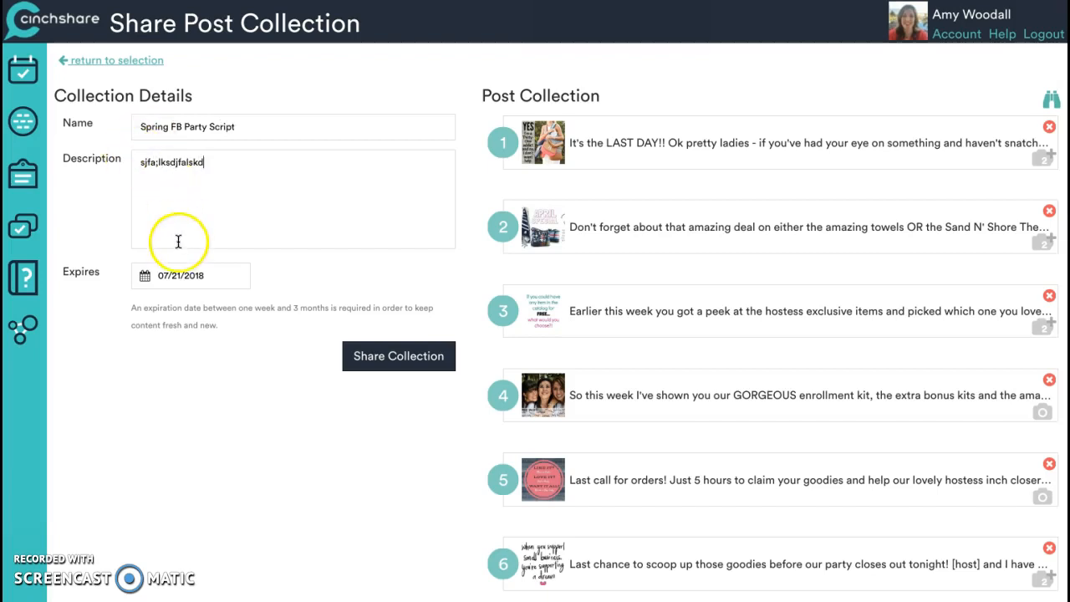
{"action": "left_click", "coordinate": [390, 355]}
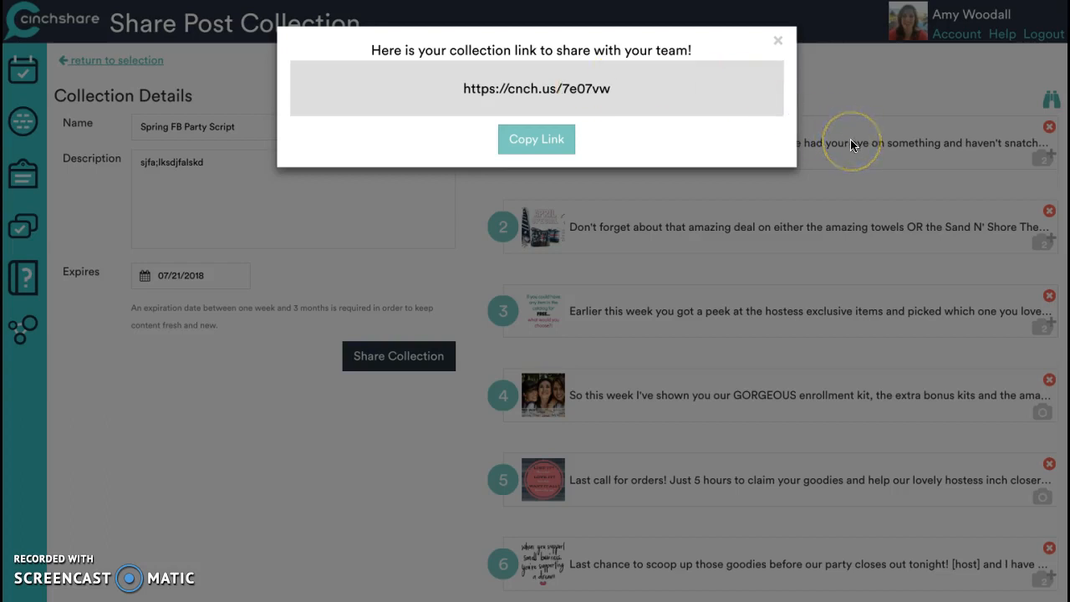
{"action": "left_click", "coordinate": [777, 44]}
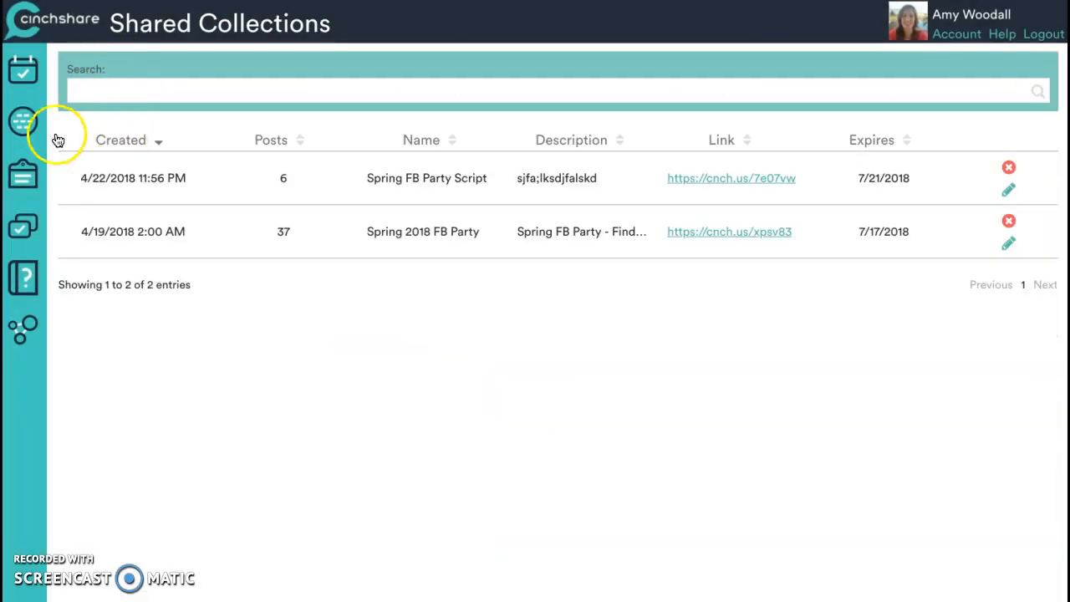
- View the Shared Collections list via the Post Library, then return to the Schedule a Post page
{"action": "left_click", "coordinate": [23, 227]}
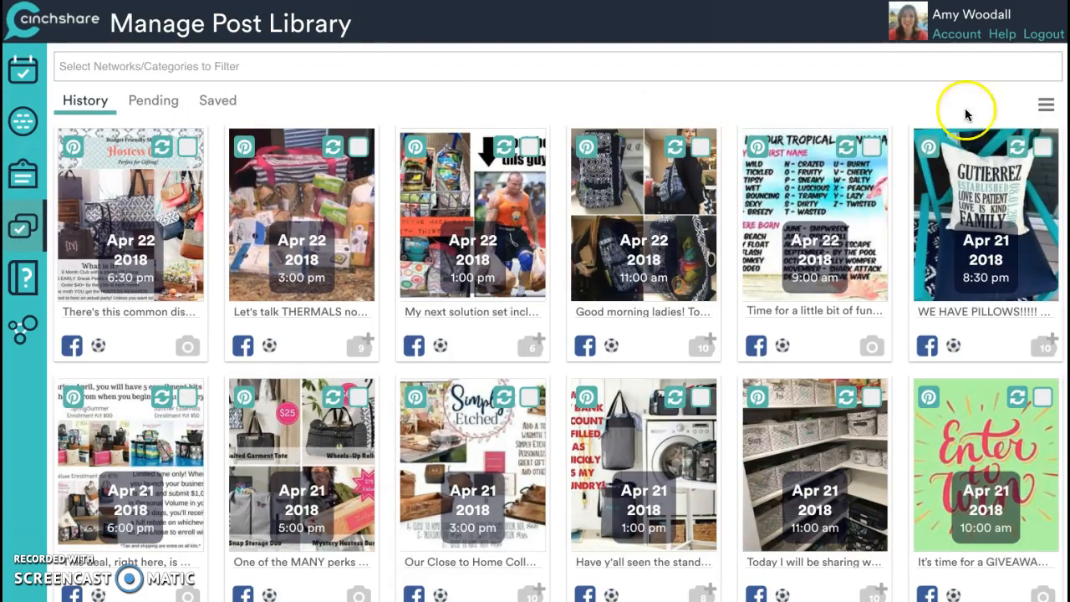
{"action": "left_click", "coordinate": [1045, 106]}
{"action": "left_click", "coordinate": [1014, 136]}
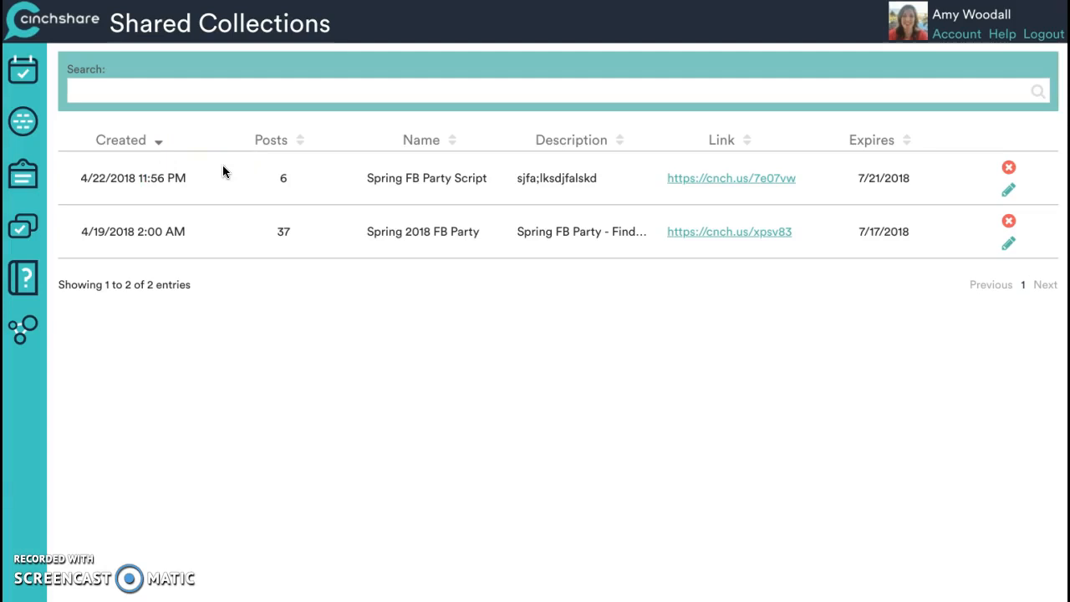
{"action": "left_click", "coordinate": [32, 69]}
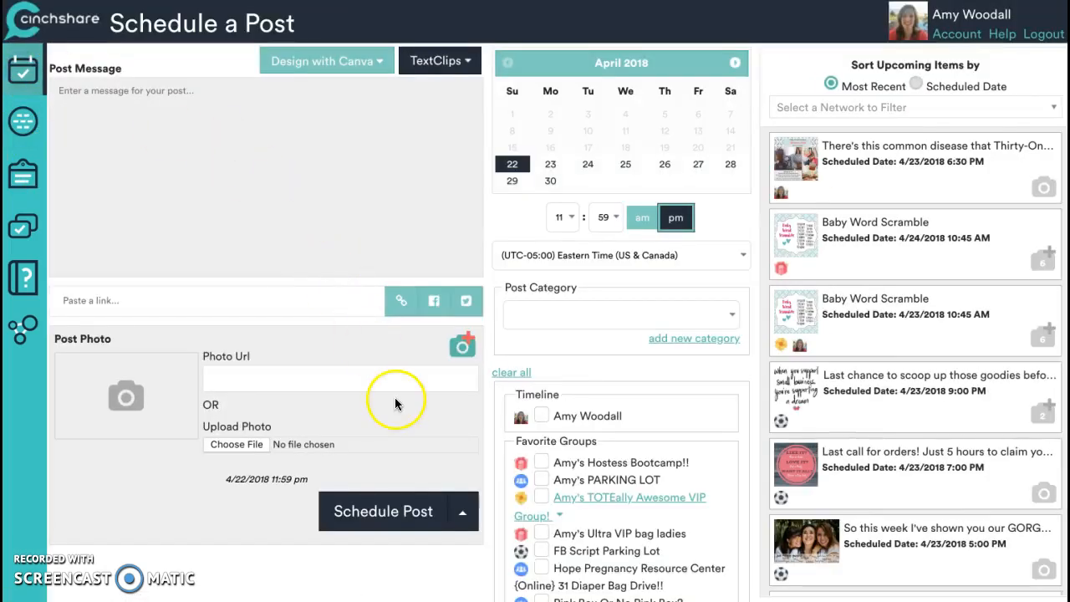